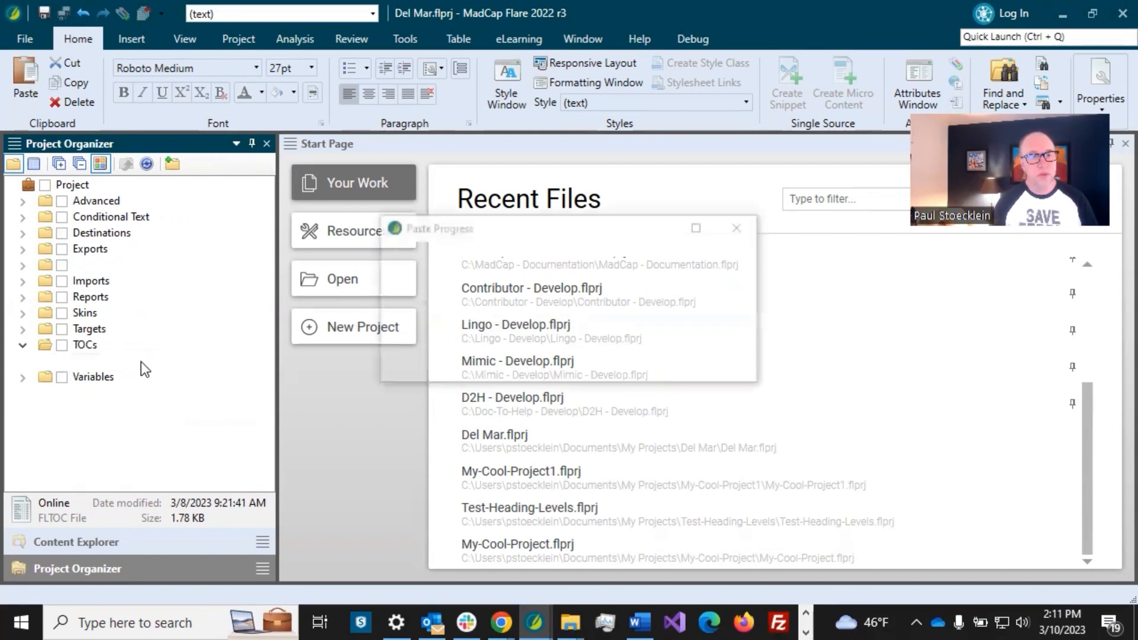
- Rename the copied Online TOC as Get-Started-PDF and open it for editing
{"action": "left_click", "coordinate": [140, 376]}
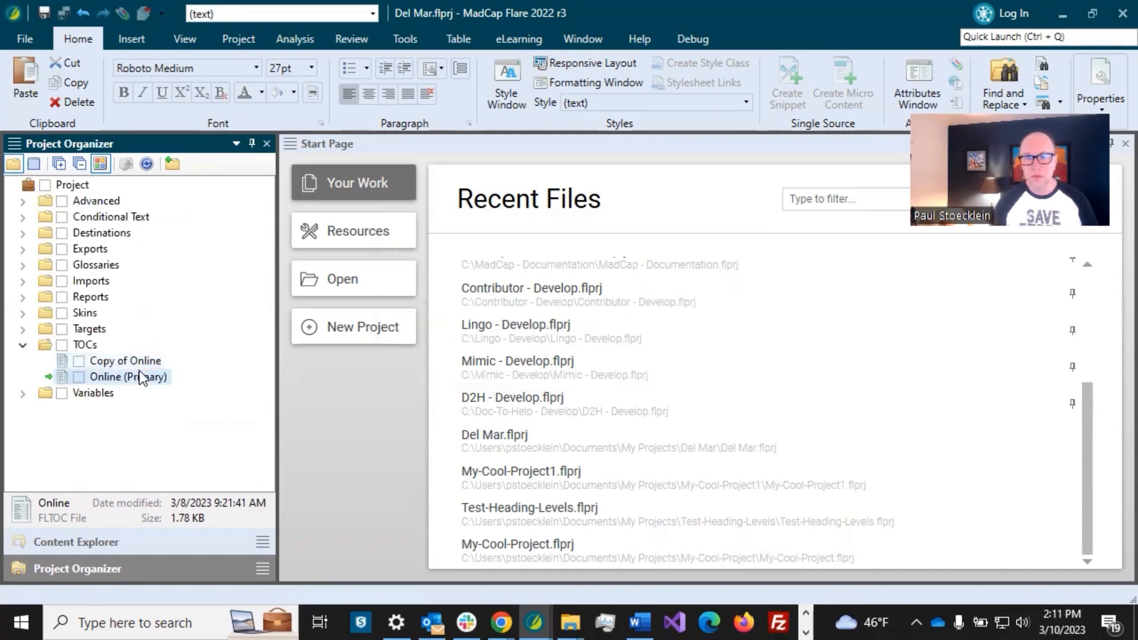
{"action": "left_click", "coordinate": [148, 361]}
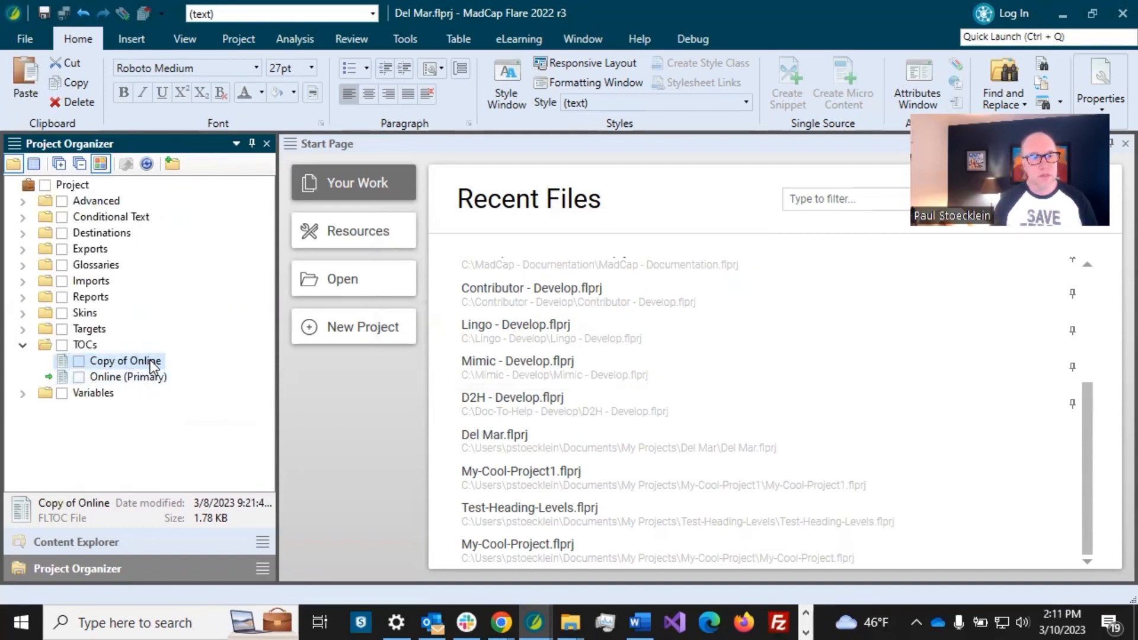
{"action": "key", "text": "F2"}
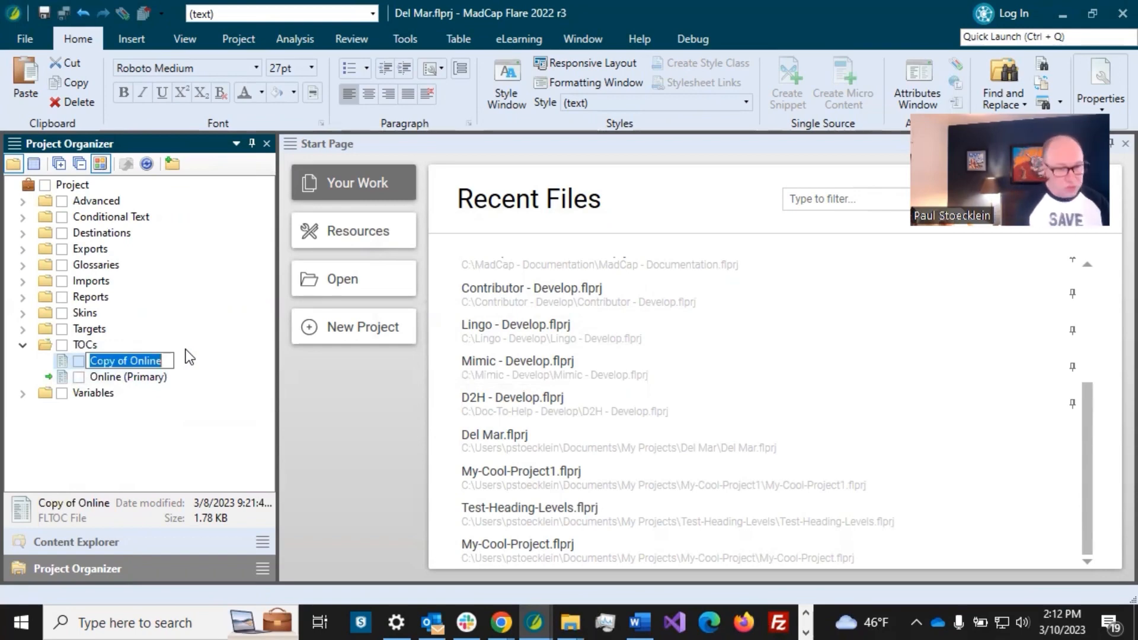
{"action": "type", "text": "Get-Started"}
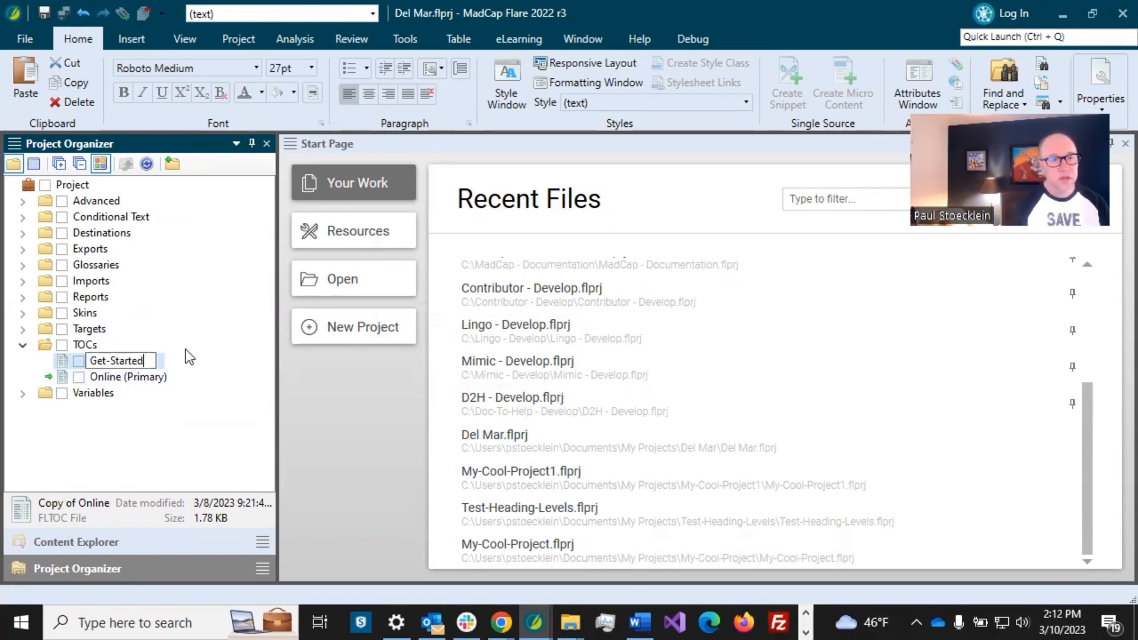
{"action": "type", "text": "-PDF"}
{"action": "key", "text": "Return"}
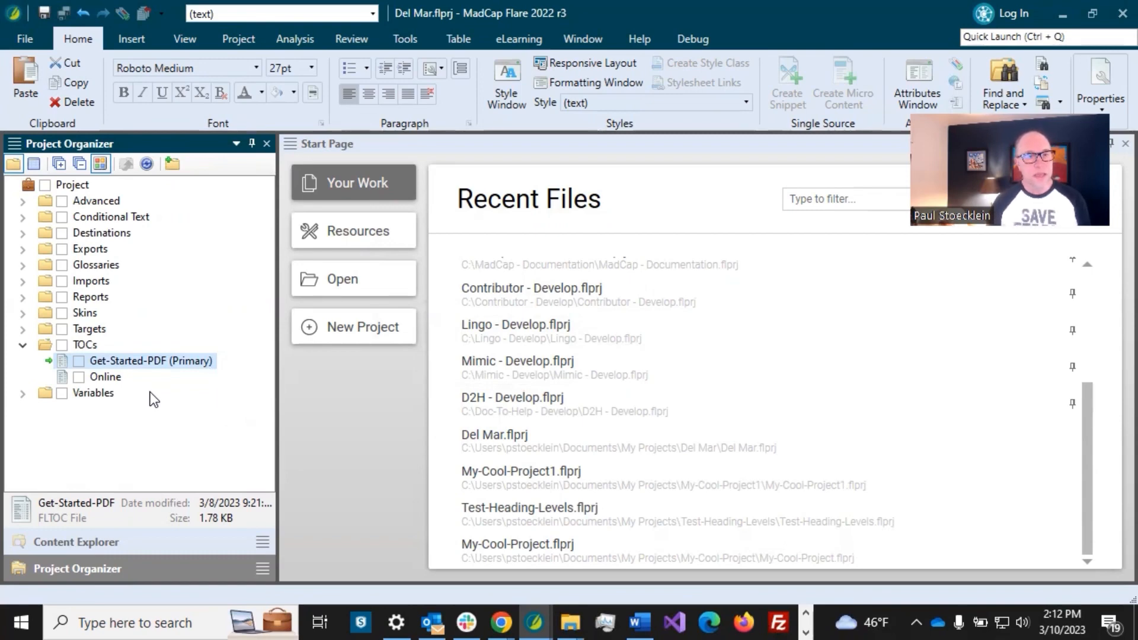
{"action": "double_click", "coordinate": [119, 359]}
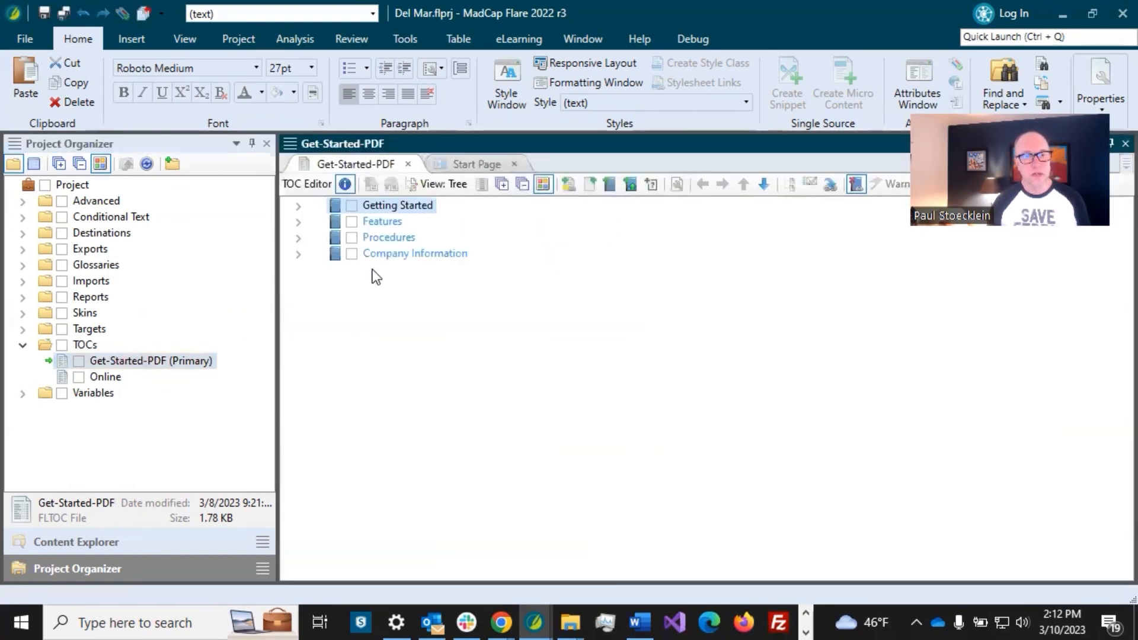
- Examine the topics inside the Getting Started, Features, Procedures and Company Information books of the Get-Started-PDF TOC
{"action": "left_click", "coordinate": [302, 253]}
{"action": "left_click", "coordinate": [298, 237]}
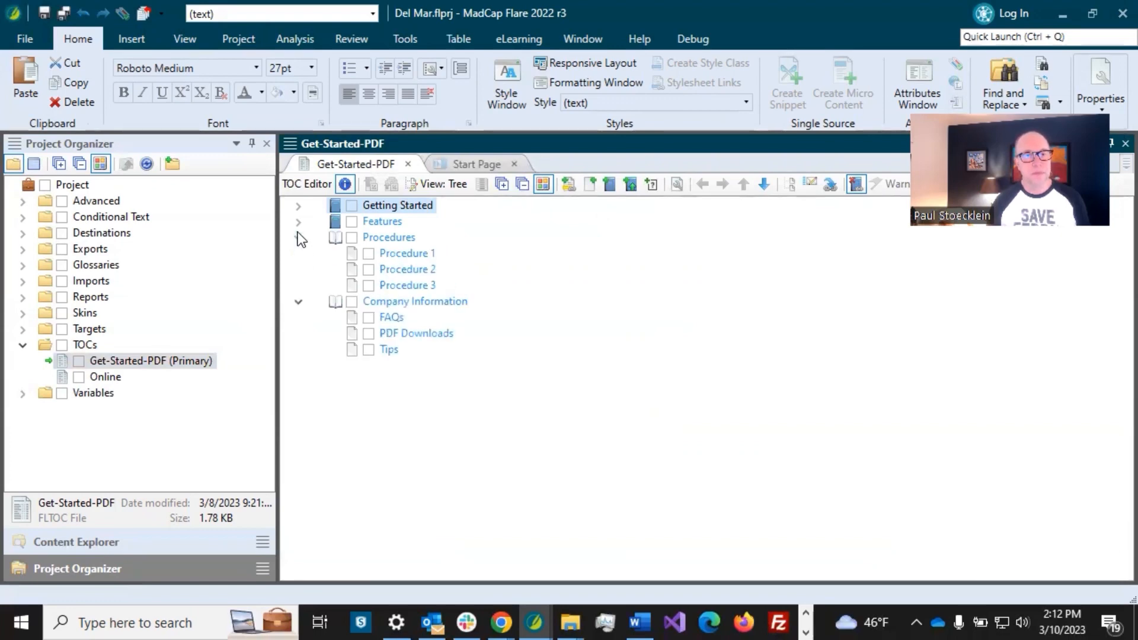
{"action": "left_click", "coordinate": [299, 221]}
{"action": "left_click", "coordinate": [299, 206]}
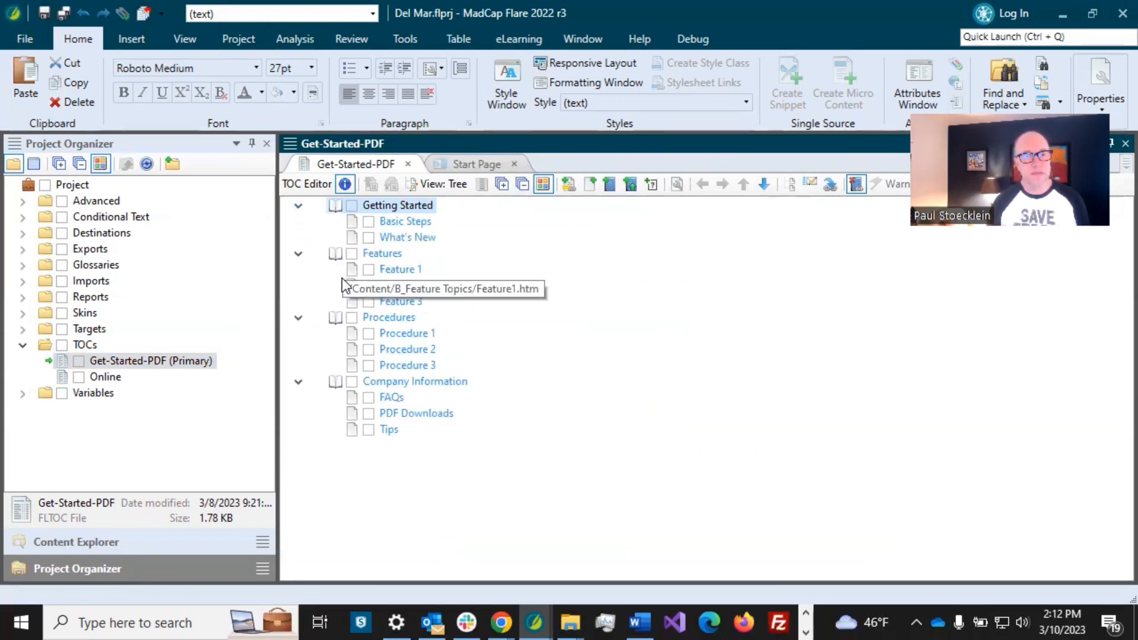
{"action": "left_click", "coordinate": [300, 255]}
{"action": "left_click", "coordinate": [297, 206]}
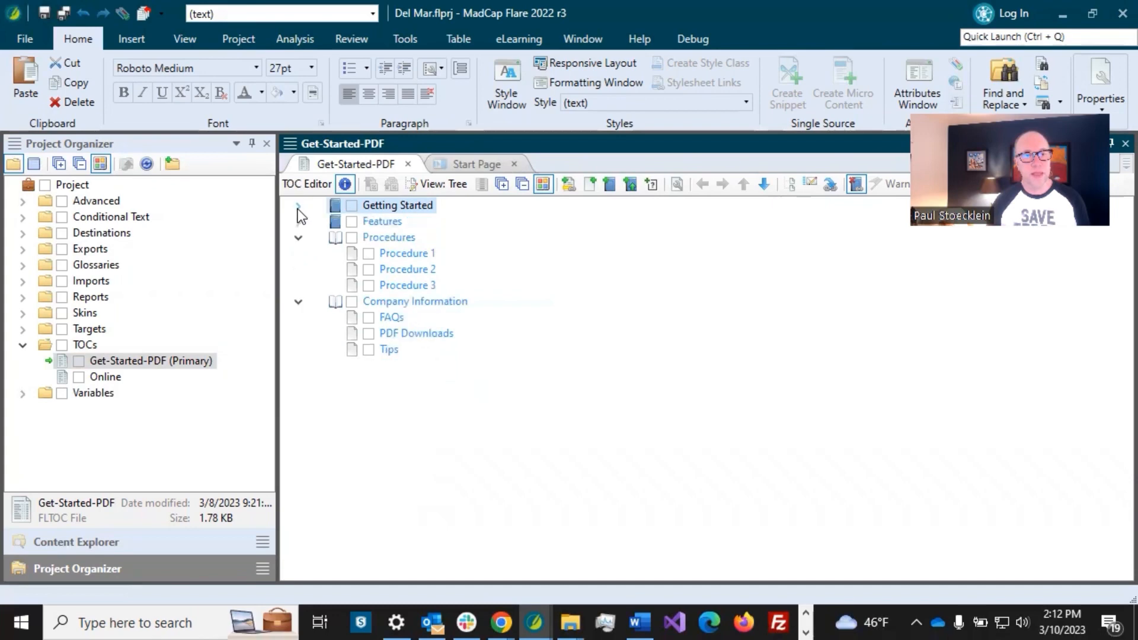
{"action": "left_click", "coordinate": [298, 237]}
{"action": "left_click", "coordinate": [299, 255]}
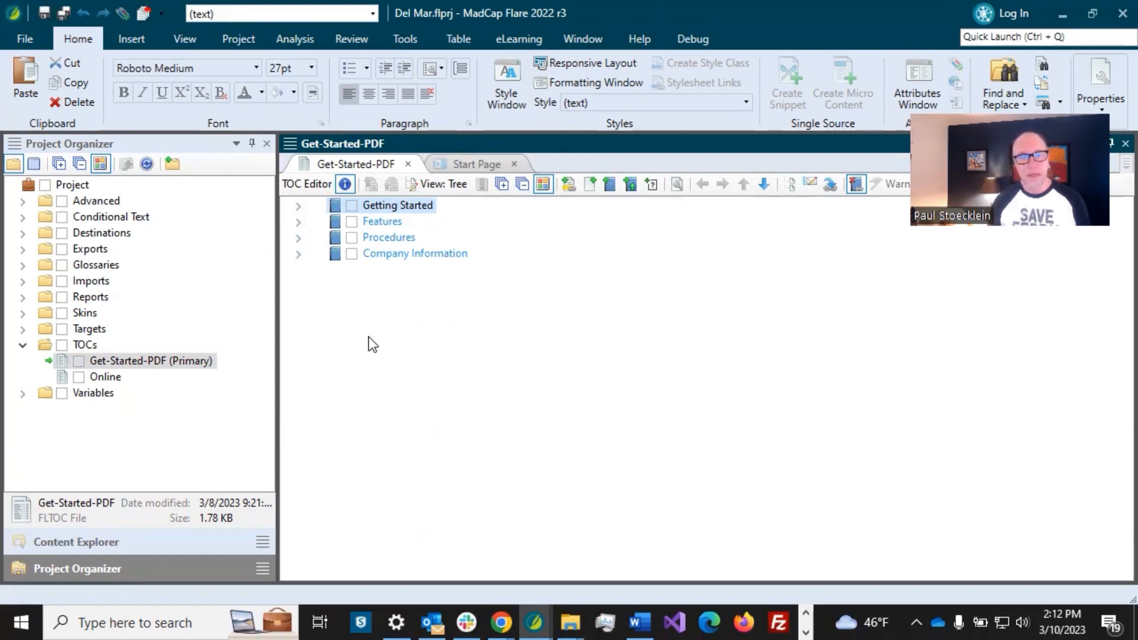
- Add the Title, Copyright and TOC topics from the Print-Only folder, in that order, above the Getting Started book
{"action": "left_click", "coordinate": [143, 540]}
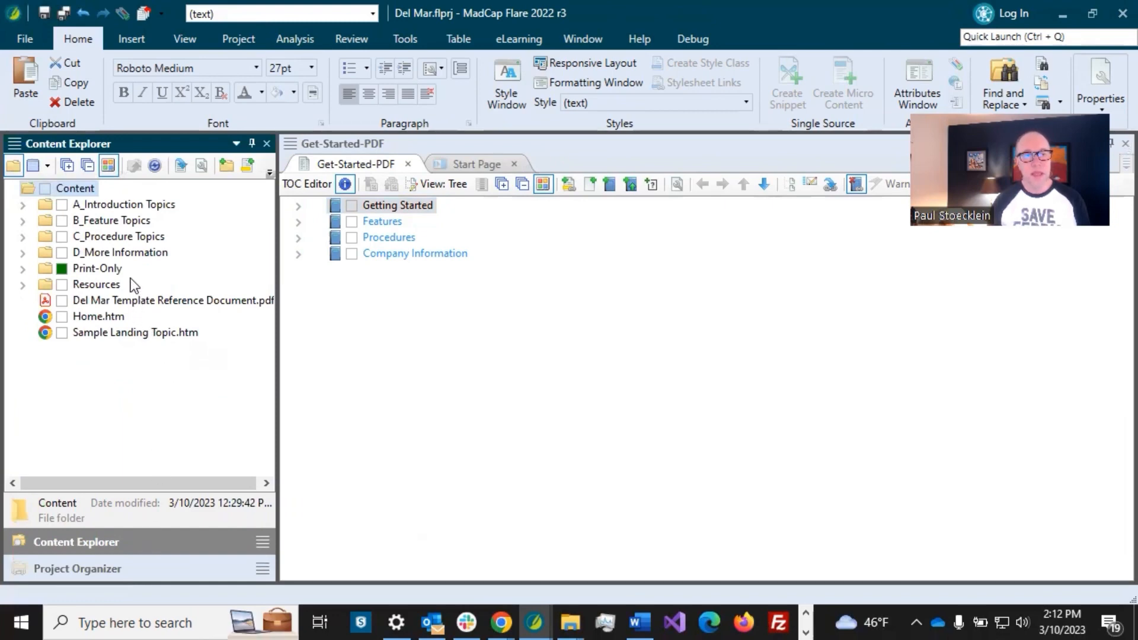
{"action": "left_click", "coordinate": [41, 270]}
{"action": "left_click", "coordinate": [23, 270]}
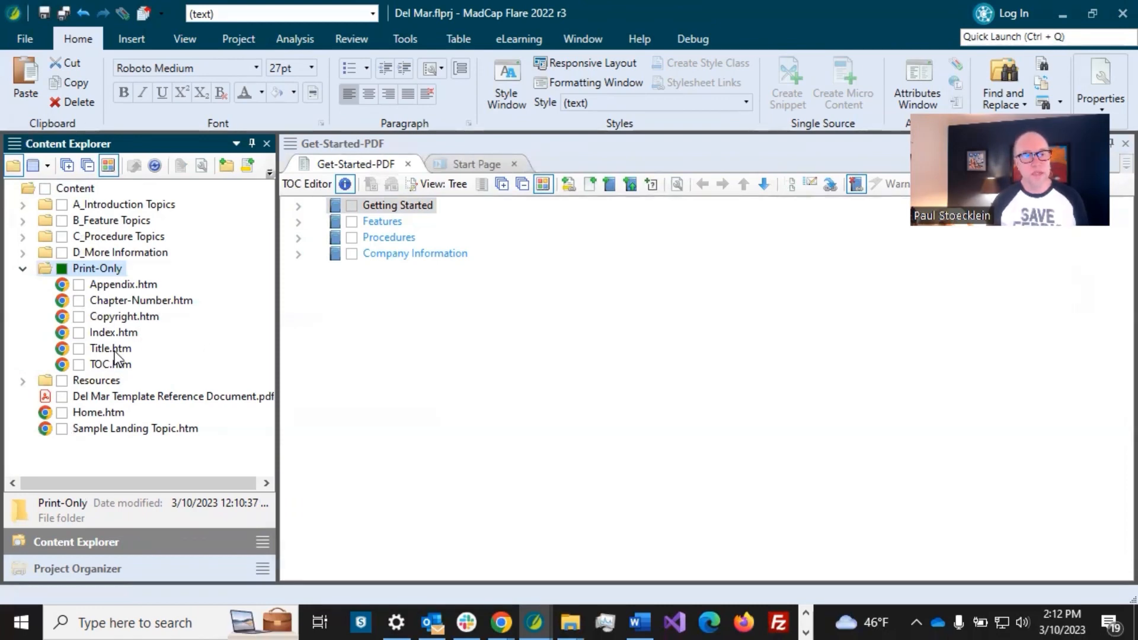
{"action": "left_click_drag", "start_coordinate": [115, 350], "coordinate": [369, 201]}
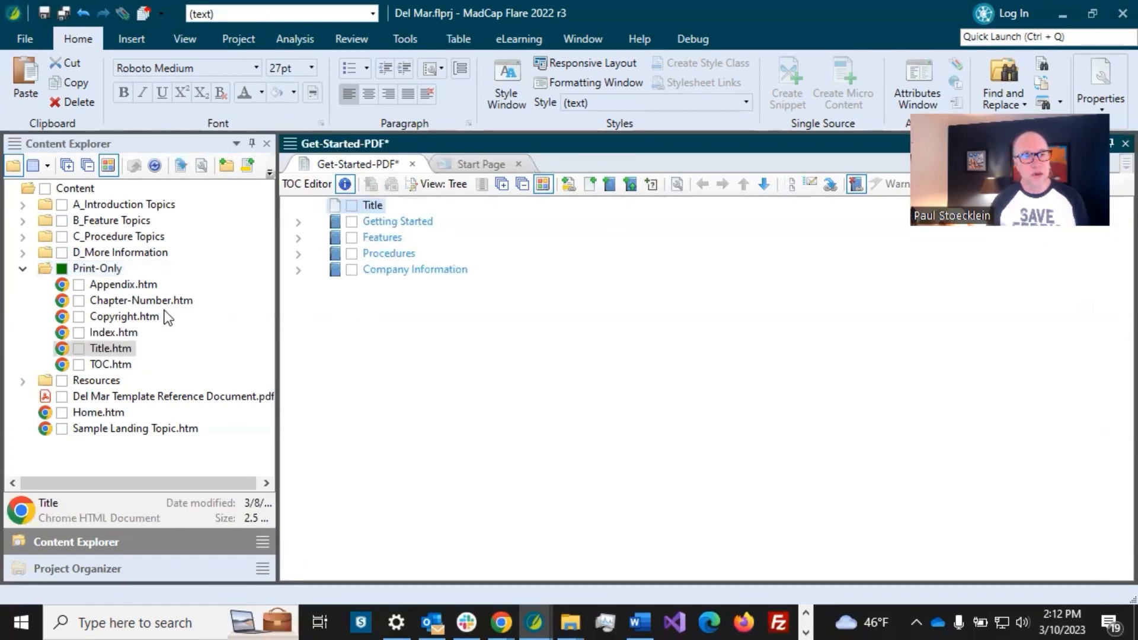
{"action": "left_click_drag", "start_coordinate": [146, 316], "coordinate": [369, 218]}
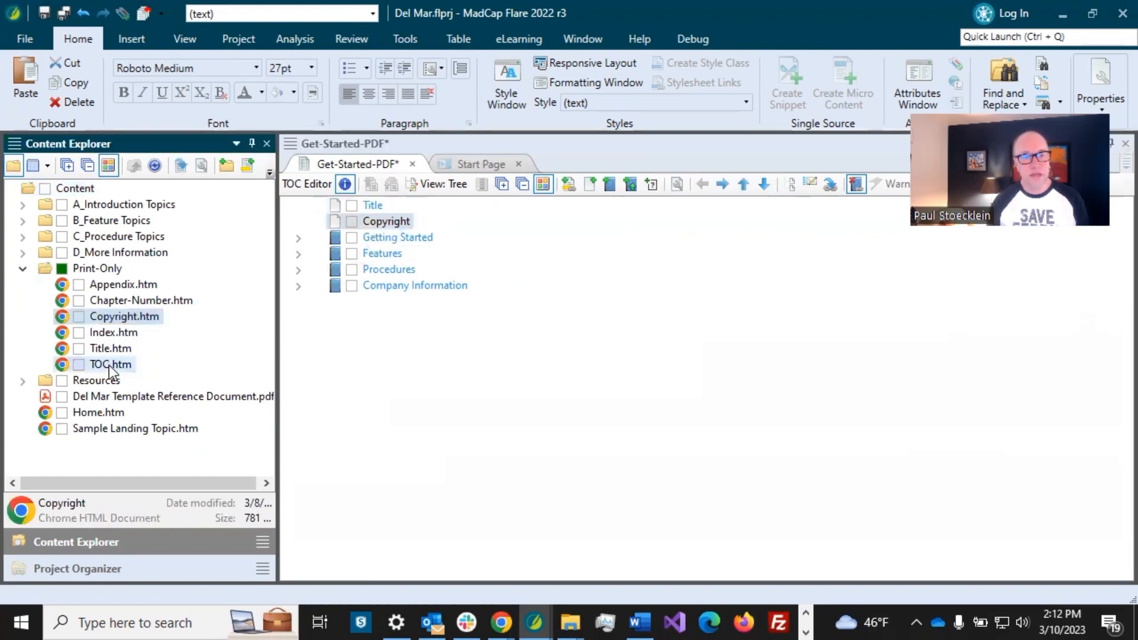
{"action": "left_click_drag", "start_coordinate": [109, 365], "coordinate": [371, 227]}
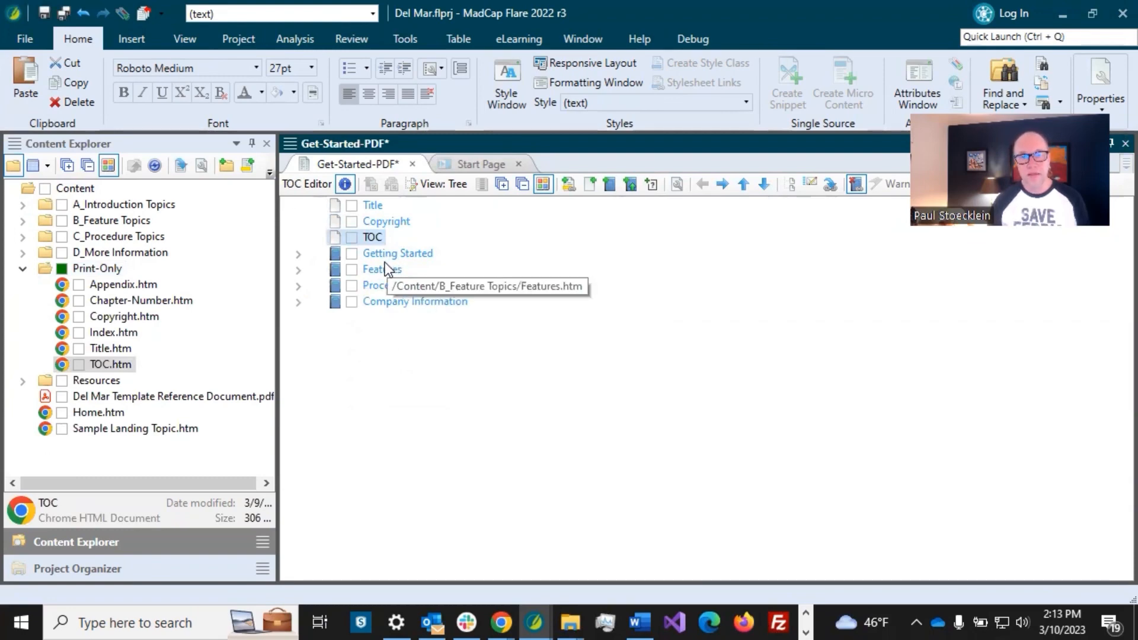
{"action": "left_click", "coordinate": [299, 254]}
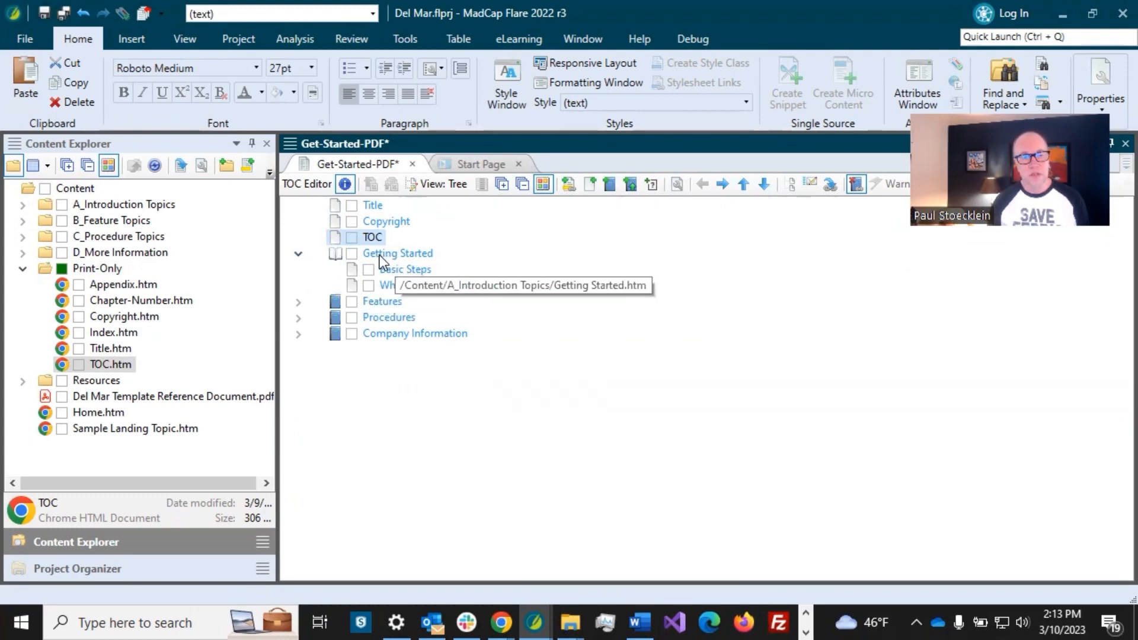
{"action": "left_click", "coordinate": [299, 254]}
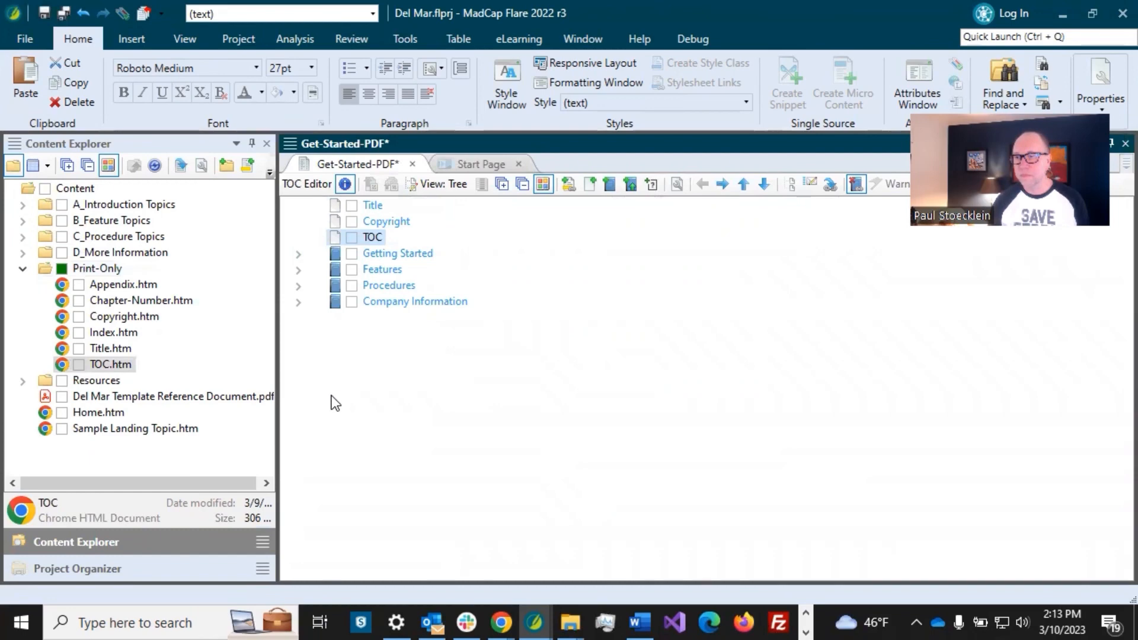
- Preview the Chapter-Number topic and add it to the TOC twice, once above Getting Started and once above Features
{"action": "left_click", "coordinate": [147, 301]}
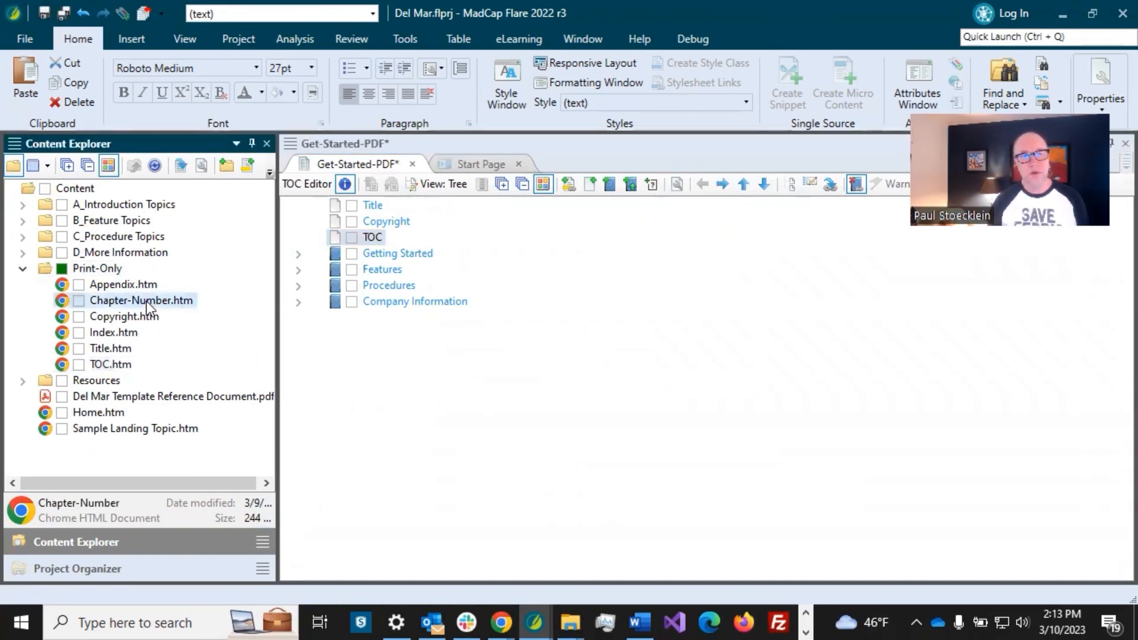
{"action": "double_click", "coordinate": [147, 301]}
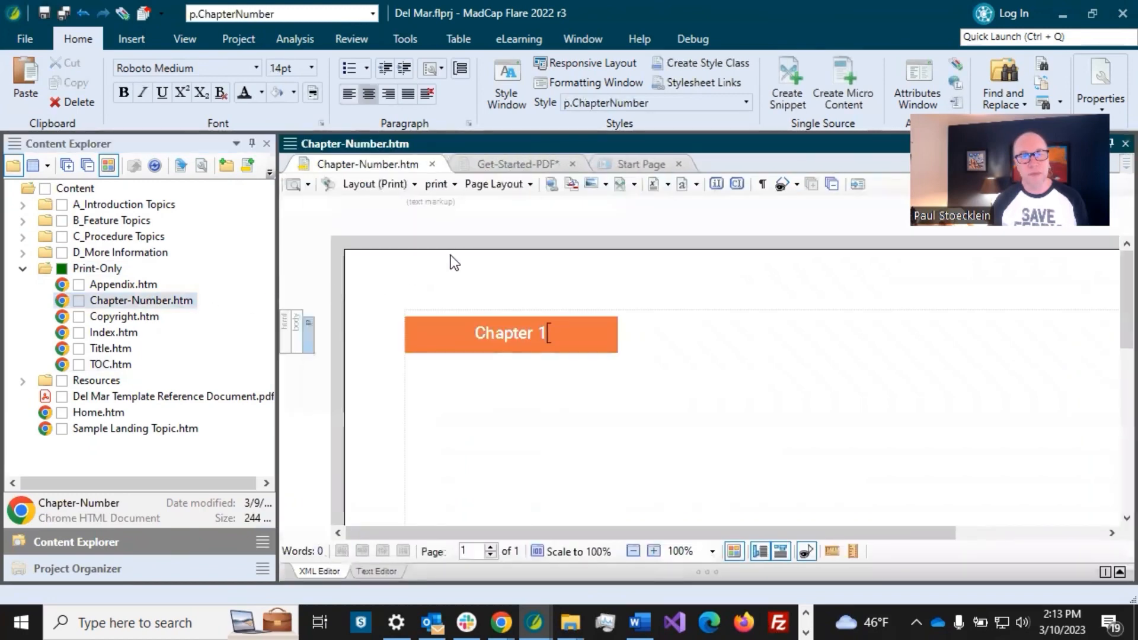
{"action": "left_click", "coordinate": [432, 164]}
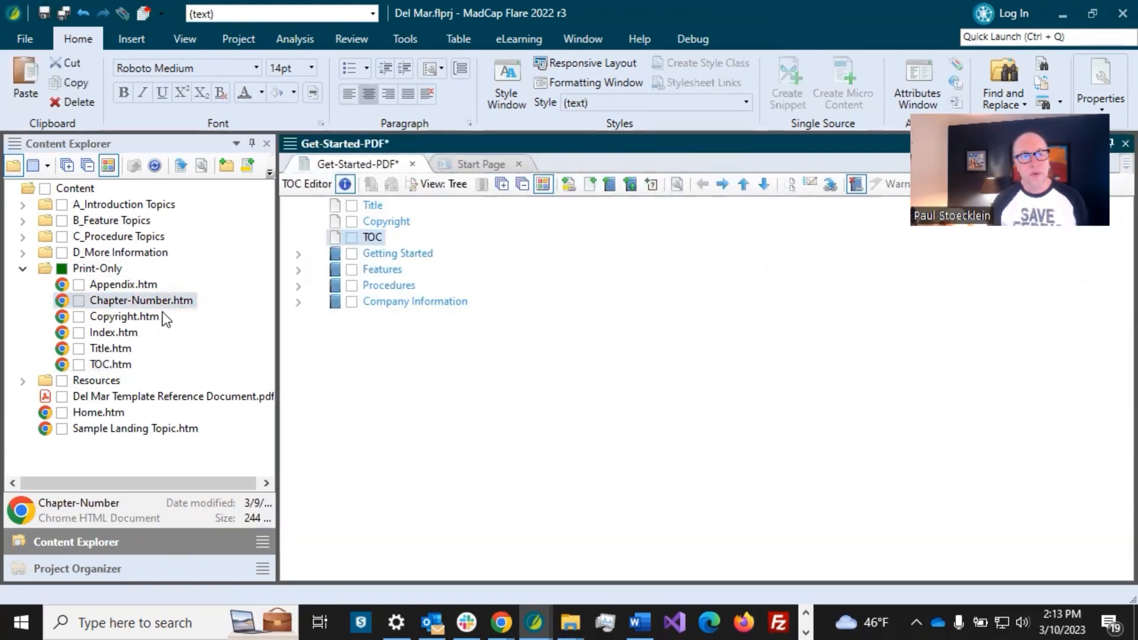
{"action": "left_click_drag", "start_coordinate": [164, 306], "coordinate": [367, 251]}
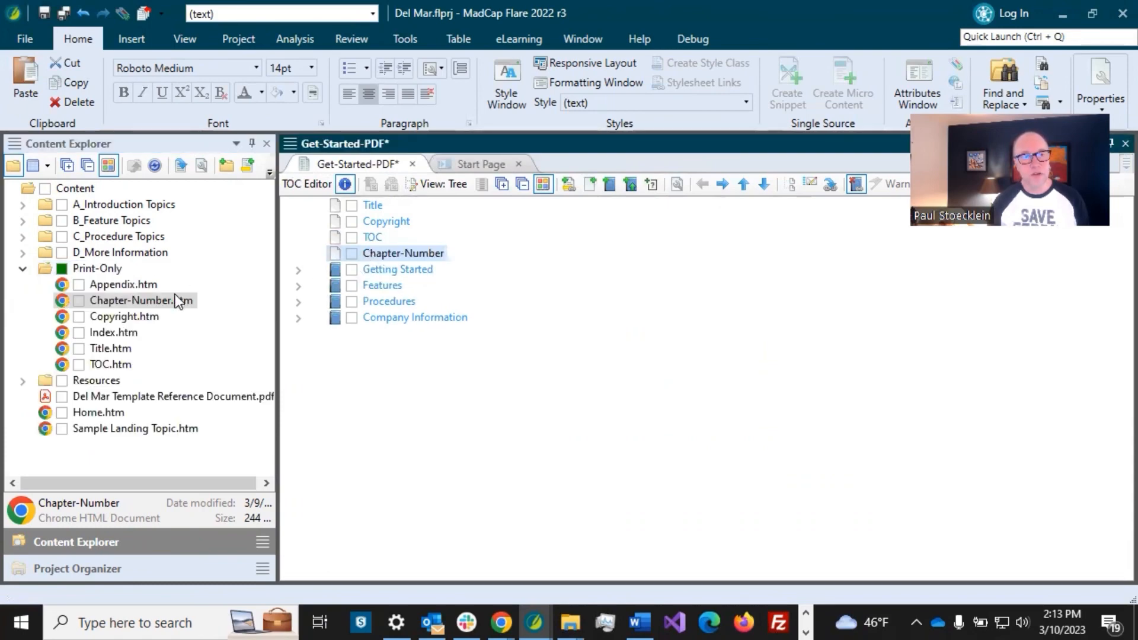
{"action": "left_click_drag", "start_coordinate": [166, 300], "coordinate": [362, 273]}
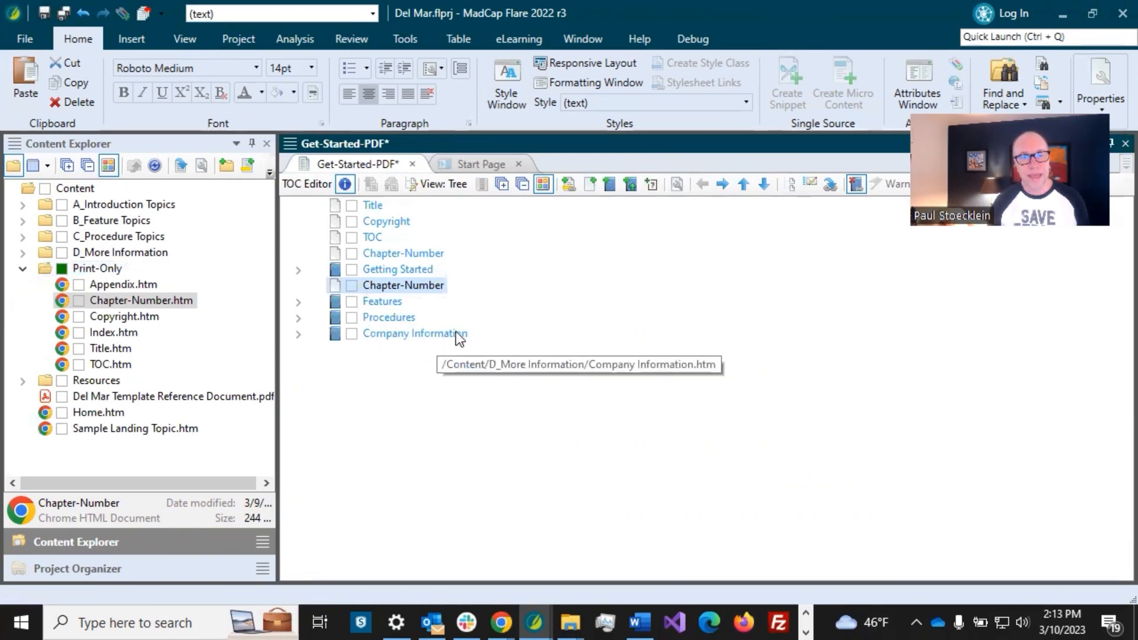
- Rename the Chapter-Number entry above the Getting Started book as Chapter 1
{"action": "left_click", "coordinate": [420, 258]}
{"action": "left_click", "coordinate": [407, 283]}
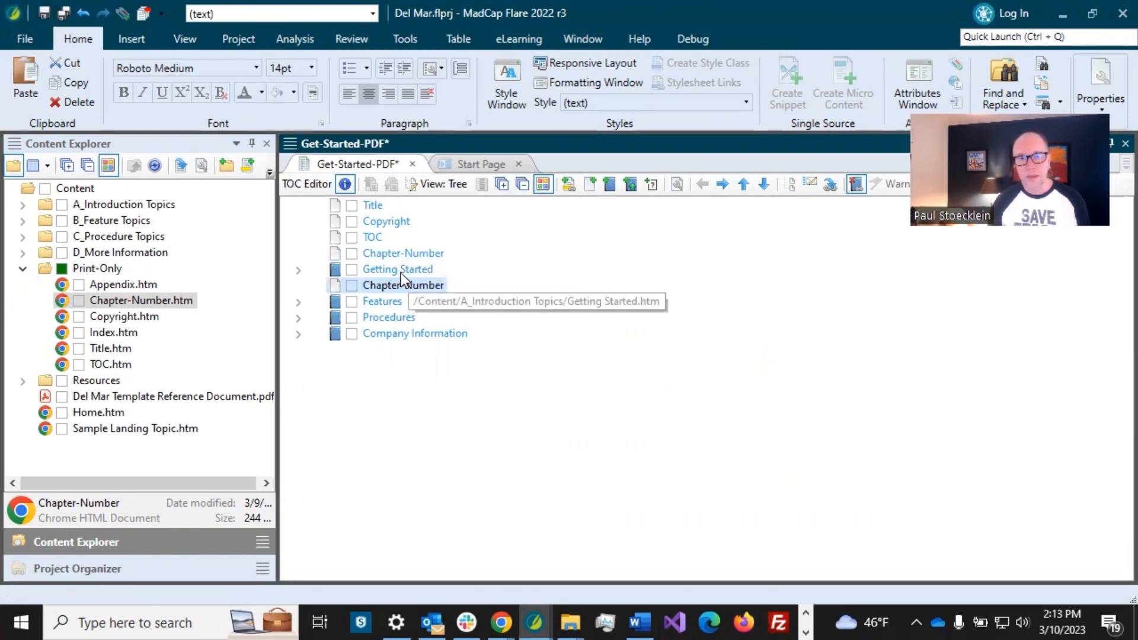
{"action": "left_click", "coordinate": [403, 253]}
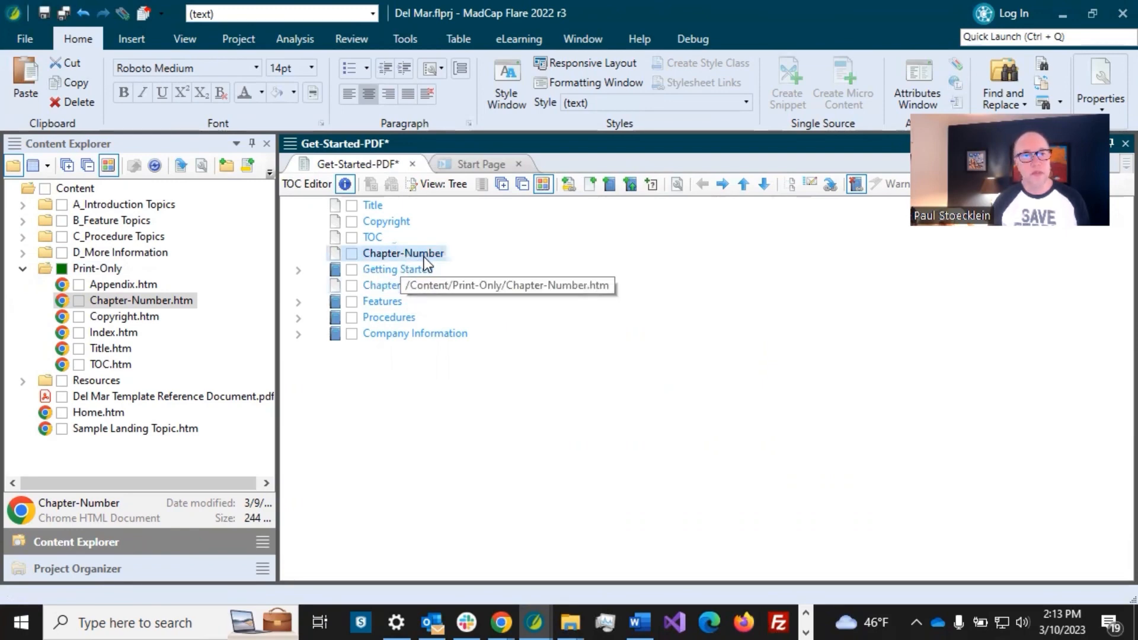
{"action": "left_click", "coordinate": [424, 257]}
{"action": "left_click", "coordinate": [487, 253]}
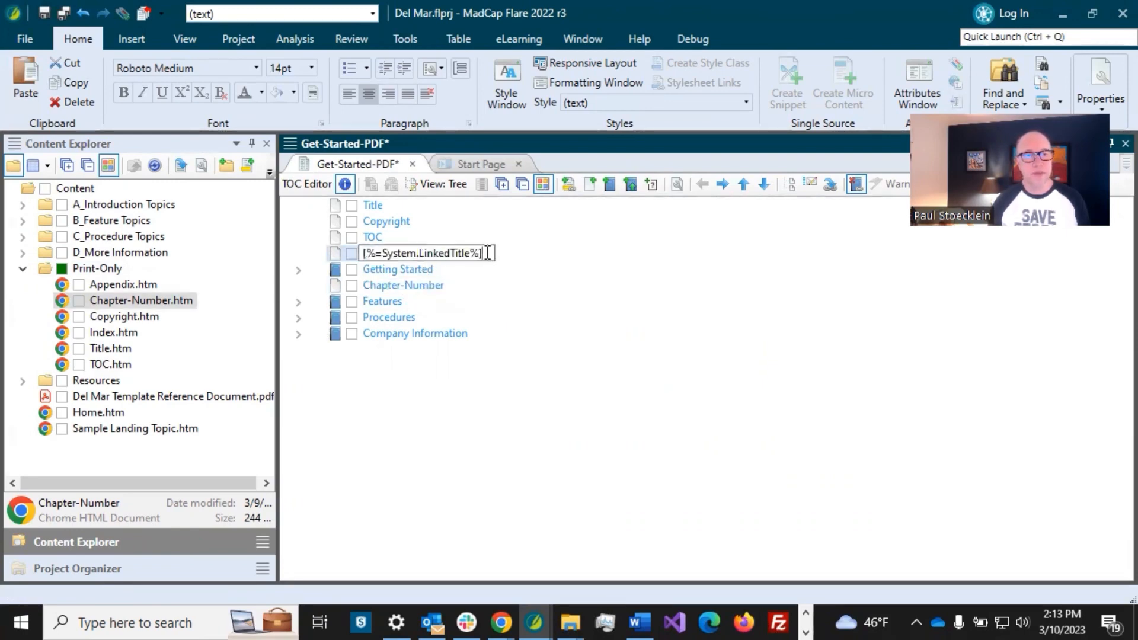
{"action": "left_click_drag", "start_coordinate": [487, 253], "coordinate": [363, 253]}
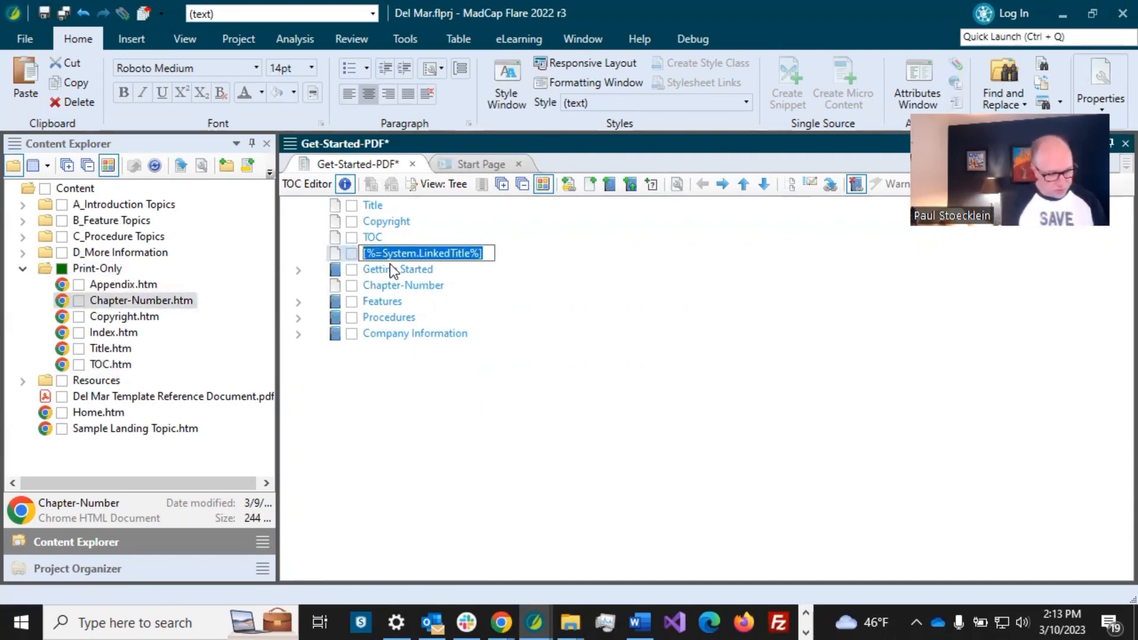
{"action": "type", "text": "Chapter 1"}
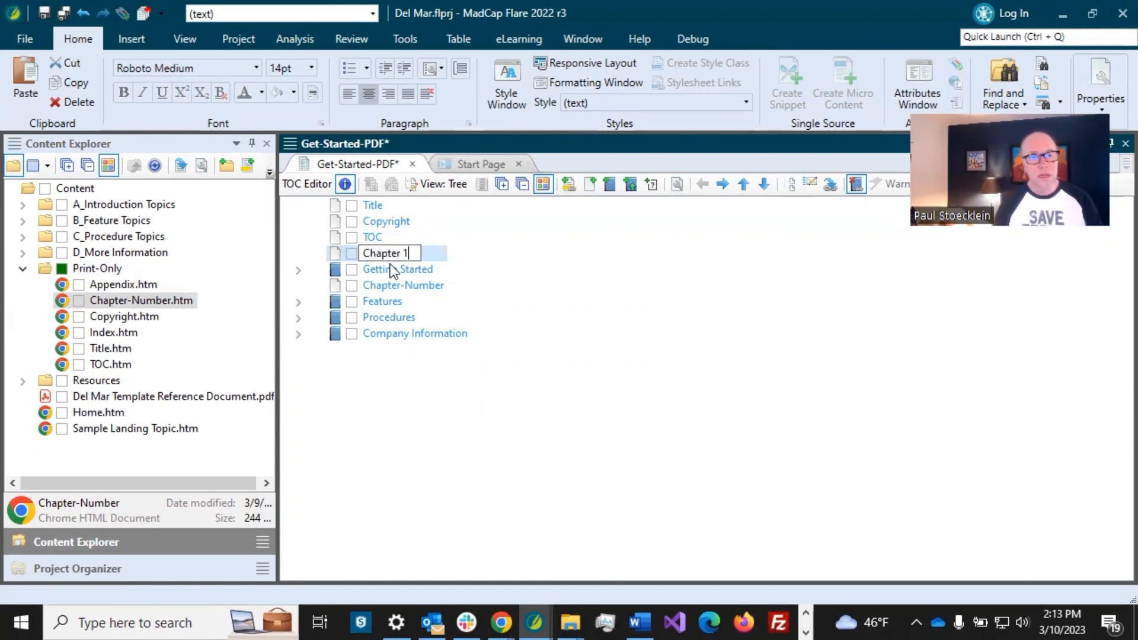
- Rename the Chapter-Number entry above the Features book as Chapter 2
{"action": "left_click", "coordinate": [414, 284]}
{"action": "left_click", "coordinate": [414, 284]}
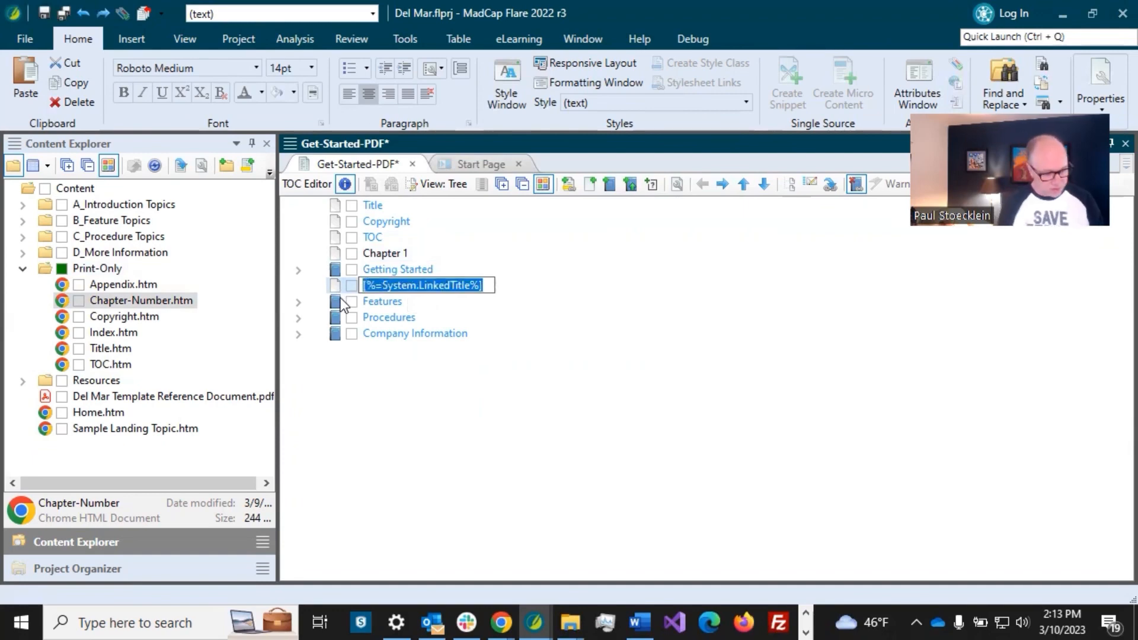
{"action": "type", "text": "Chapter"}
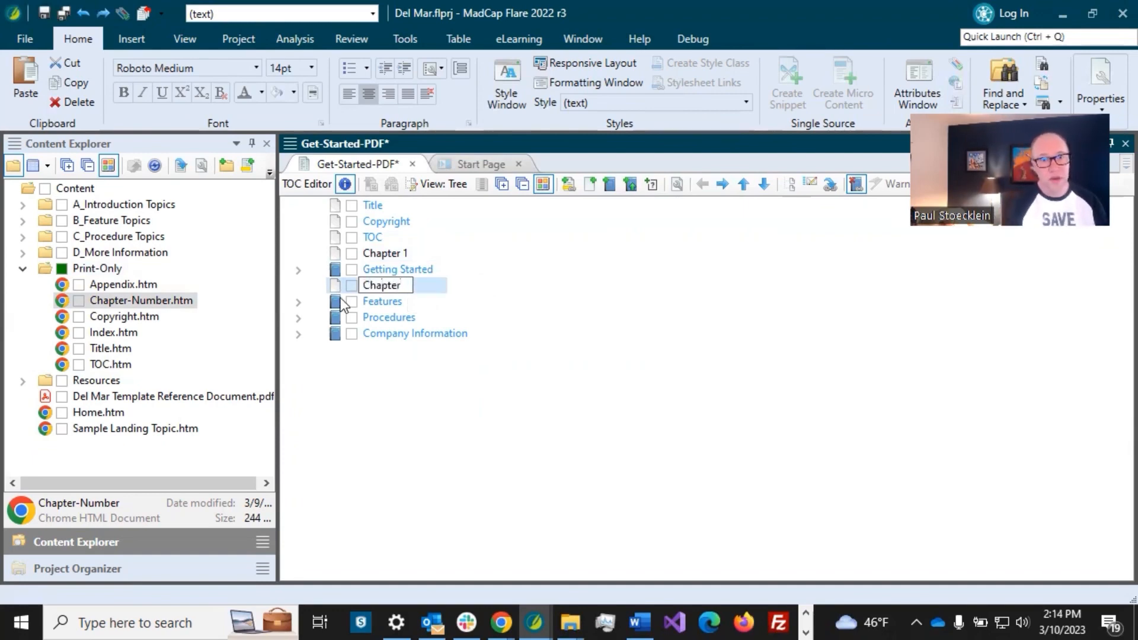
{"action": "type", "text": " 2"}
{"action": "key", "text": "Return"}
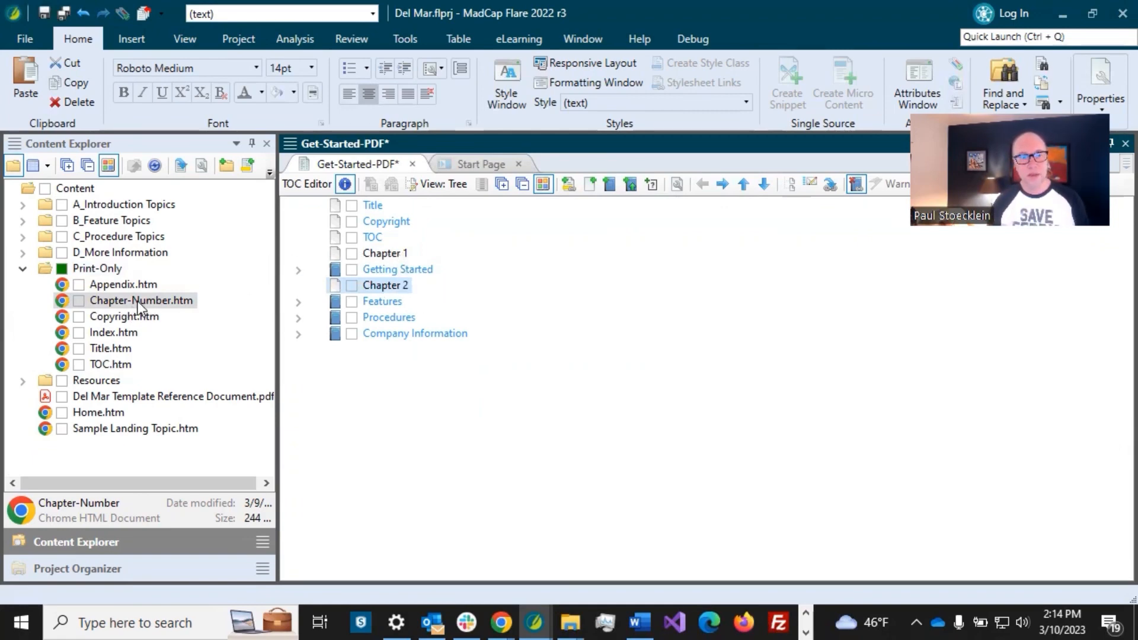
{"action": "left_click_drag", "start_coordinate": [138, 301], "coordinate": [482, 344]}
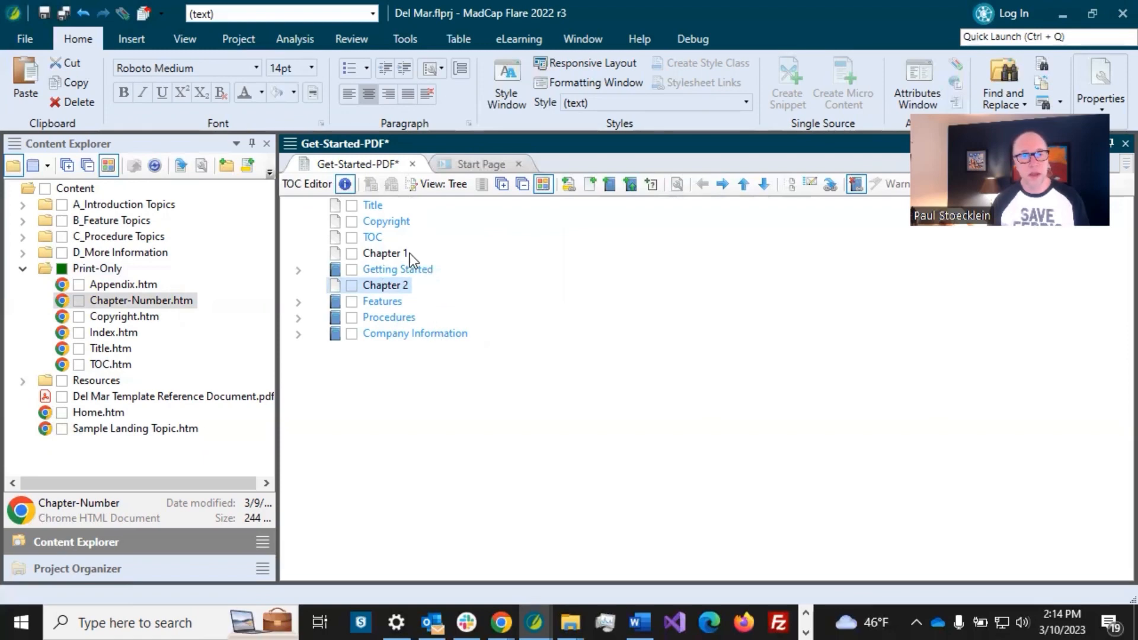
- Nest the Getting Started book under Chapter 1 and the Features book under Chapter 2
{"action": "left_click", "coordinate": [393, 253]}
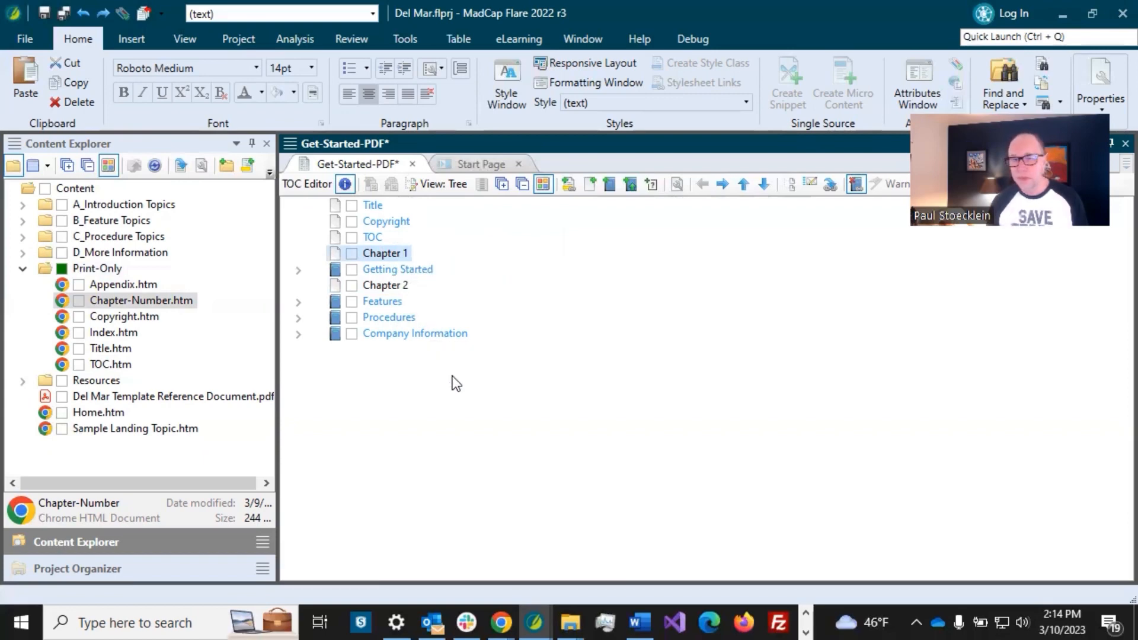
{"action": "left_click", "coordinate": [403, 270]}
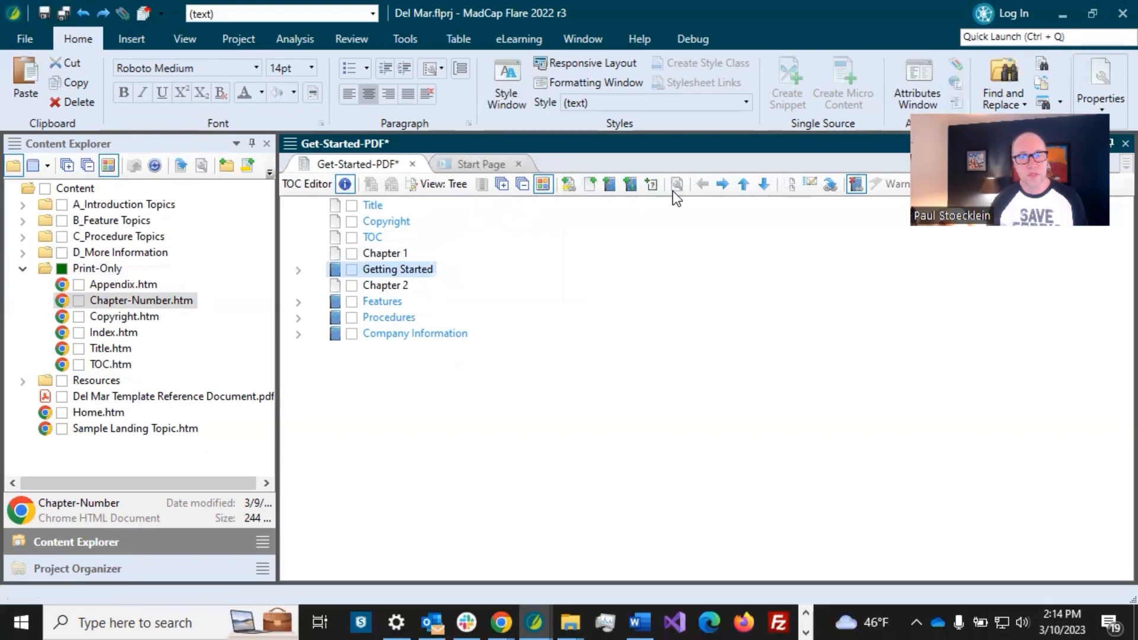
{"action": "left_click", "coordinate": [721, 183]}
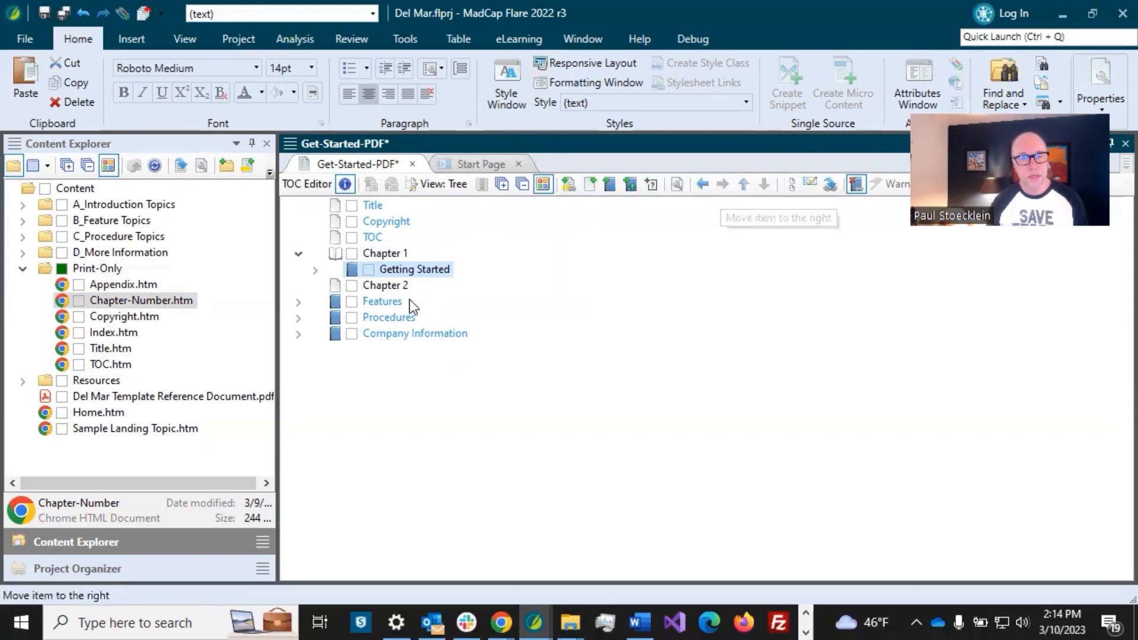
{"action": "left_click", "coordinate": [386, 301]}
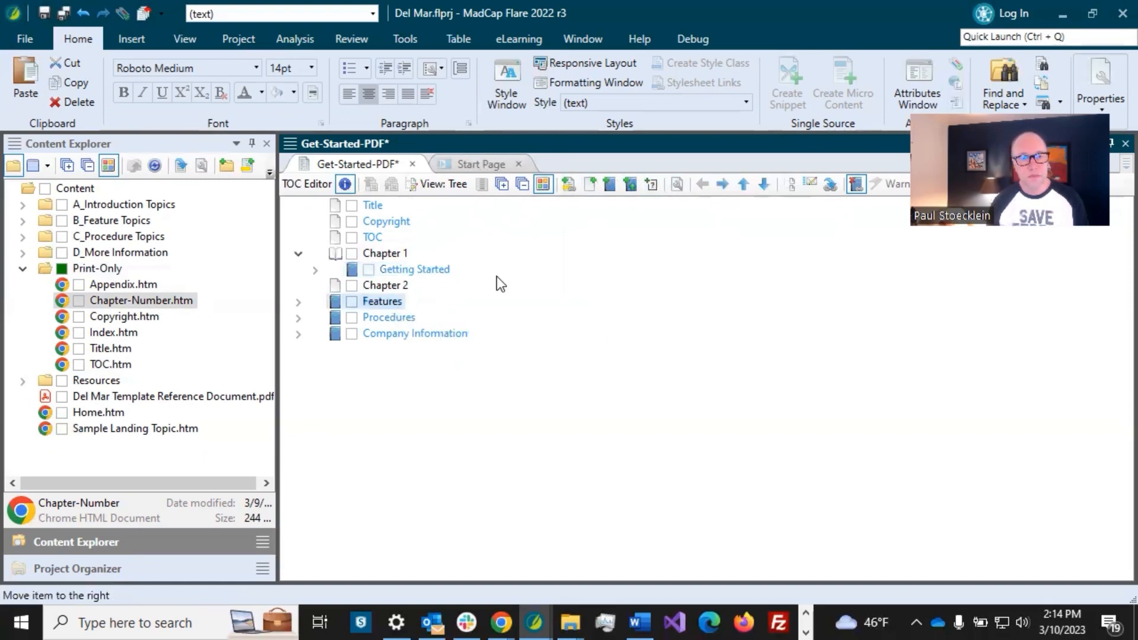
{"action": "left_click", "coordinate": [723, 184]}
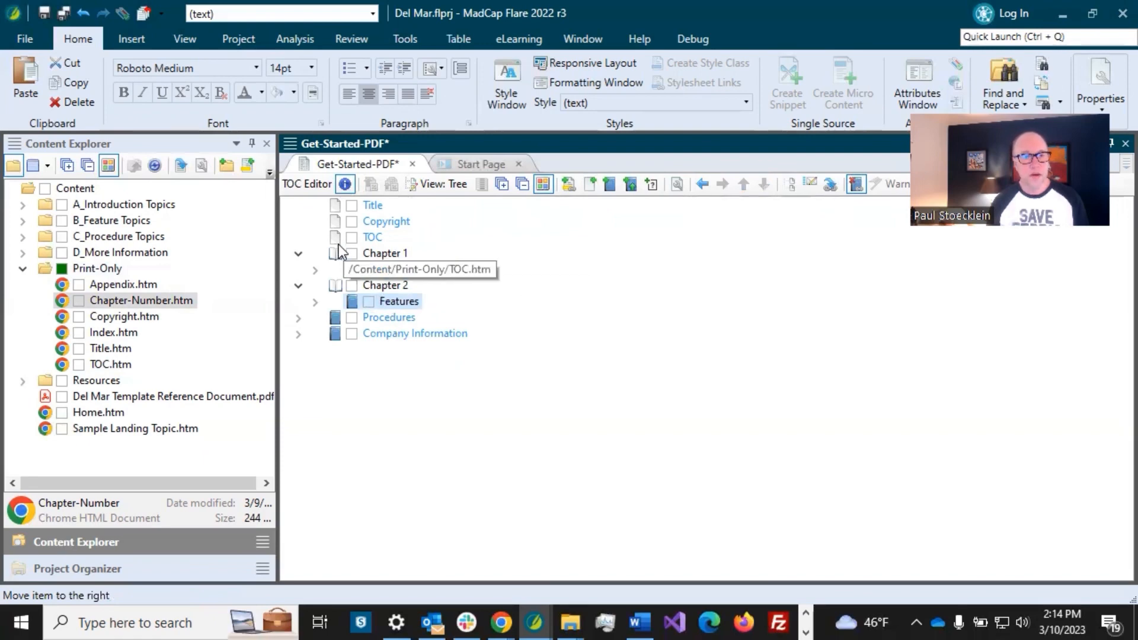
{"action": "left_click", "coordinate": [298, 285]}
{"action": "left_click", "coordinate": [298, 253]}
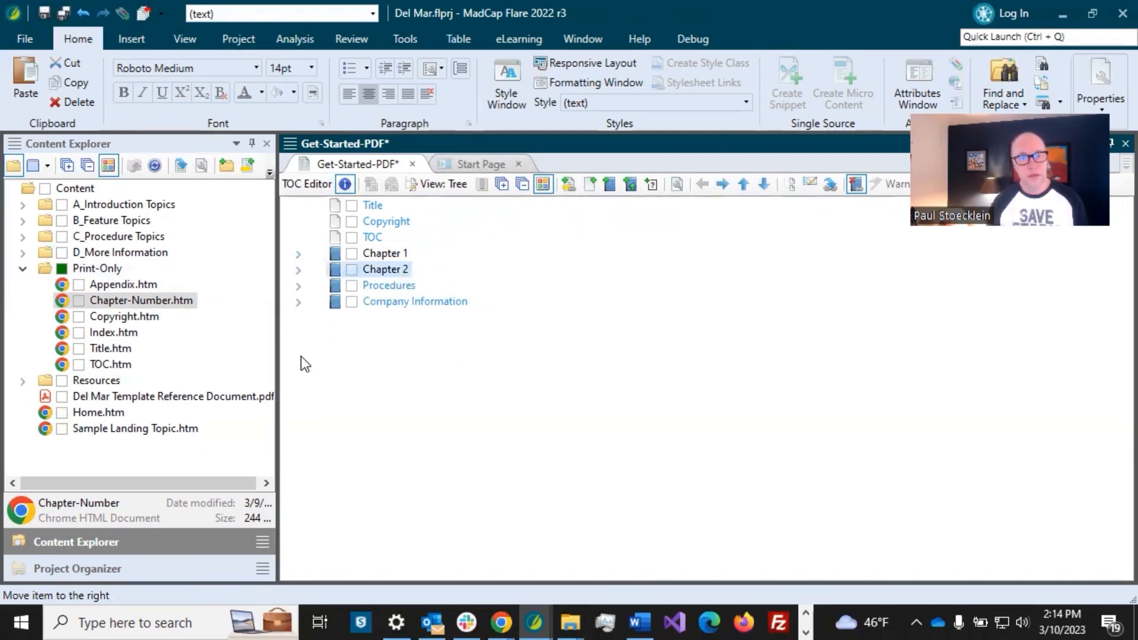
{"action": "left_click", "coordinate": [383, 255]}
{"action": "left_click", "coordinate": [383, 269]}
{"action": "left_click", "coordinate": [298, 253]}
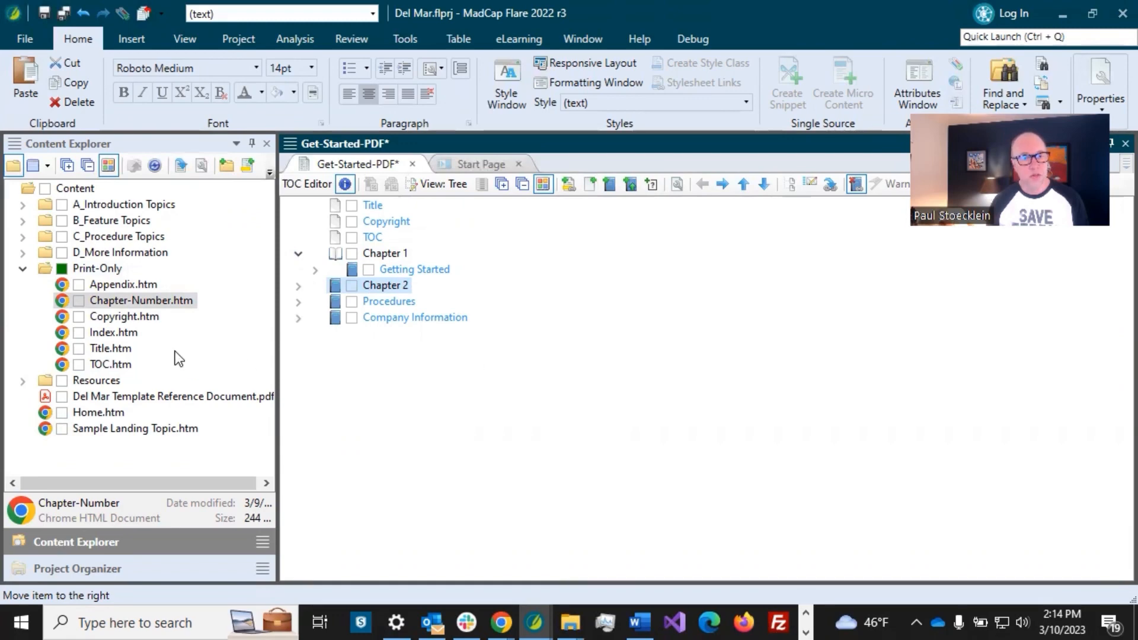
- Add the Appendix and Index topics from the Print-Only folder to the end of the TOC
{"action": "left_click_drag", "start_coordinate": [133, 287], "coordinate": [346, 322]}
{"action": "left_click_drag", "start_coordinate": [122, 334], "coordinate": [358, 340]}
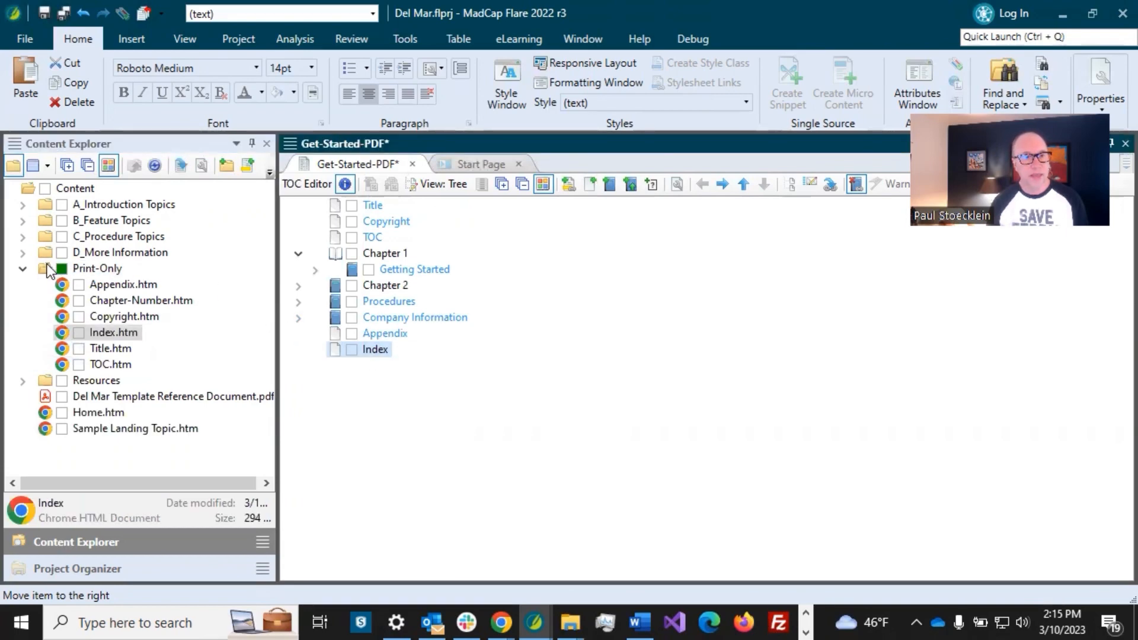
- Add the Big-Freaking-Table topic from the D_More Information folder nested under Appendix, and save all files
{"action": "left_click", "coordinate": [23, 252]}
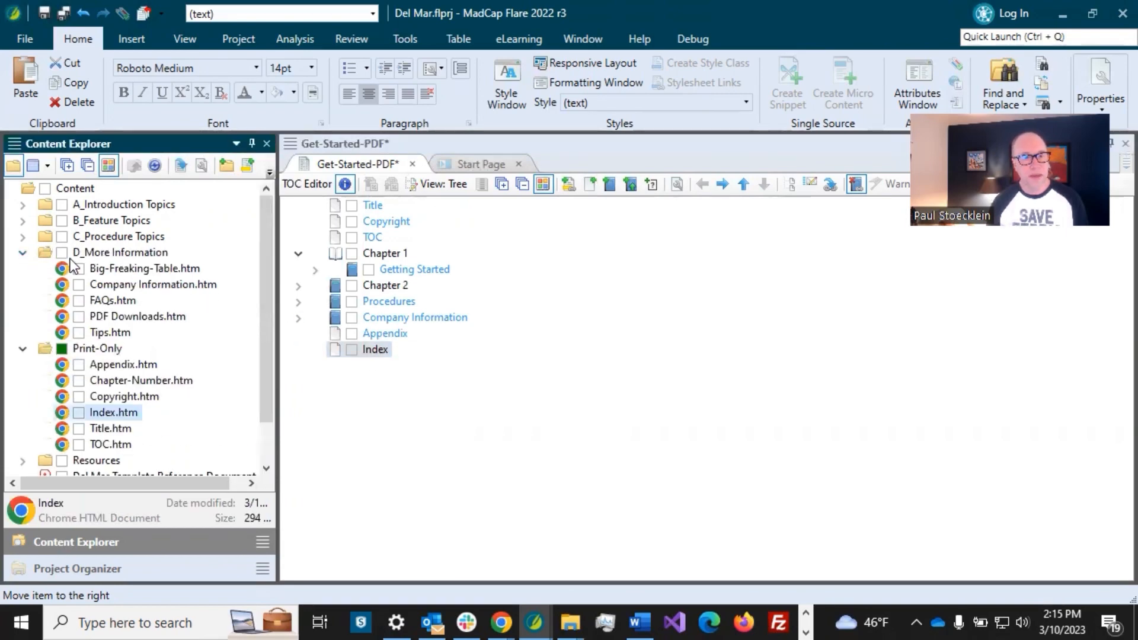
{"action": "left_click_drag", "start_coordinate": [101, 271], "coordinate": [365, 336]}
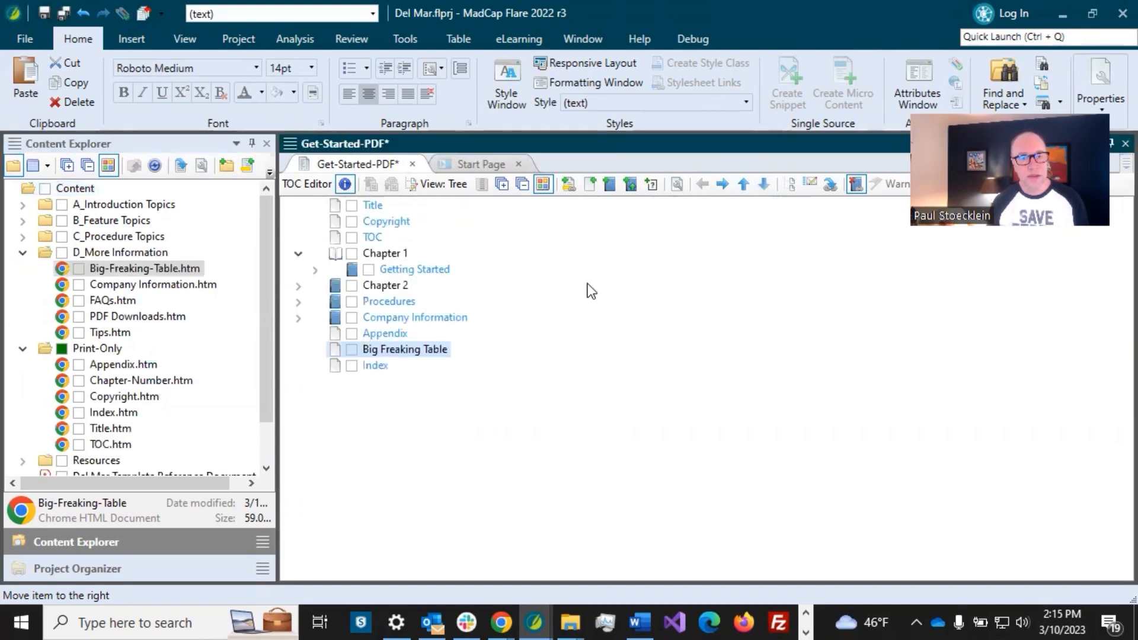
{"action": "left_click", "coordinate": [723, 184]}
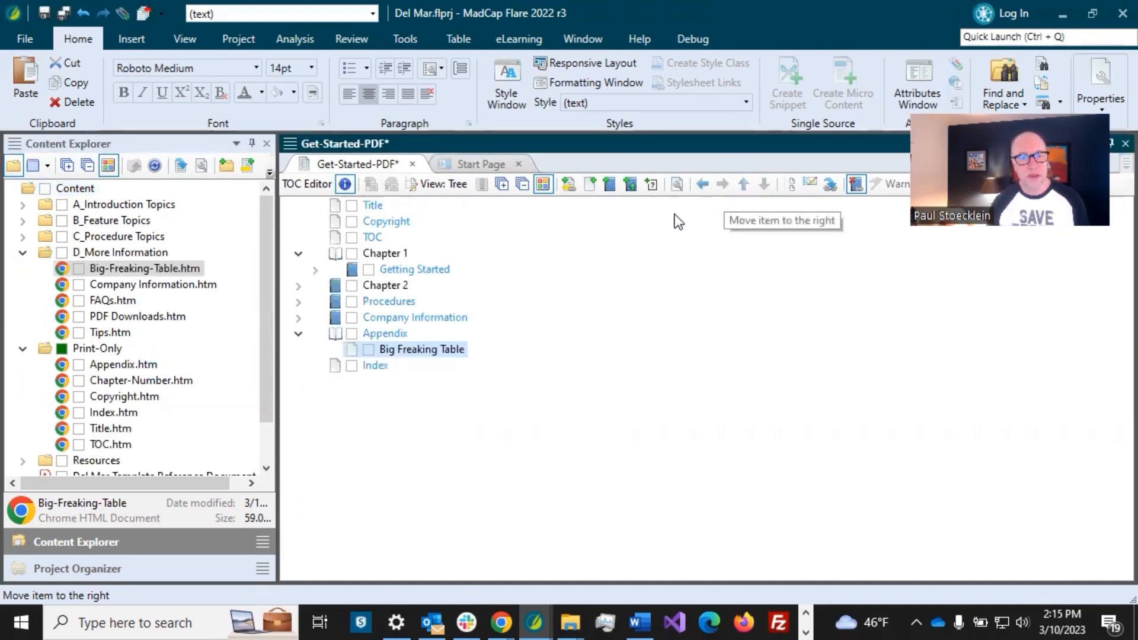
{"action": "left_click", "coordinate": [57, 13]}
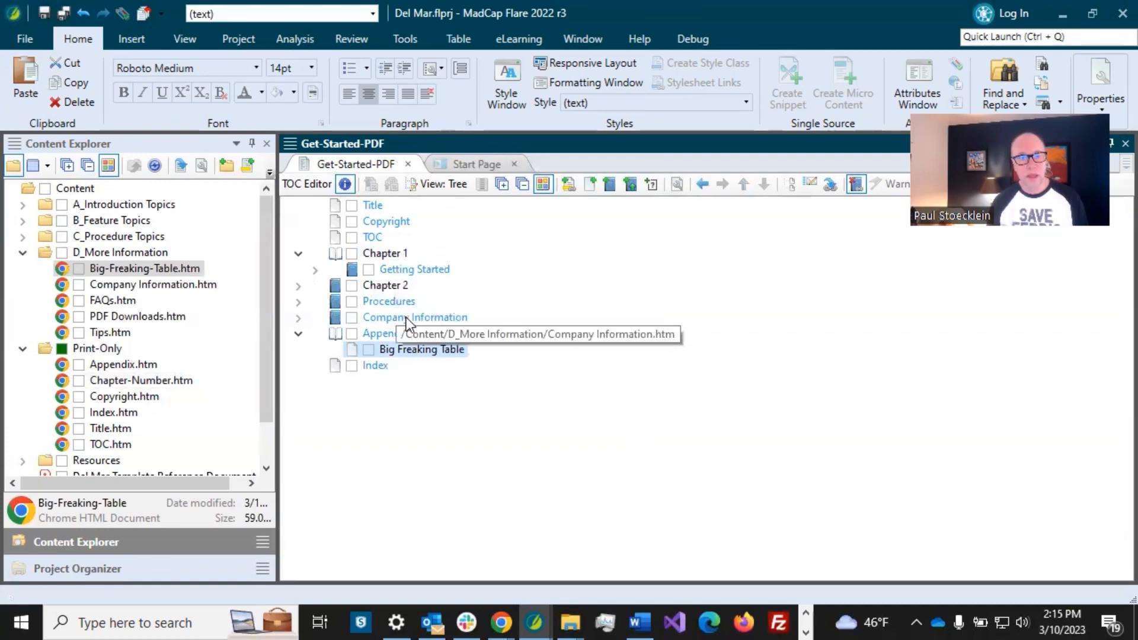
{"action": "left_click", "coordinate": [298, 333]}
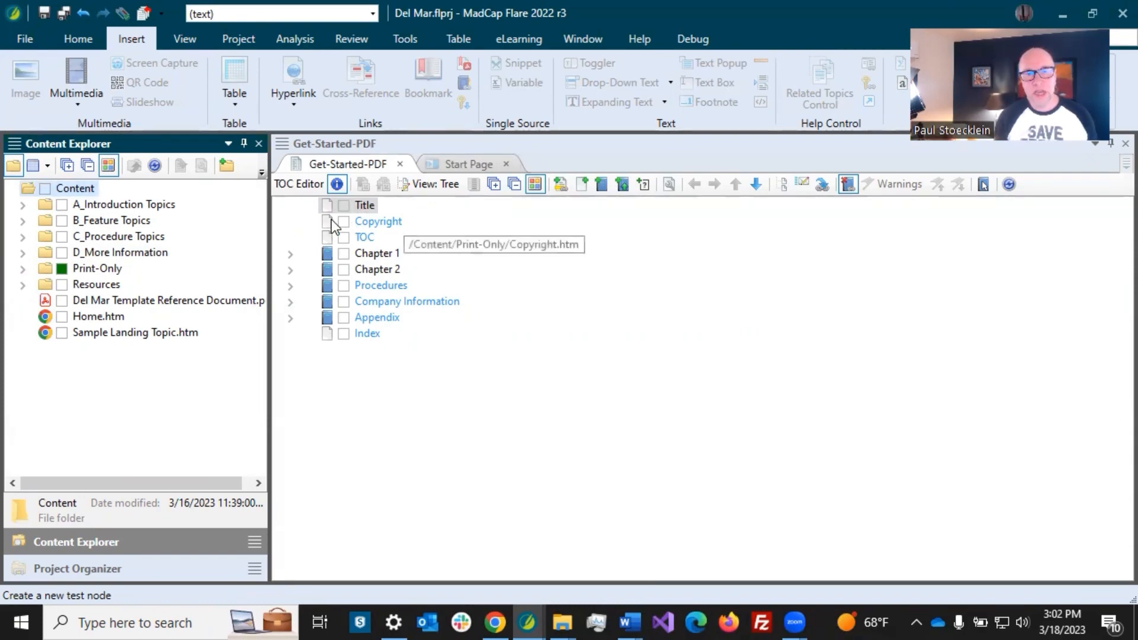
- Give the Title entry a Page Layout Break with the Frontmatter page layout and the Title page type
{"action": "double_click", "coordinate": [340, 205]}
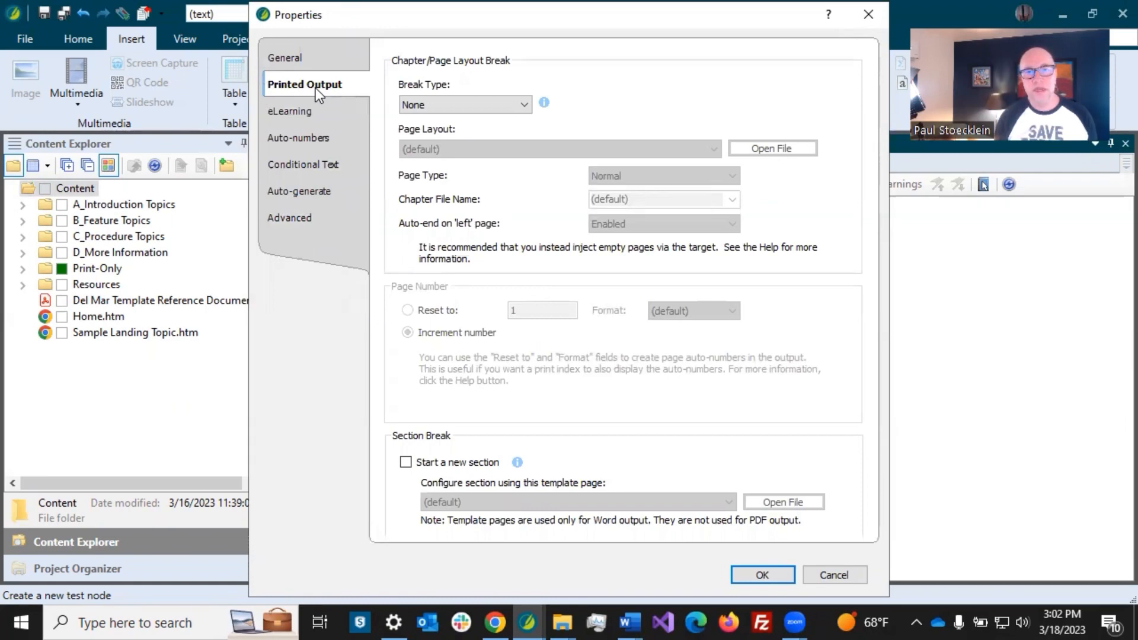
{"action": "left_click", "coordinate": [435, 104]}
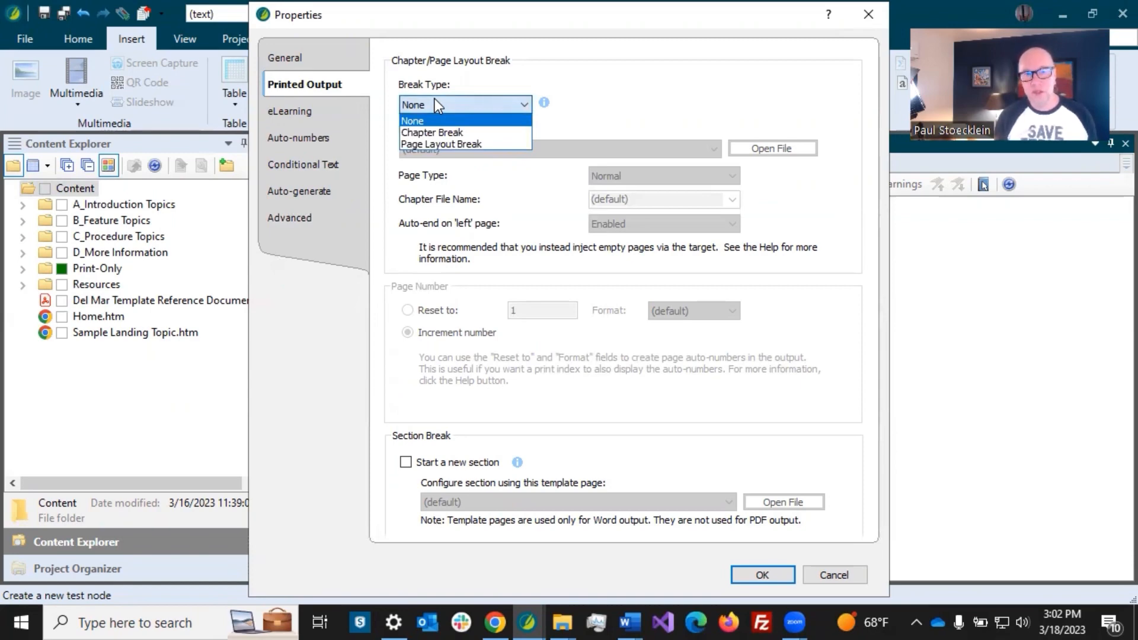
{"action": "left_click", "coordinate": [445, 143]}
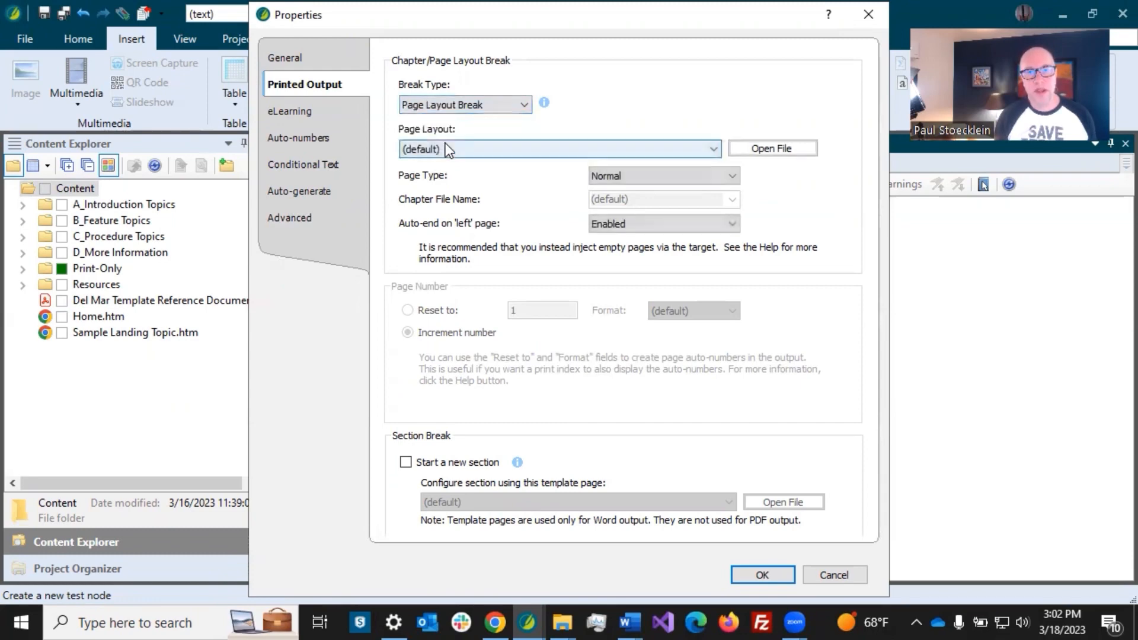
{"action": "left_click", "coordinate": [451, 148]}
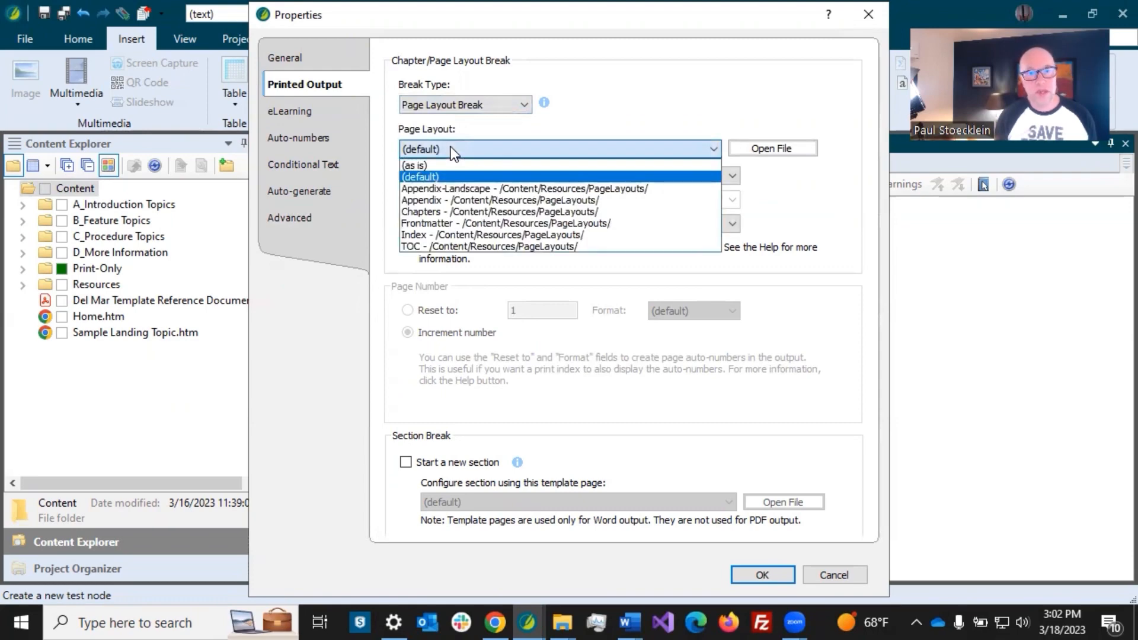
{"action": "left_click", "coordinate": [429, 223]}
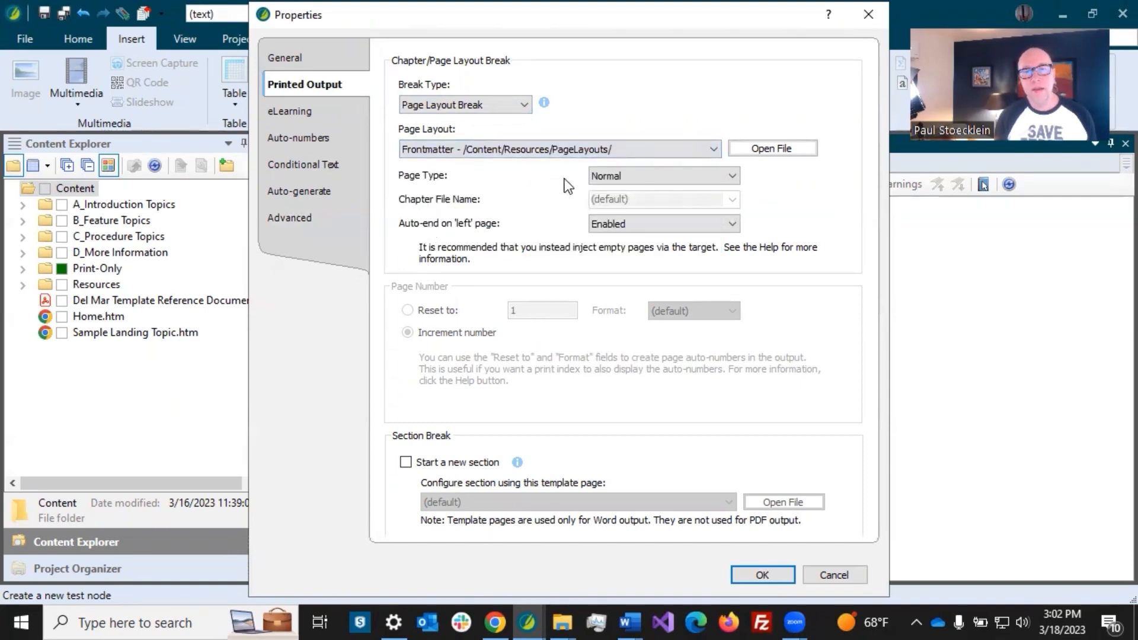
{"action": "left_click", "coordinate": [637, 179]}
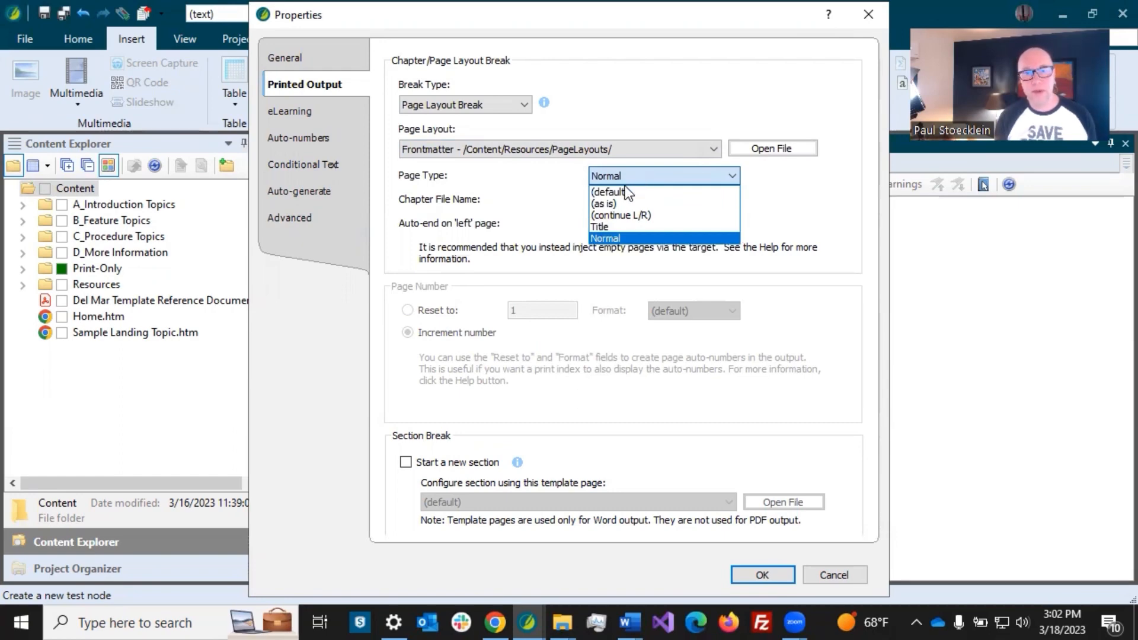
{"action": "left_click", "coordinate": [602, 227]}
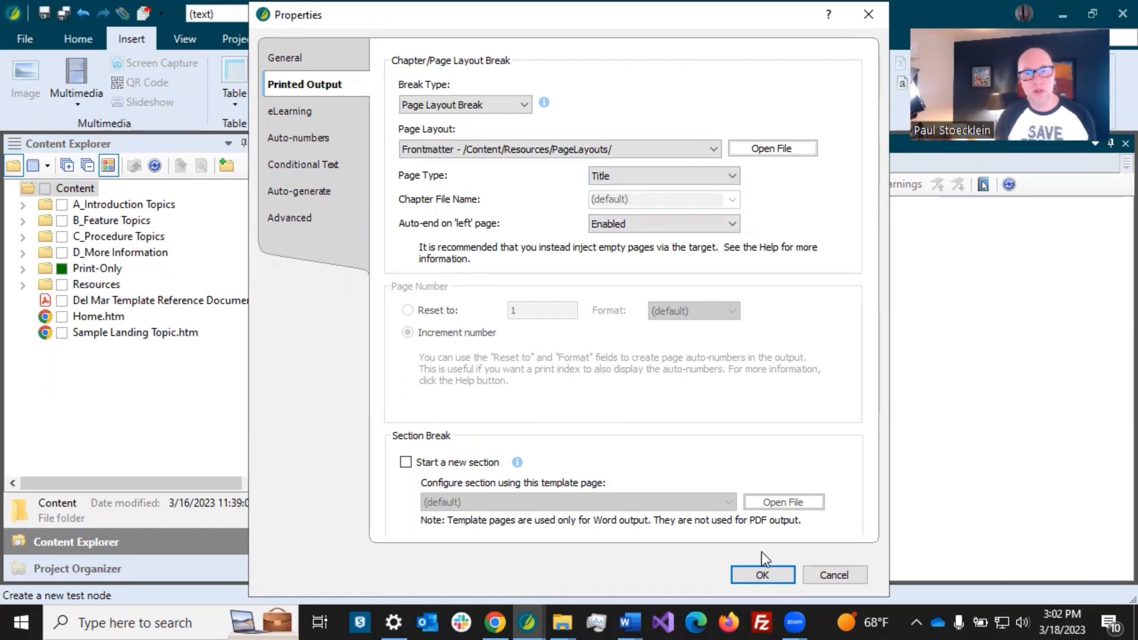
{"action": "left_click", "coordinate": [762, 574]}
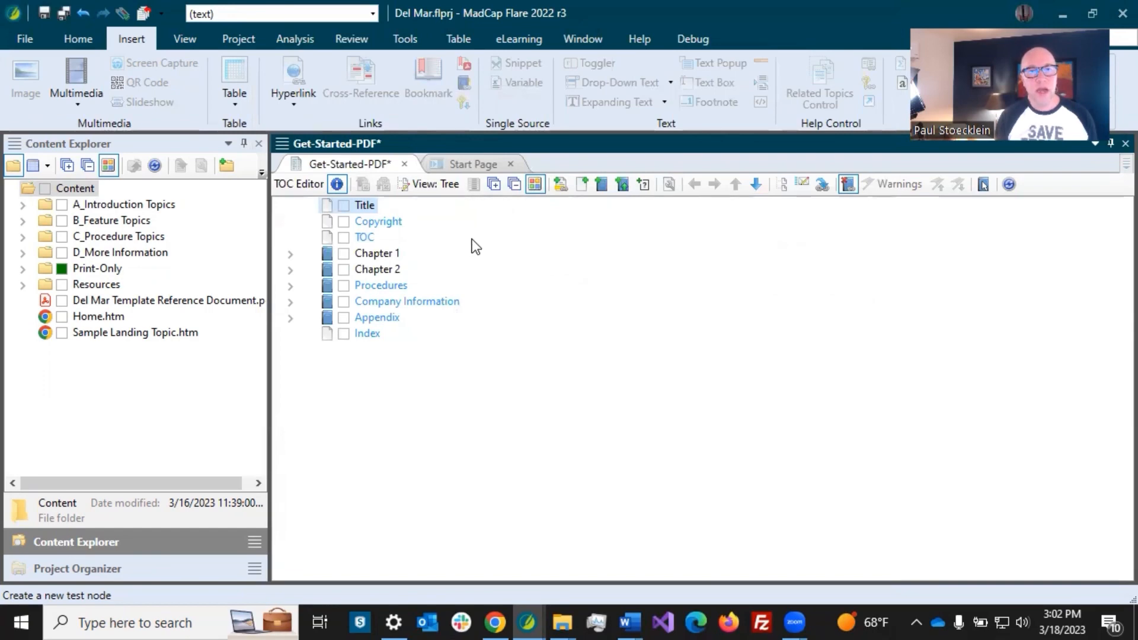
- Give the Copyright entry a Page Layout Break with the Frontmatter page layout and the Normal page type
{"action": "left_click", "coordinate": [371, 225]}
{"action": "double_click", "coordinate": [374, 224]}
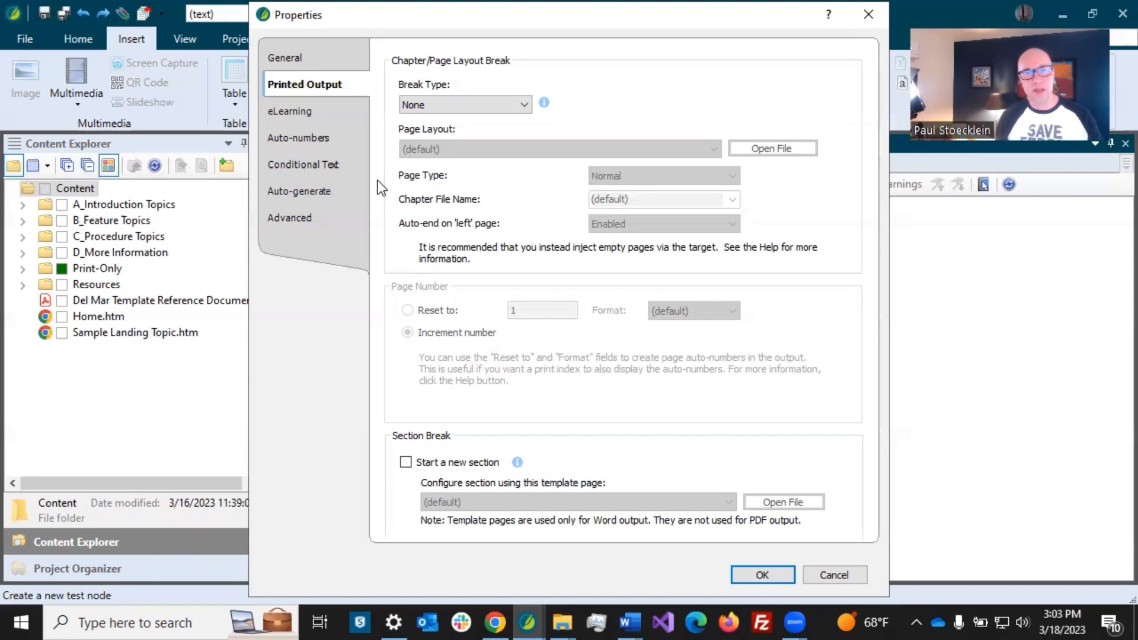
{"action": "left_click", "coordinate": [446, 104]}
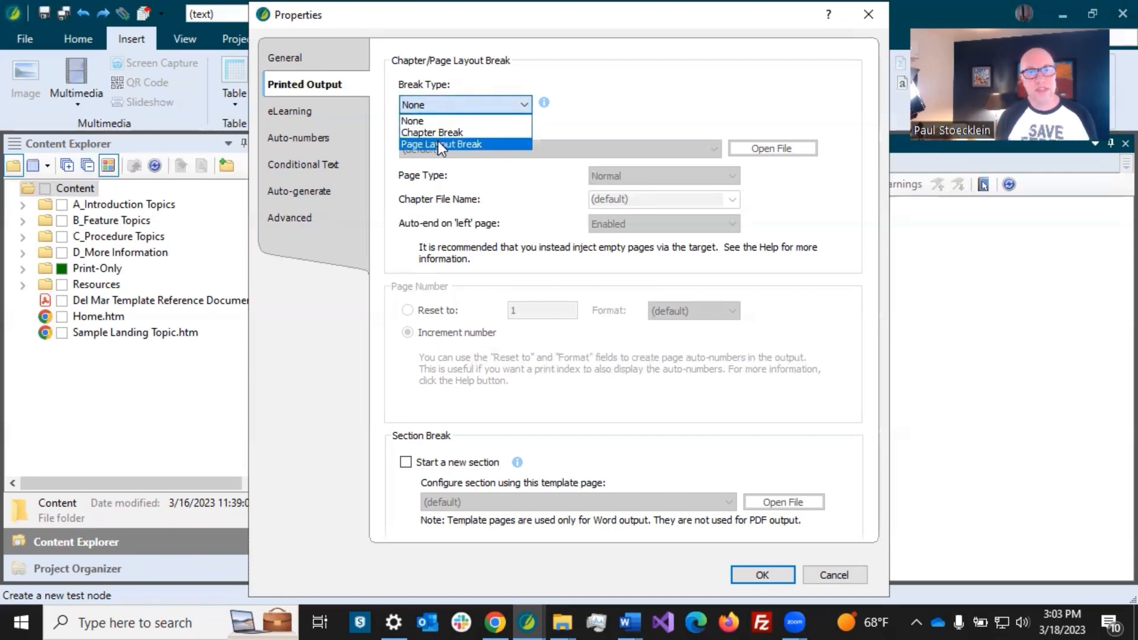
{"action": "left_click", "coordinate": [439, 144]}
{"action": "left_click", "coordinate": [452, 151]}
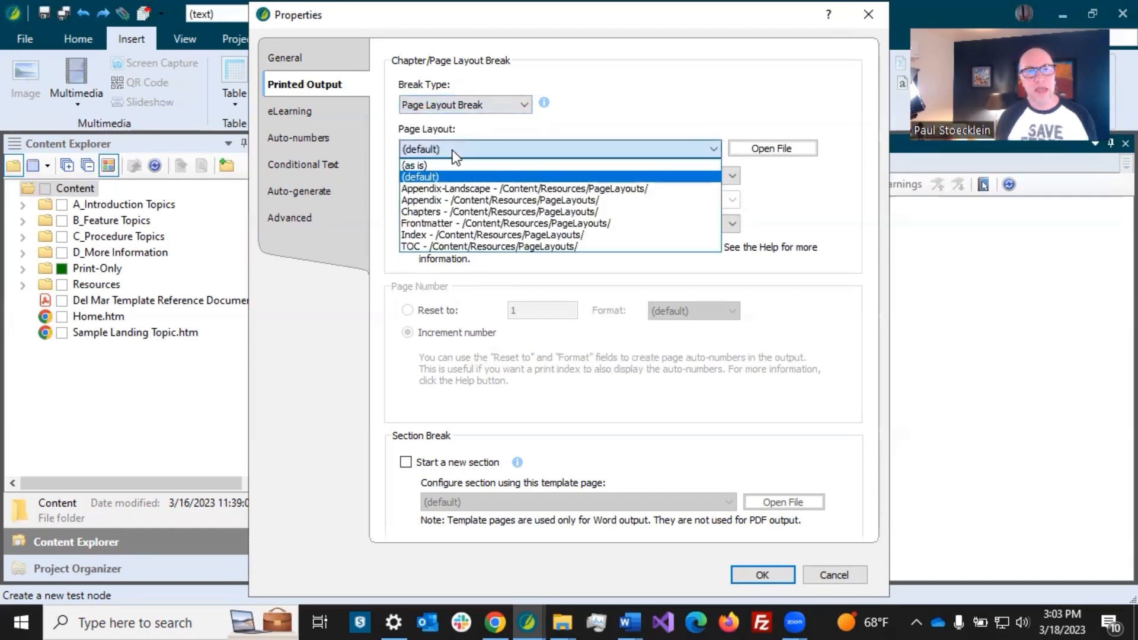
{"action": "left_click", "coordinate": [551, 222]}
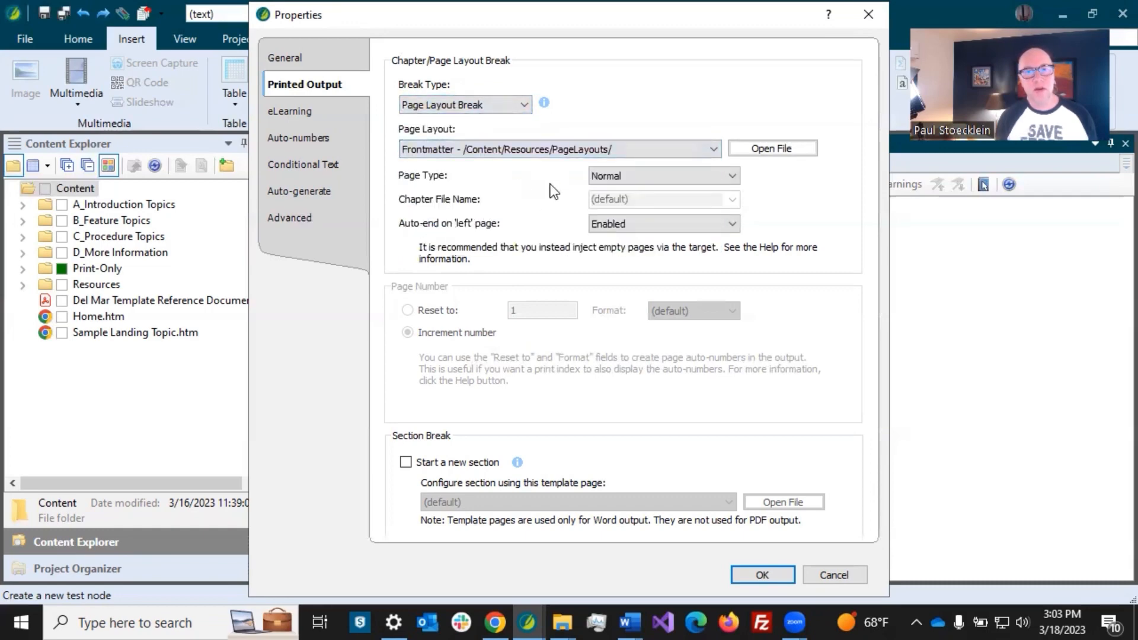
{"action": "left_click", "coordinate": [617, 176]}
{"action": "left_click", "coordinate": [618, 177]}
{"action": "left_click", "coordinate": [759, 574]}
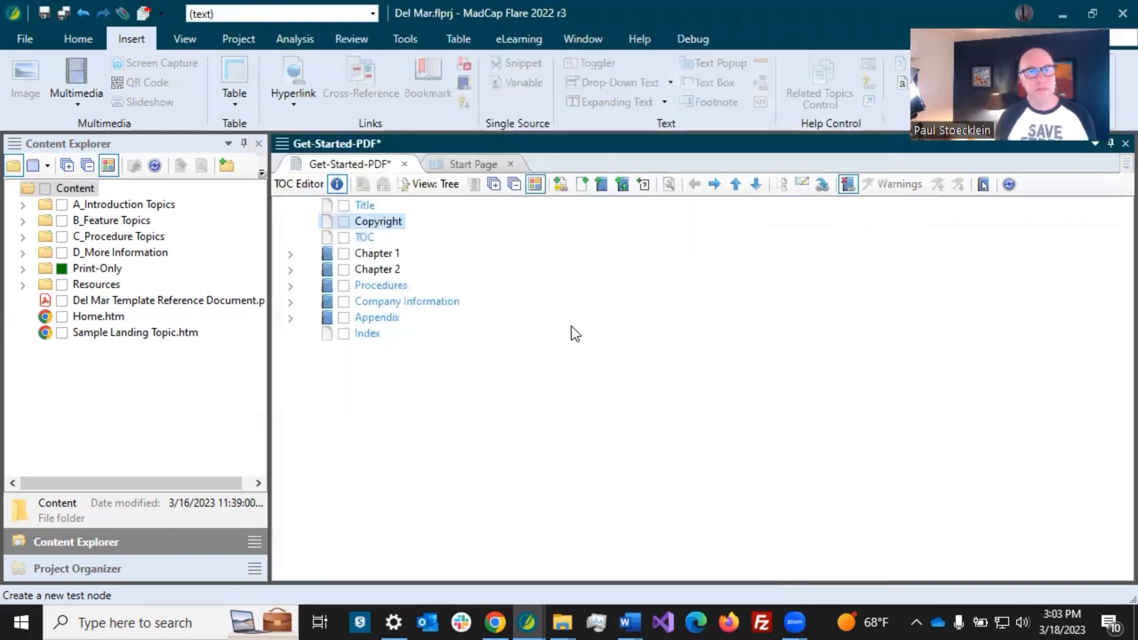
- Give the TOC entry a Chapter Break with the TOC page layout and the Normal page type
{"action": "left_click", "coordinate": [351, 237]}
{"action": "double_click", "coordinate": [350, 237]}
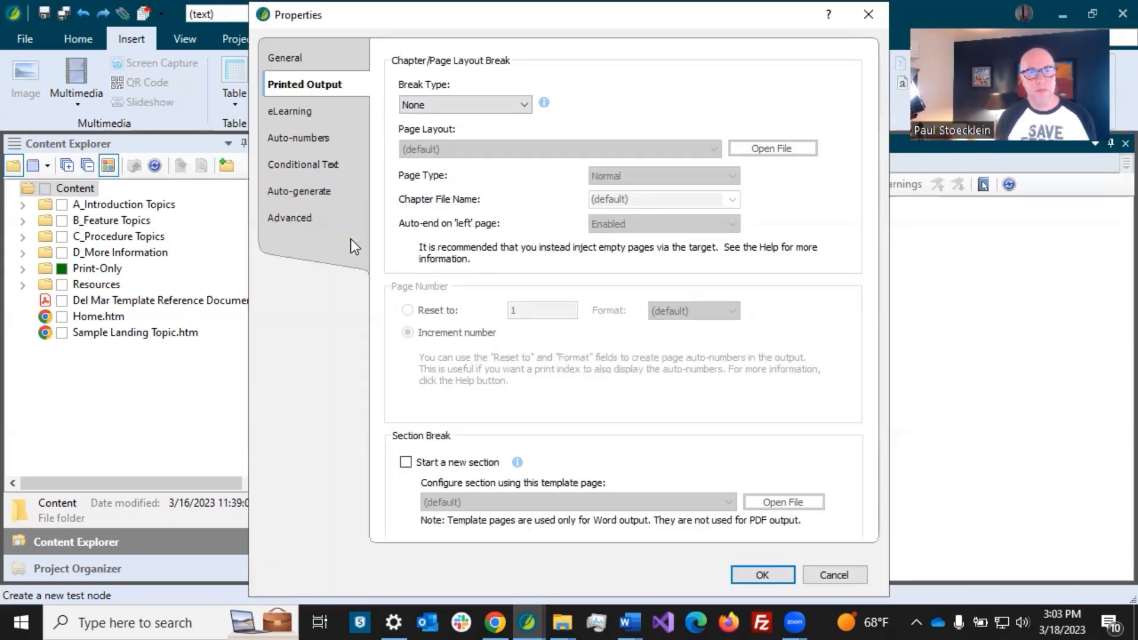
{"action": "left_click", "coordinate": [458, 108]}
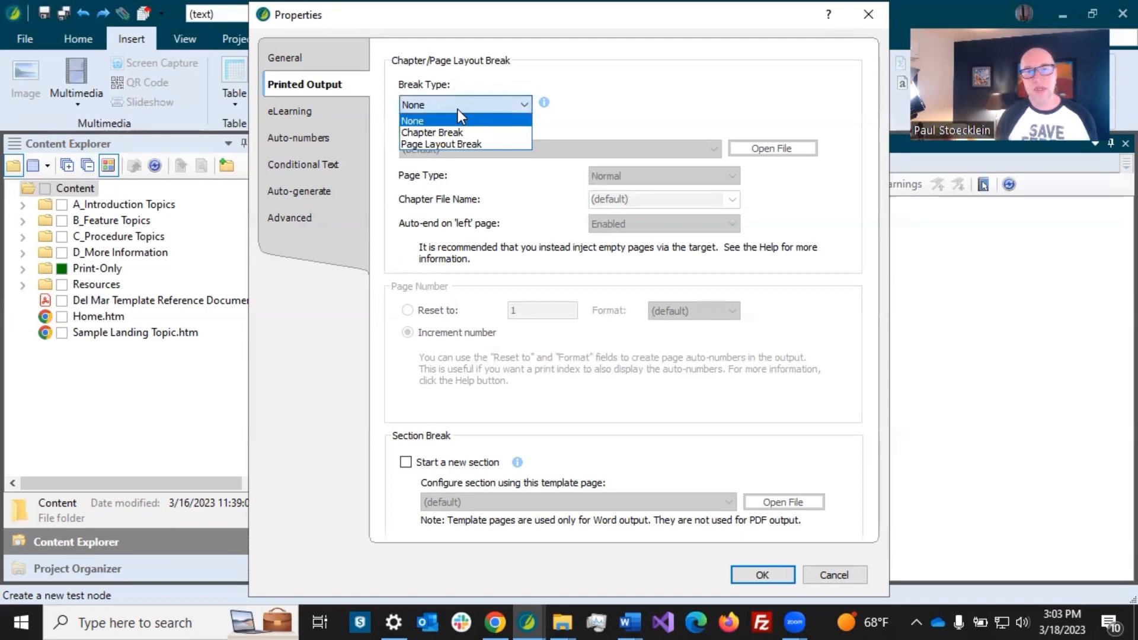
{"action": "left_click", "coordinate": [452, 131]}
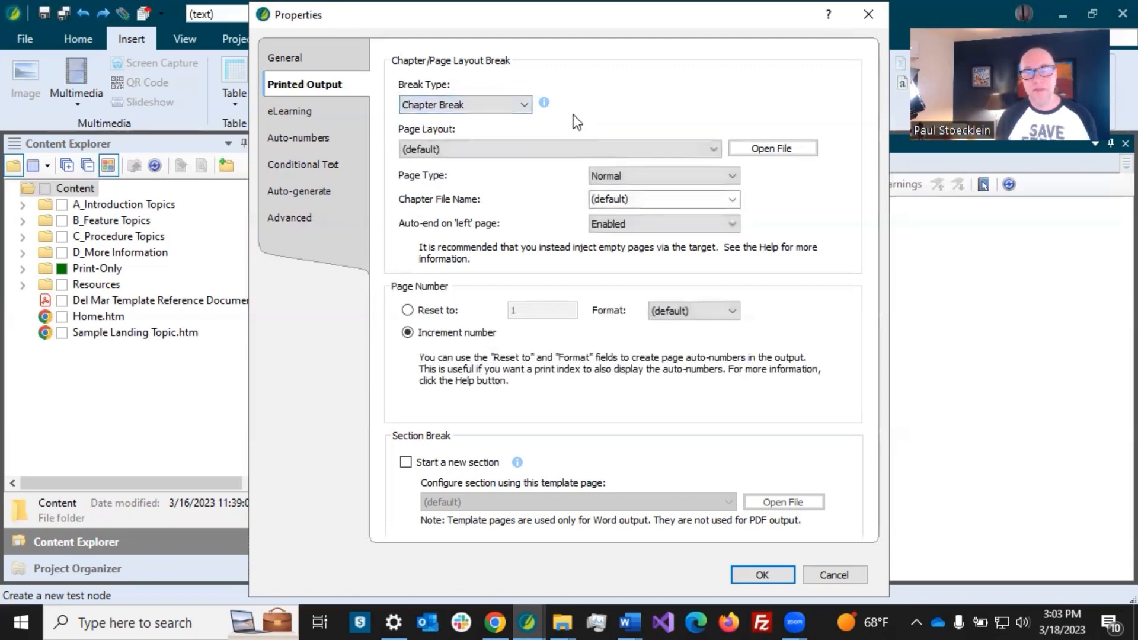
{"action": "left_click", "coordinate": [482, 105]}
{"action": "left_click", "coordinate": [461, 115]}
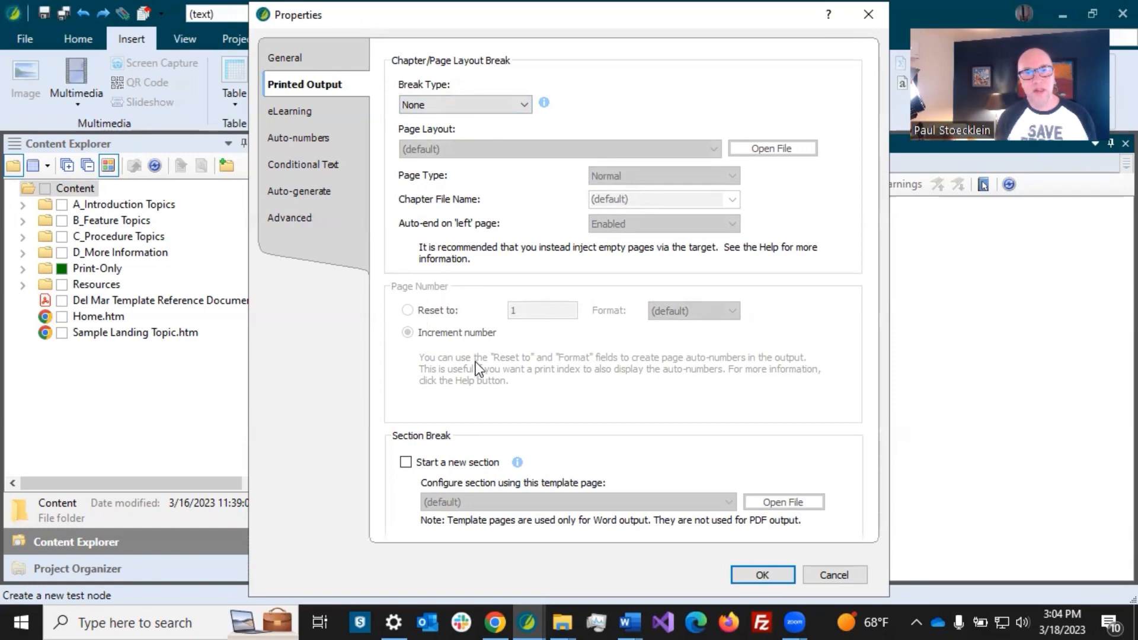
{"action": "left_click", "coordinate": [450, 106]}
{"action": "left_click", "coordinate": [442, 131]}
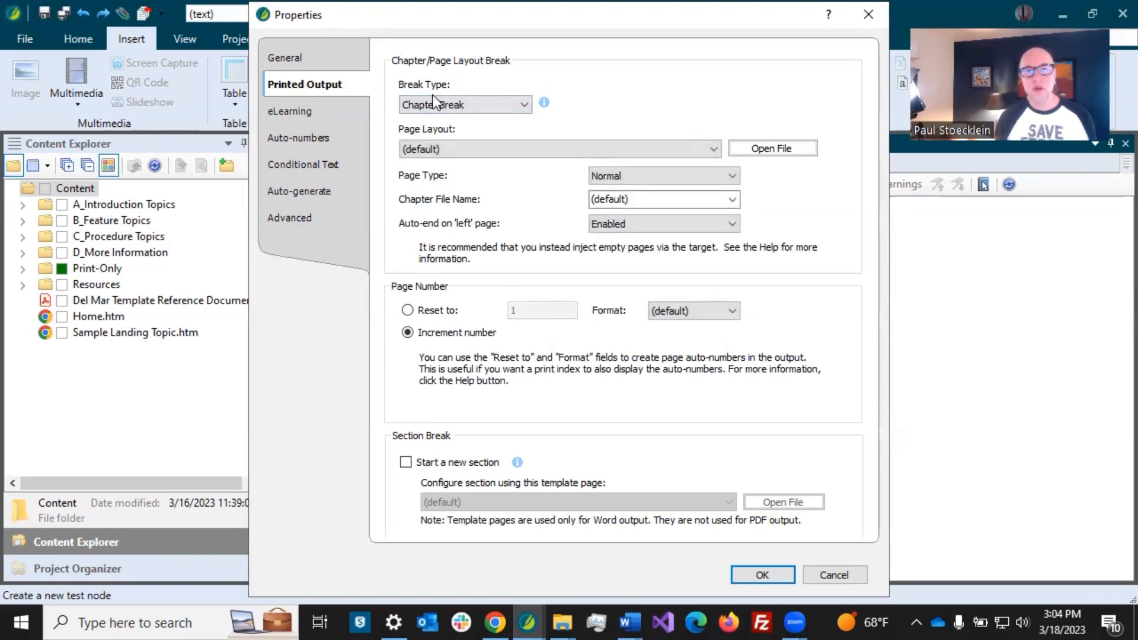
{"action": "left_click", "coordinate": [446, 147]}
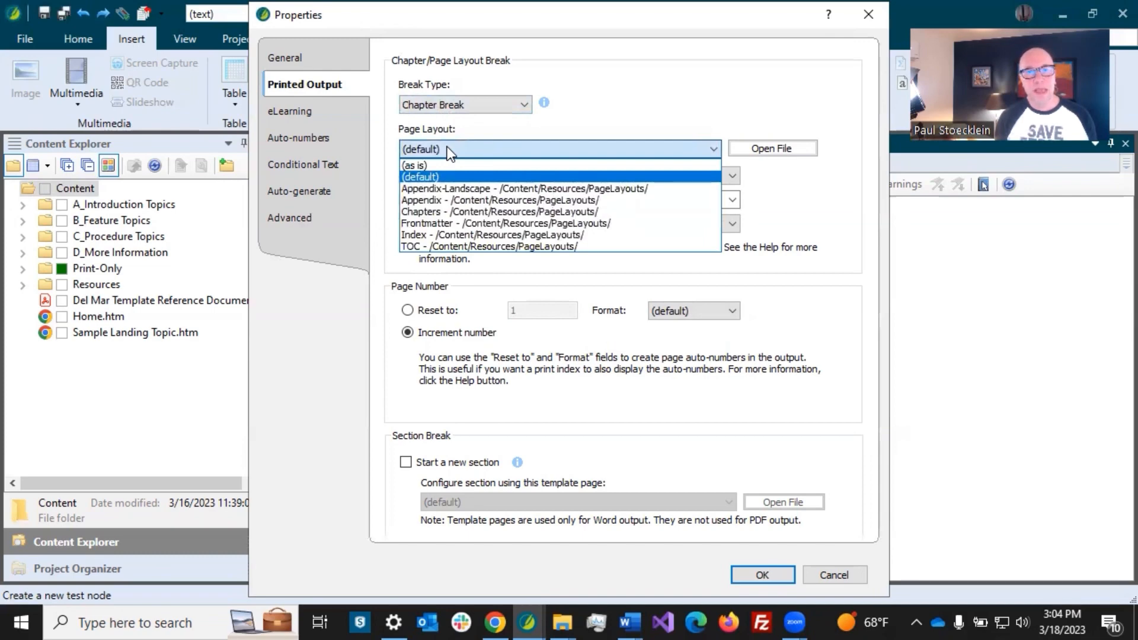
{"action": "left_click", "coordinate": [431, 241]}
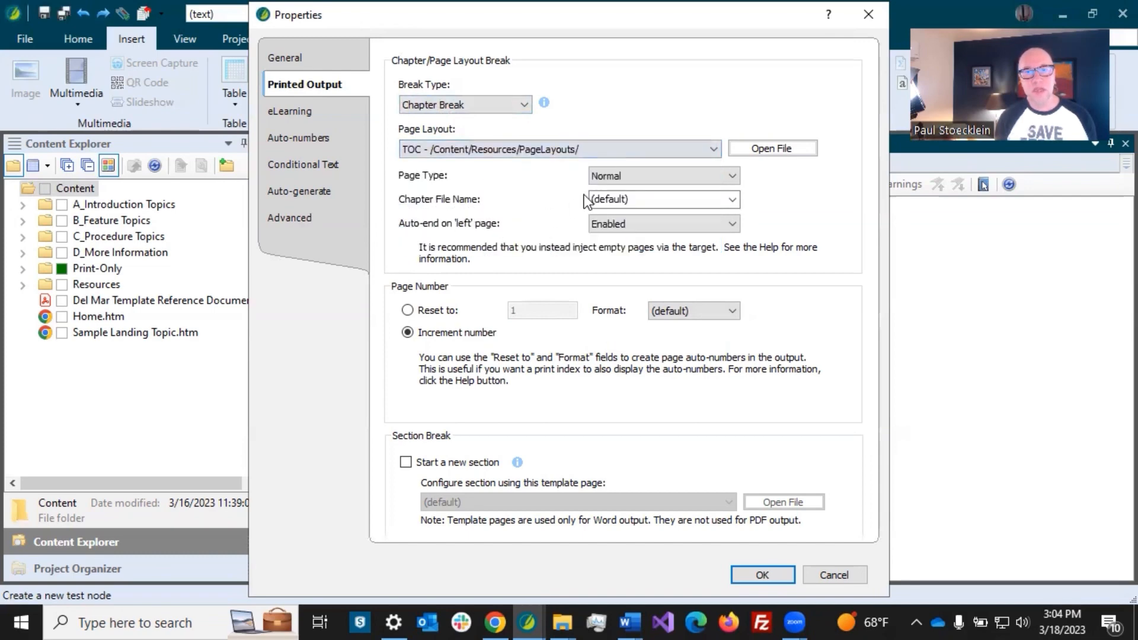
{"action": "left_click", "coordinate": [616, 169]}
{"action": "left_click", "coordinate": [617, 167]}
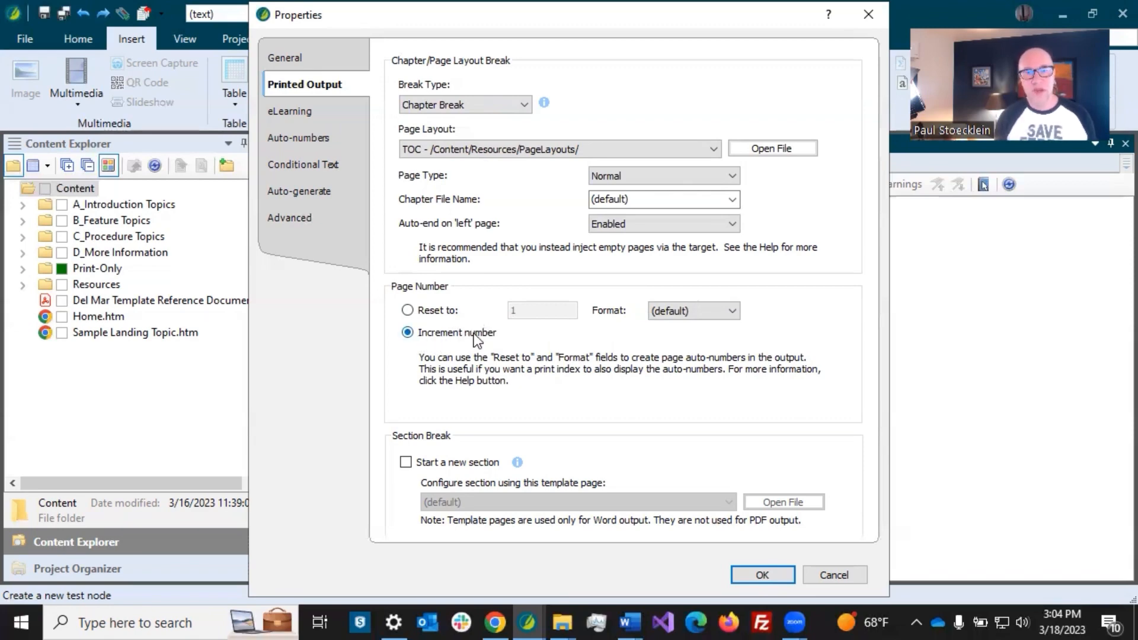
- Set the page number format of the TOC entry to roman (i, ii, iii) and apply its properties
{"action": "left_click", "coordinate": [687, 312]}
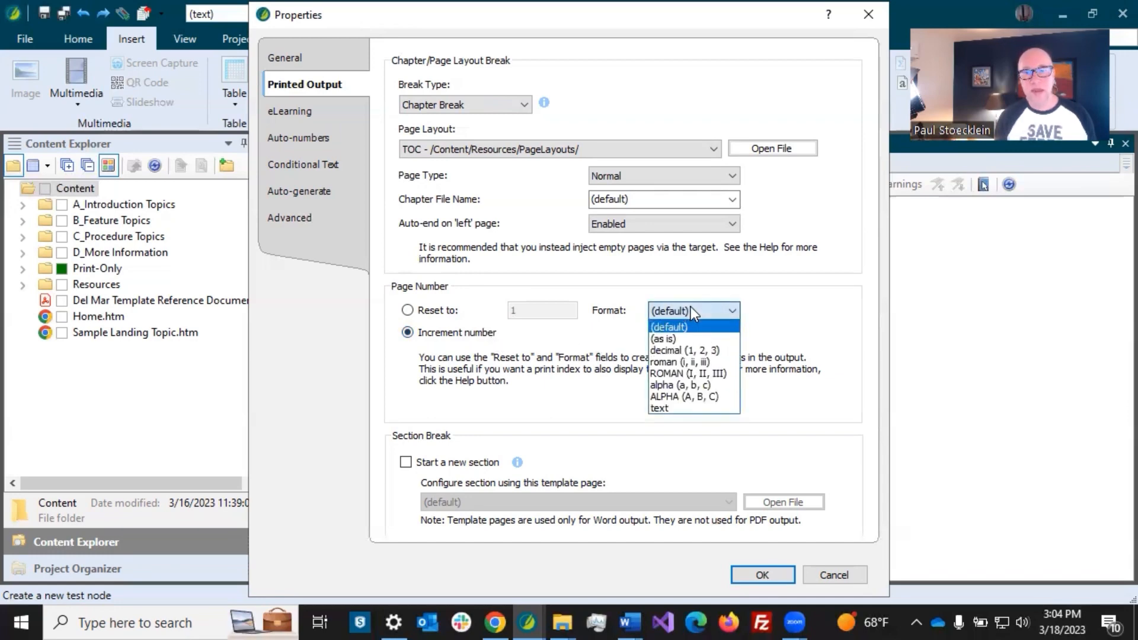
{"action": "left_click", "coordinate": [680, 363]}
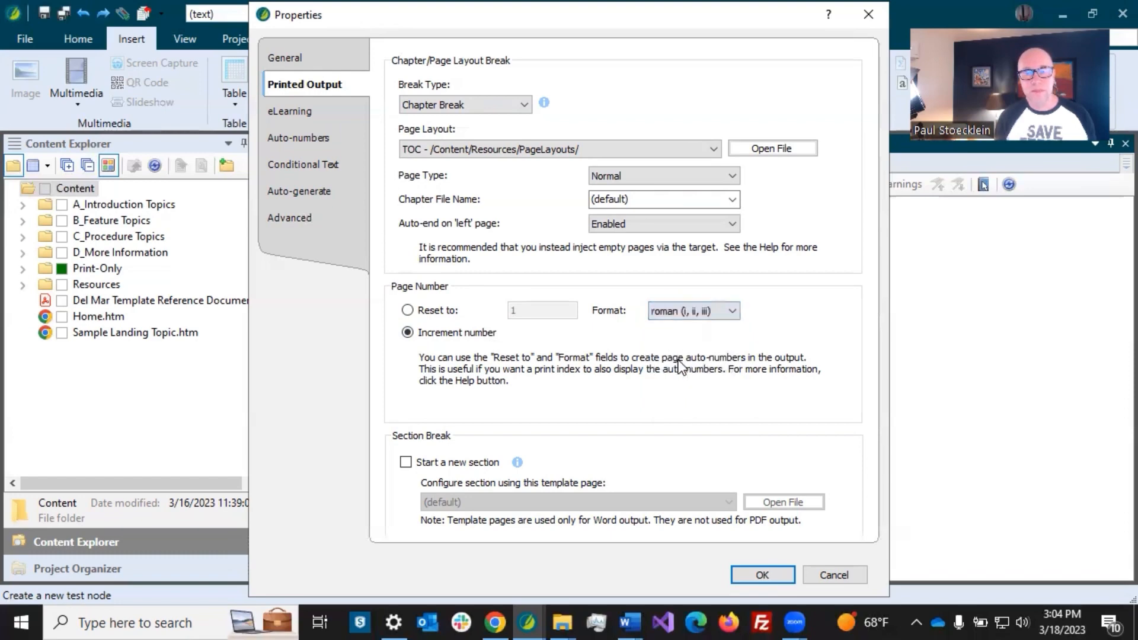
{"action": "left_click", "coordinate": [766, 569]}
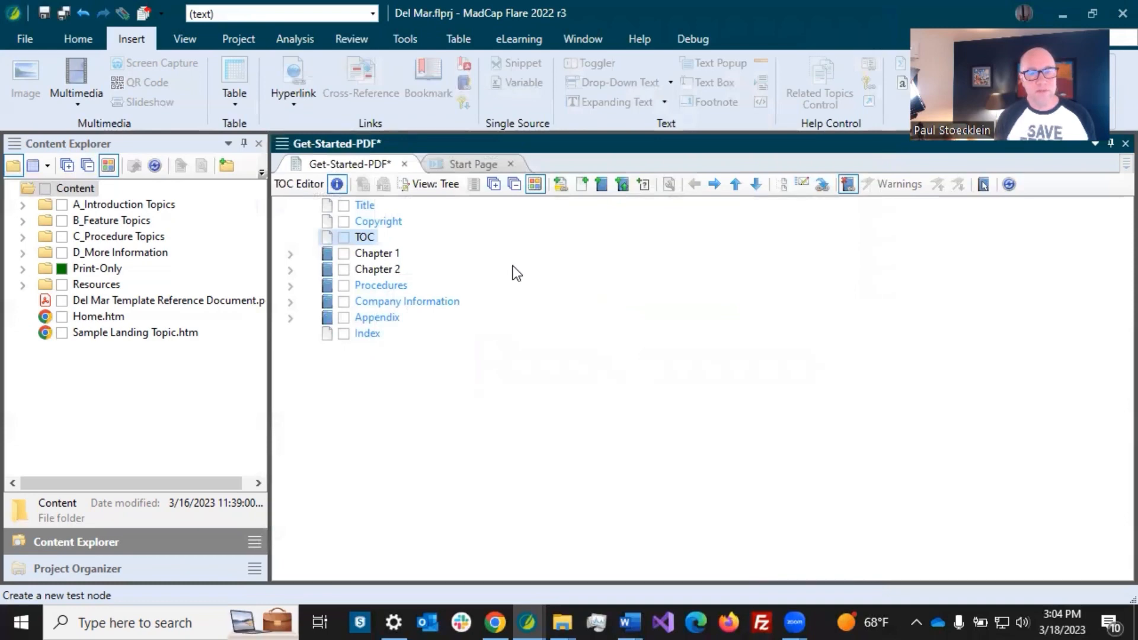
- Give the Chapter 1 entry a Chapter Break with the Chapters page layout and the Normal page type
{"action": "left_click", "coordinate": [343, 254]}
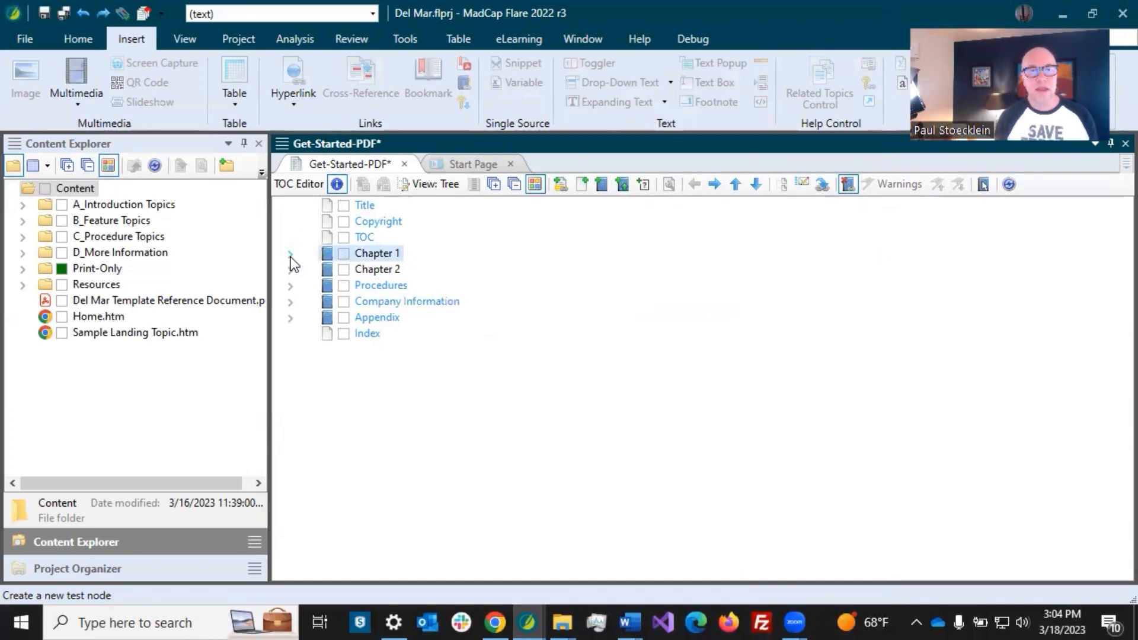
{"action": "double_click", "coordinate": [330, 257]}
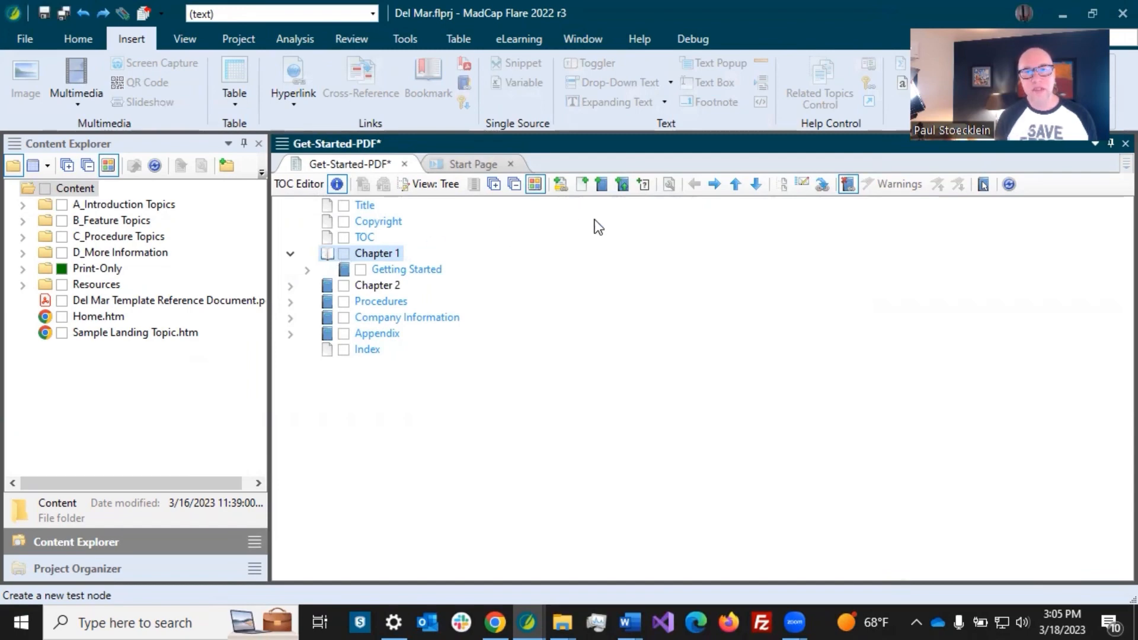
{"action": "left_click", "coordinate": [667, 183]}
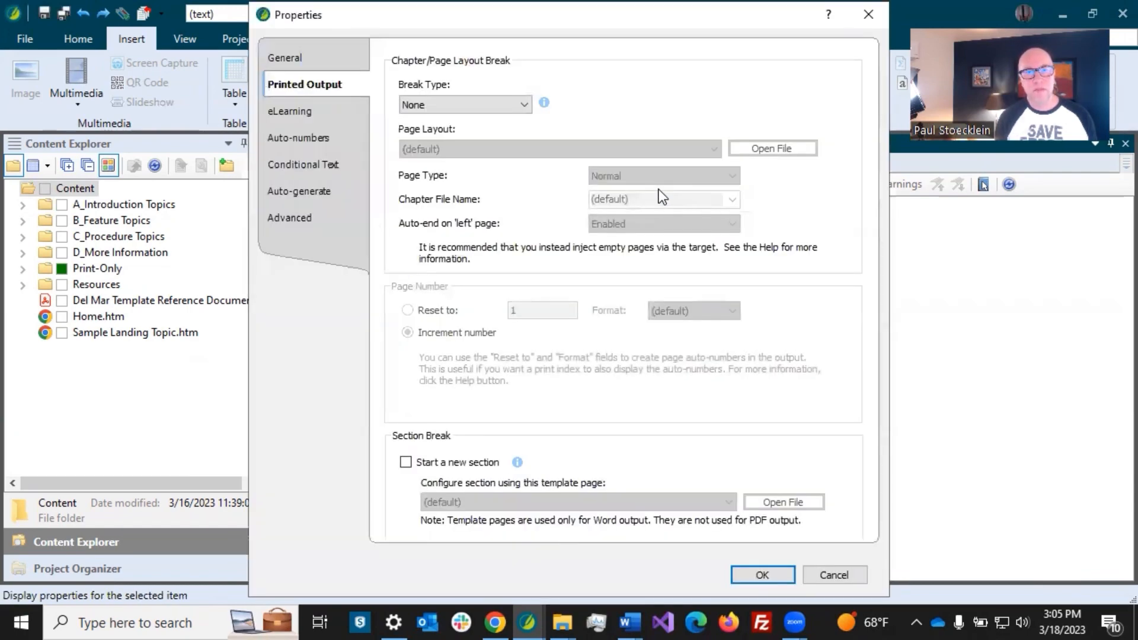
{"action": "left_click", "coordinate": [483, 102]}
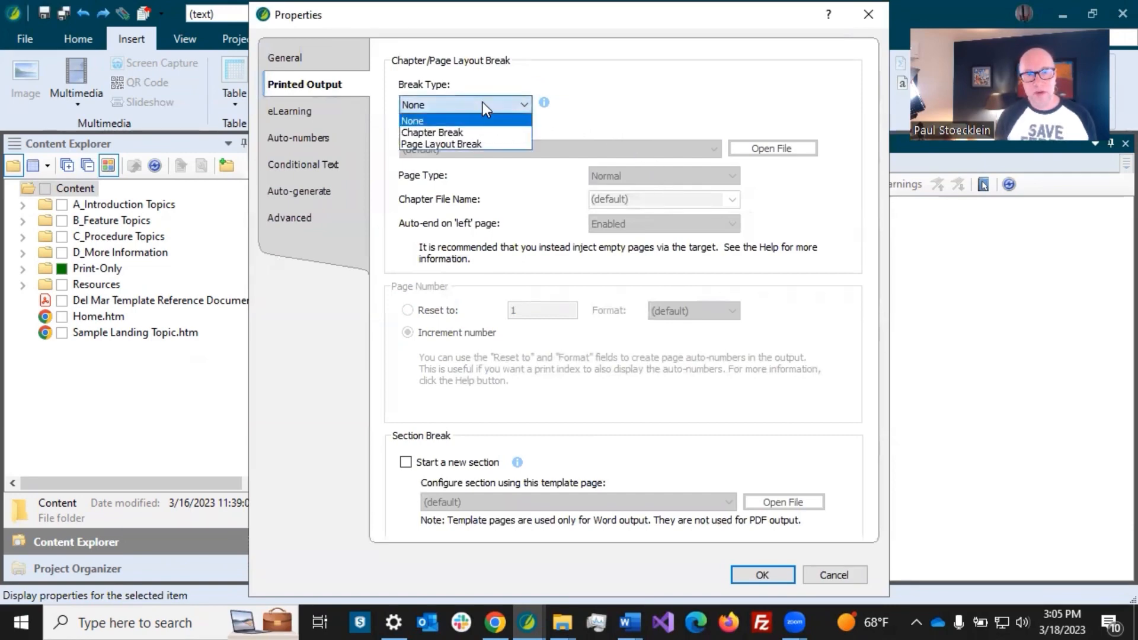
{"action": "left_click", "coordinate": [461, 131]}
{"action": "left_click", "coordinate": [474, 149]}
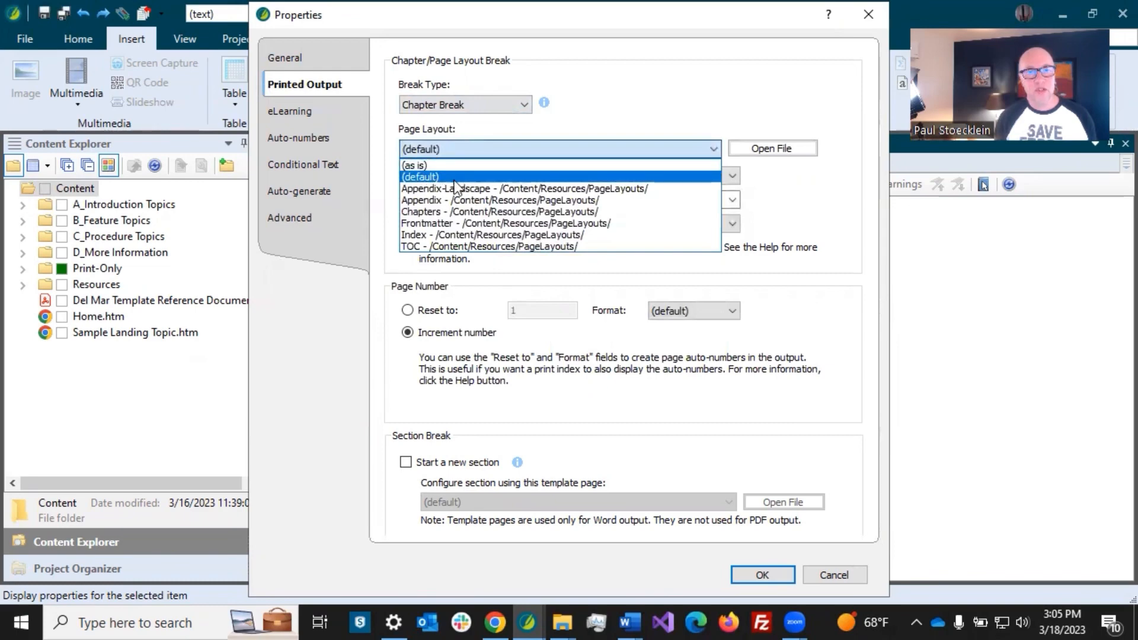
{"action": "left_click", "coordinate": [446, 208]}
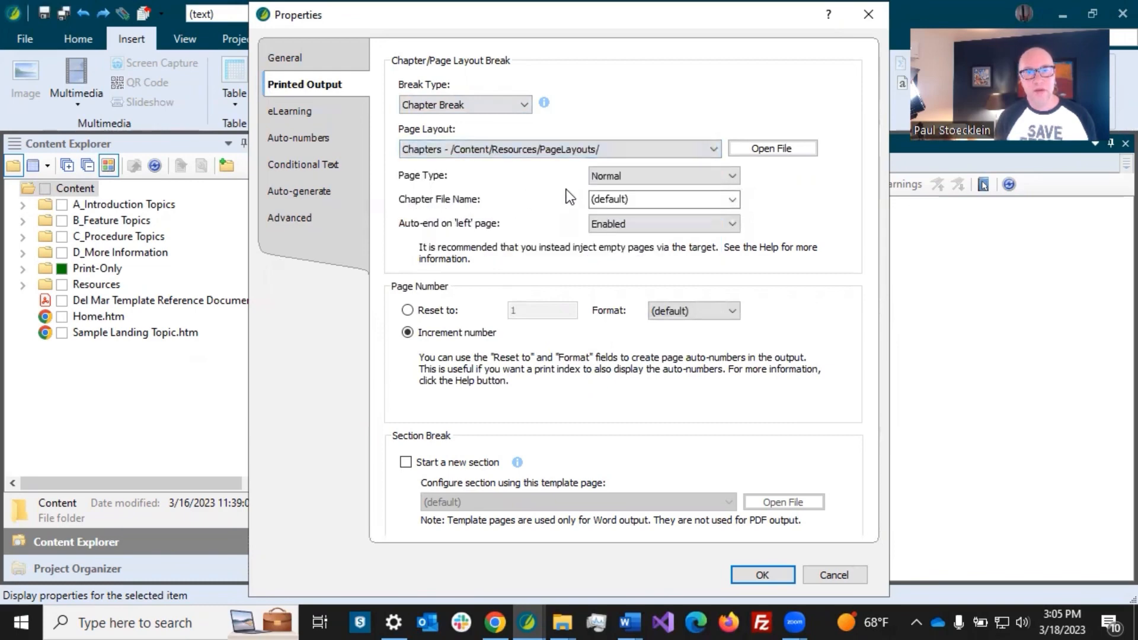
{"action": "left_click", "coordinate": [603, 175]}
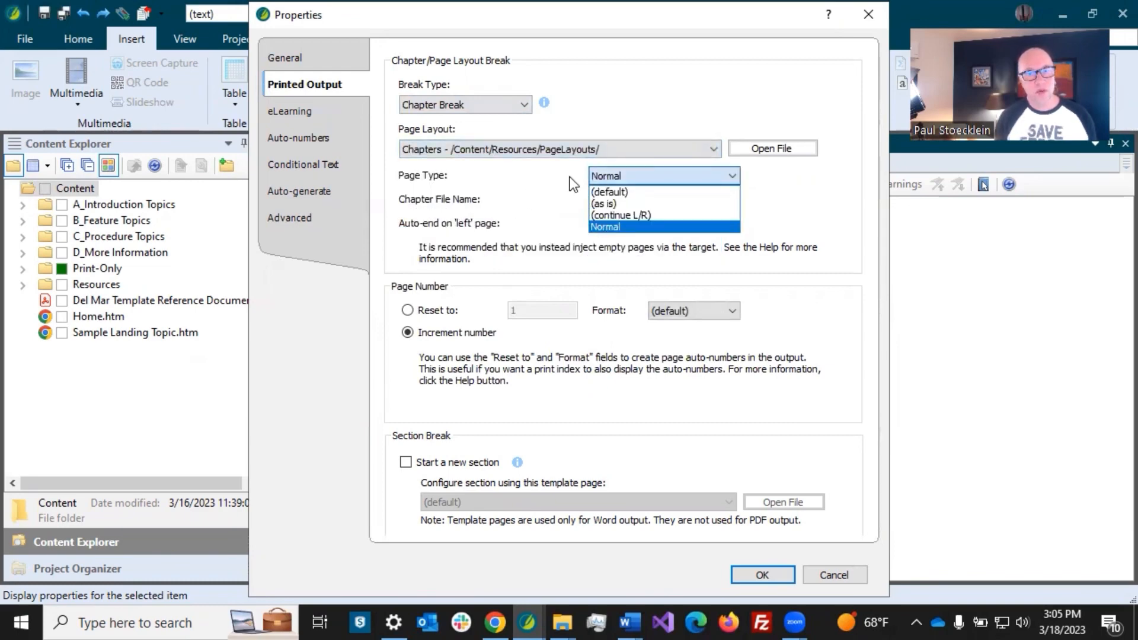
{"action": "left_click", "coordinate": [529, 179]}
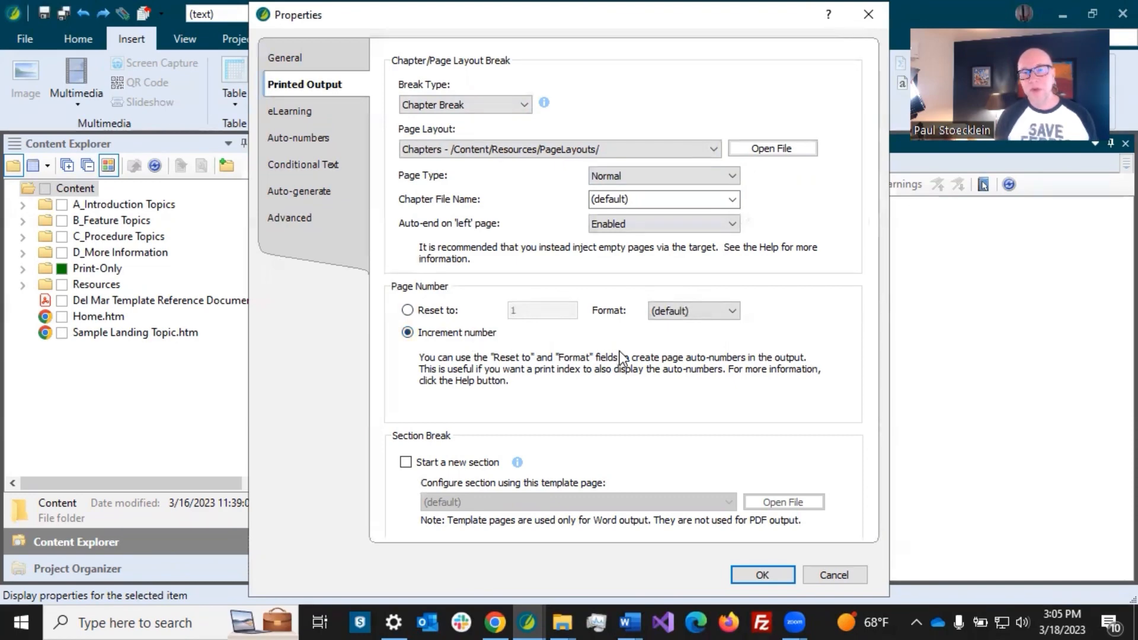
- Set the page number format of the Chapter 1 entry to decimal (1, 2, 3) and apply its properties
{"action": "left_click", "coordinate": [676, 311]}
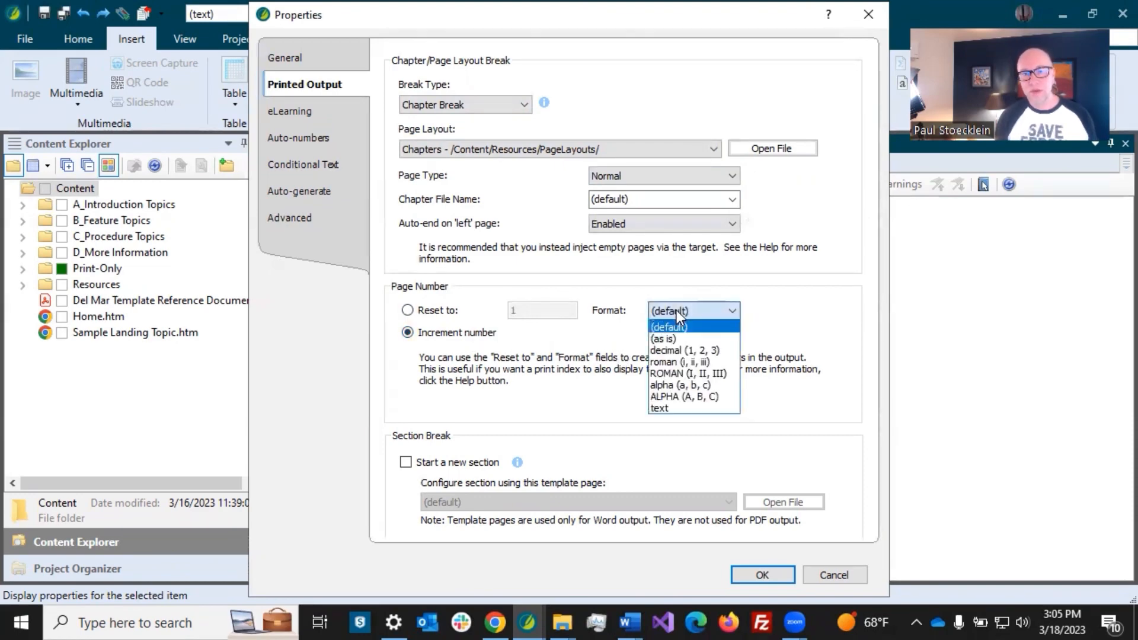
{"action": "left_click", "coordinate": [671, 353]}
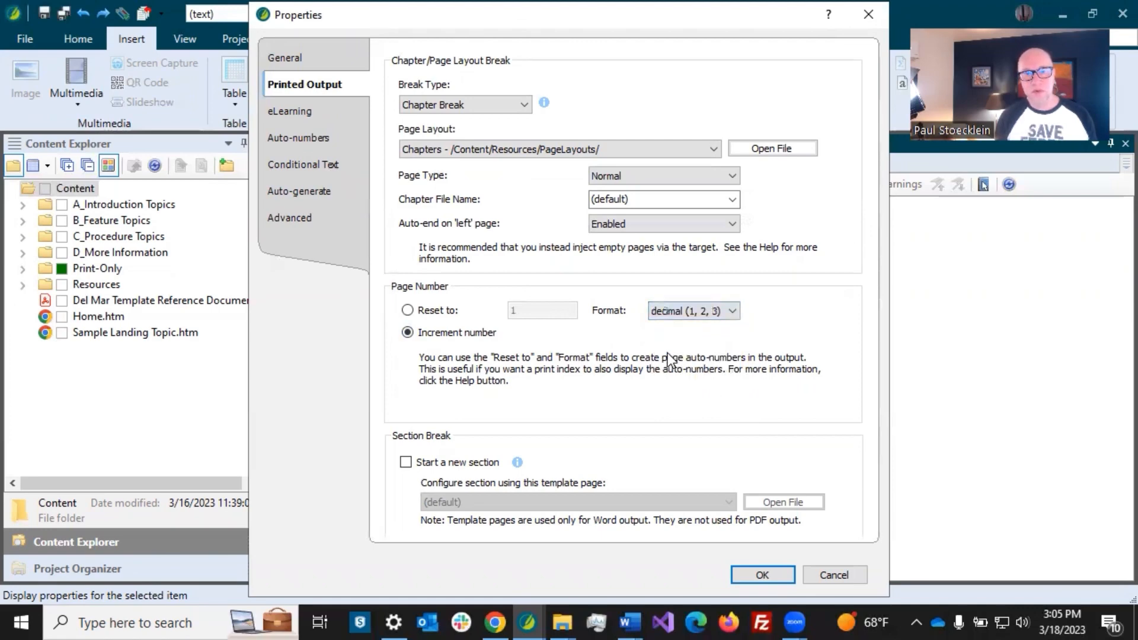
{"action": "left_click", "coordinate": [774, 574]}
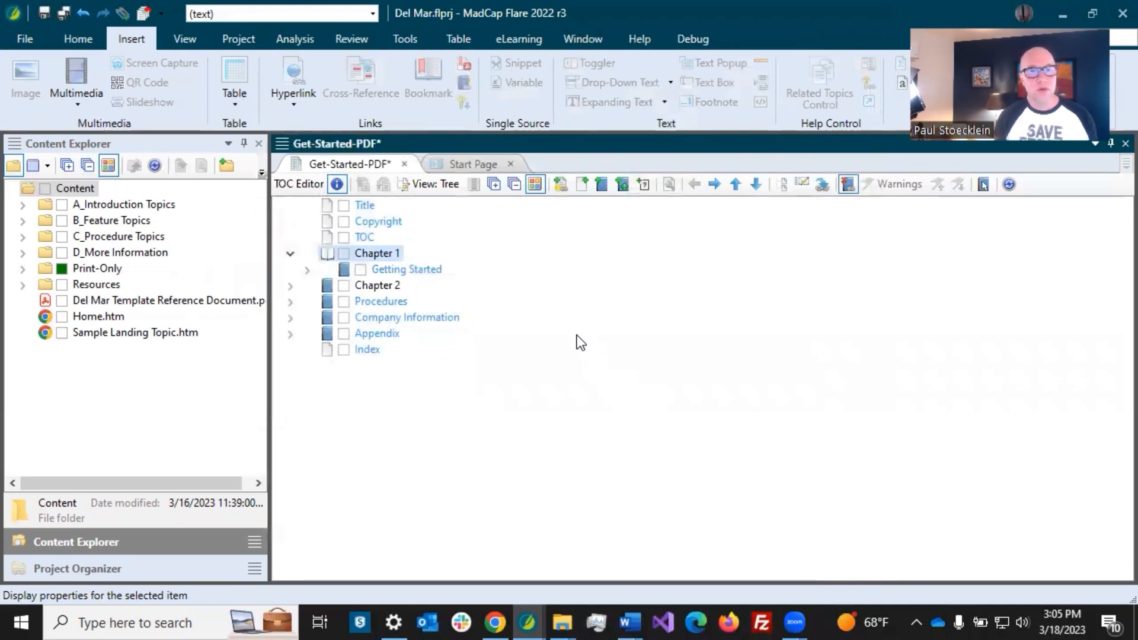
- Give the Chapter 2 entry a Chapter Break with the Chapters page layout and the Normal page type, and save all files
{"action": "left_click", "coordinate": [374, 285]}
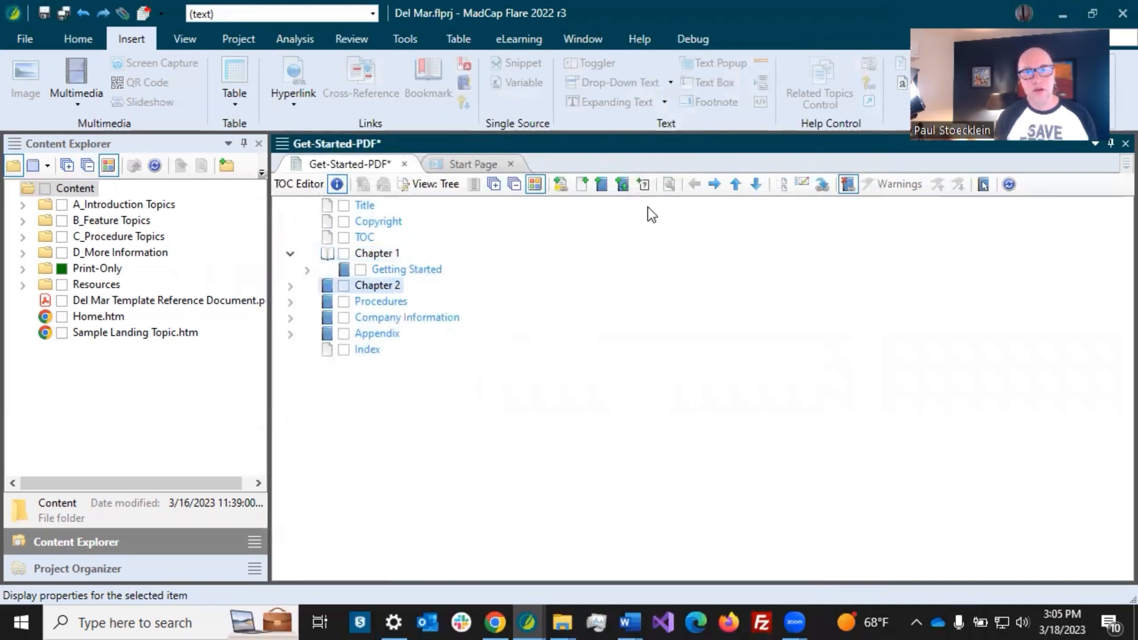
{"action": "left_click", "coordinate": [667, 184]}
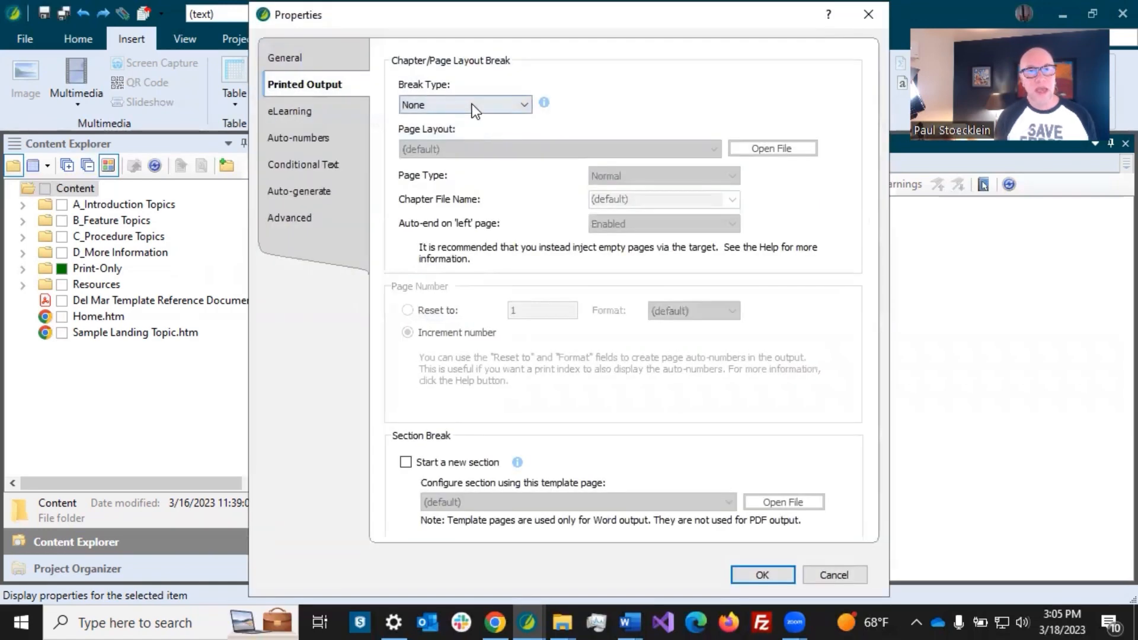
{"action": "left_click", "coordinate": [471, 104]}
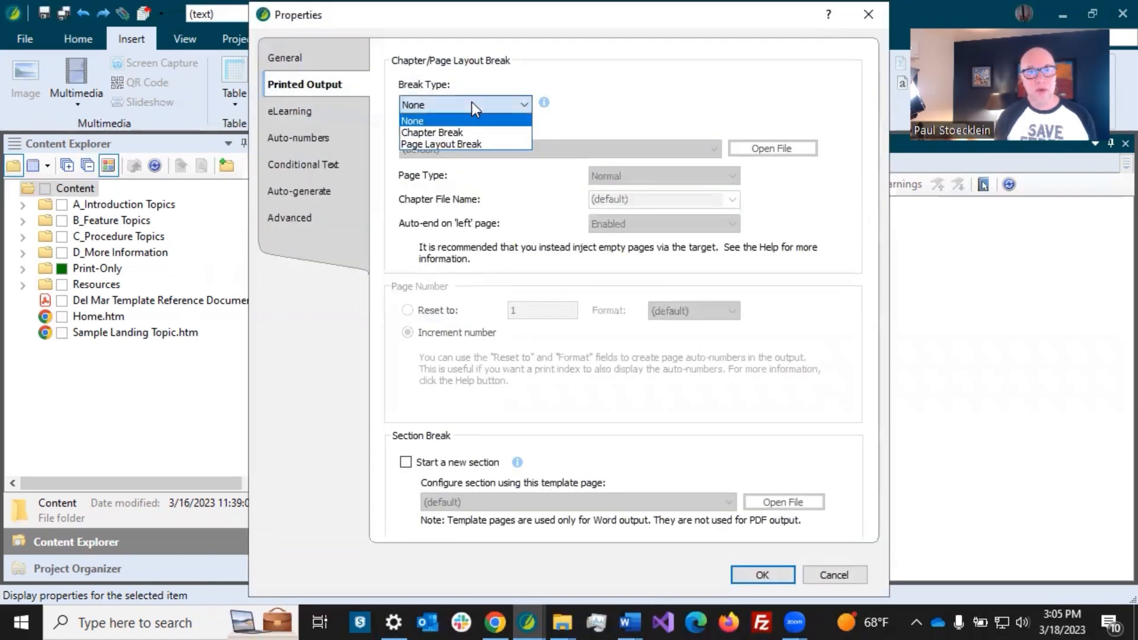
{"action": "left_click", "coordinate": [458, 133]}
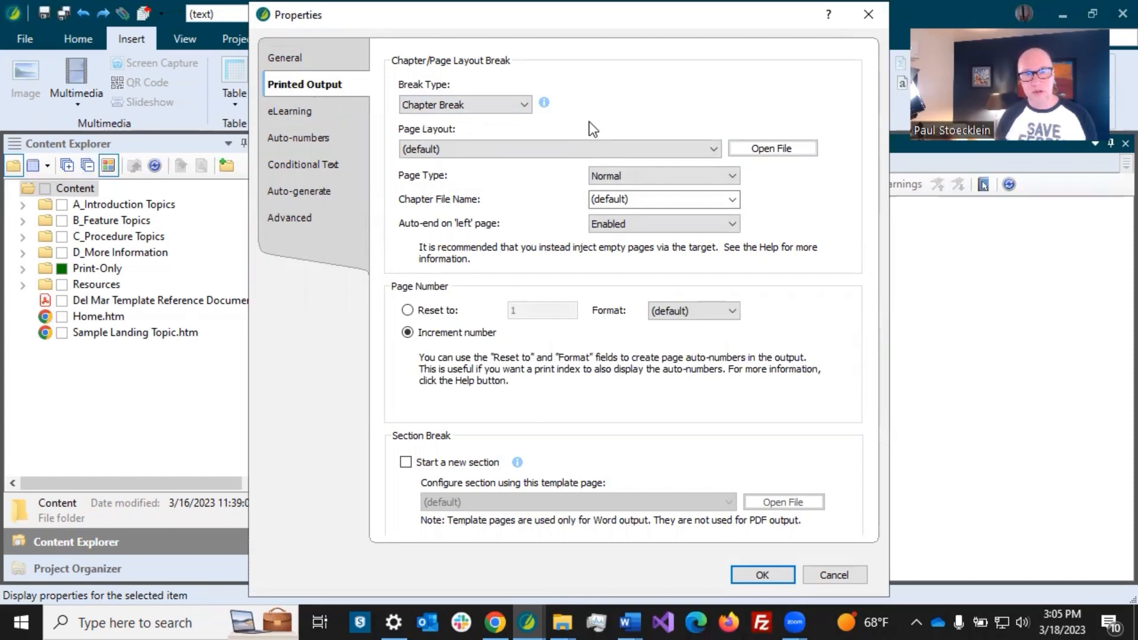
{"action": "left_click", "coordinate": [525, 150]}
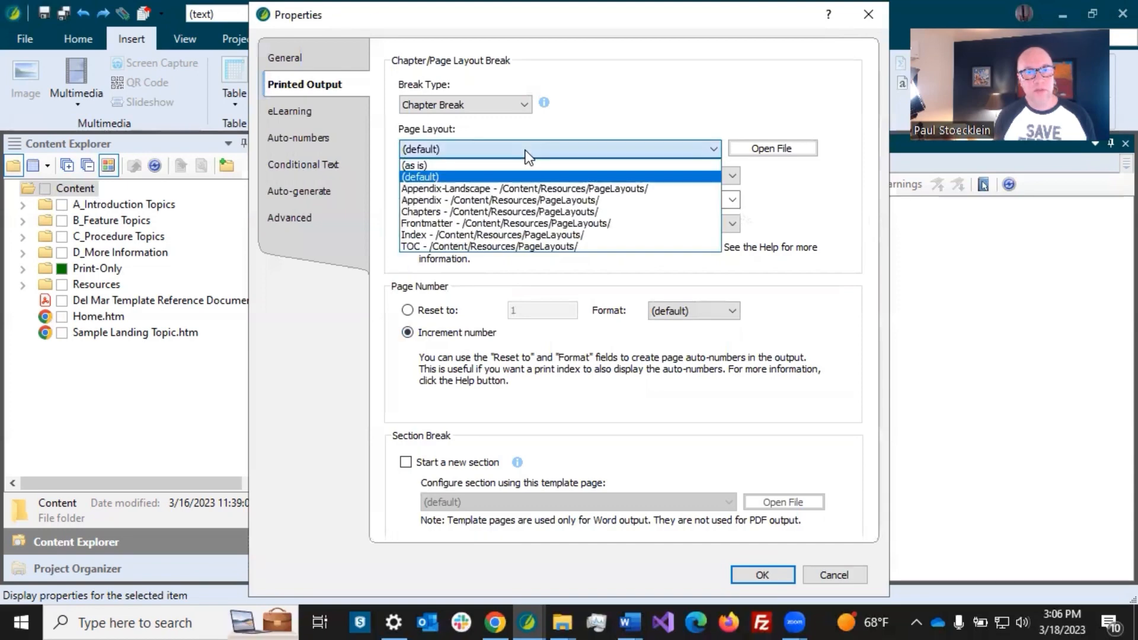
{"action": "left_click", "coordinate": [463, 211]}
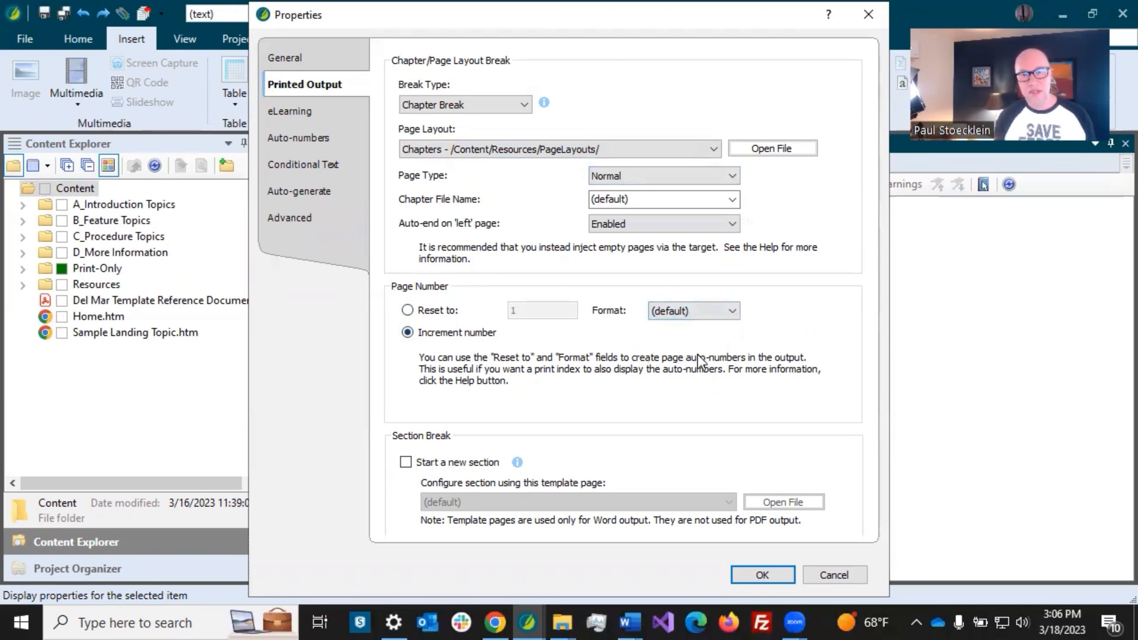
{"action": "left_click", "coordinate": [751, 575]}
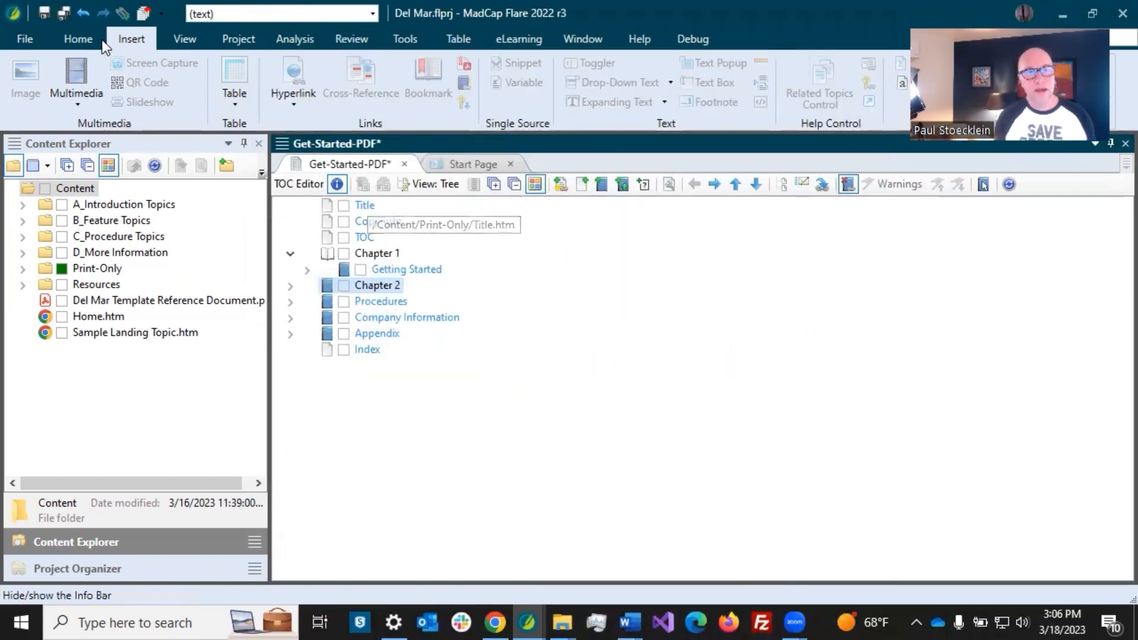
{"action": "left_click", "coordinate": [65, 13]}
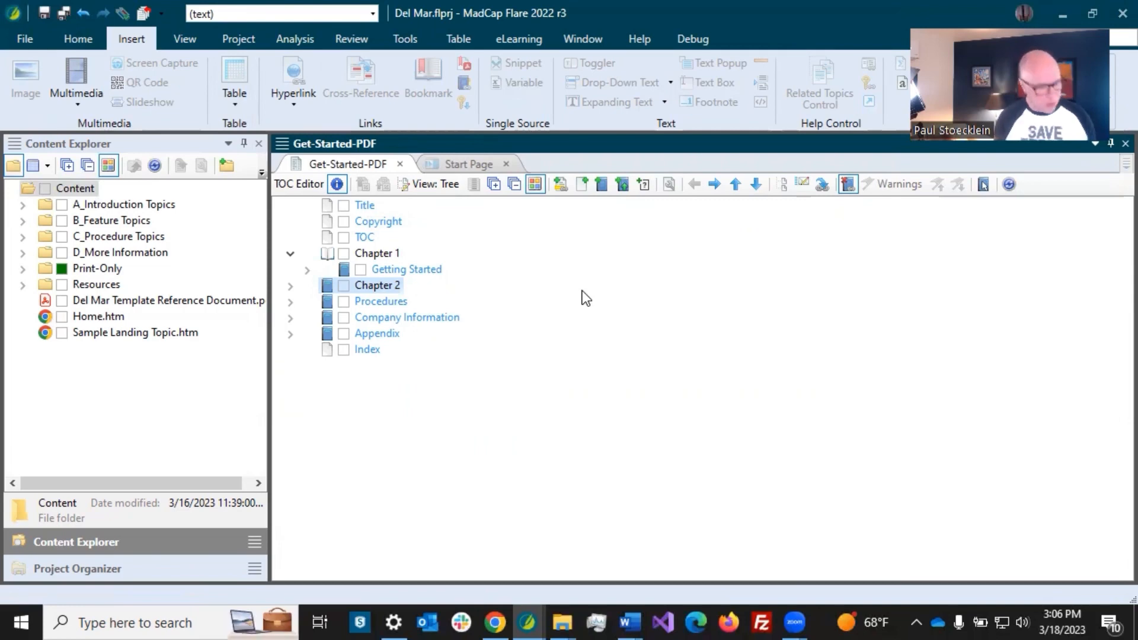
- Duplicate the Chapter 2 entry, move the copy out to the main level below the original, and delete its nested Features book
{"action": "key", "text": "ctrl+v"}
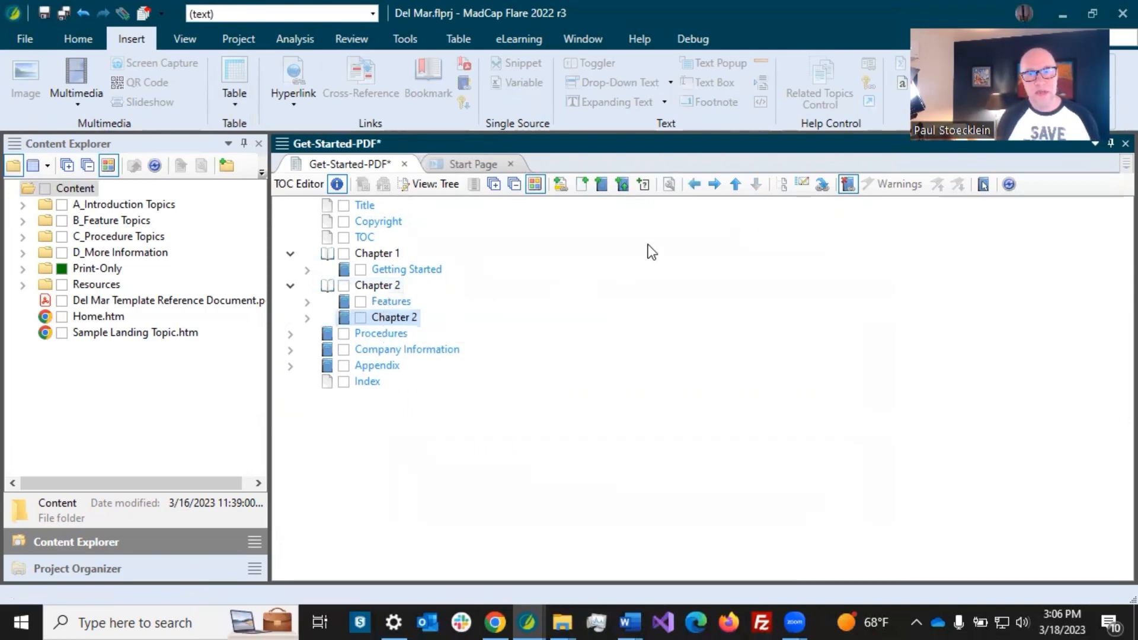
{"action": "left_click", "coordinate": [687, 186]}
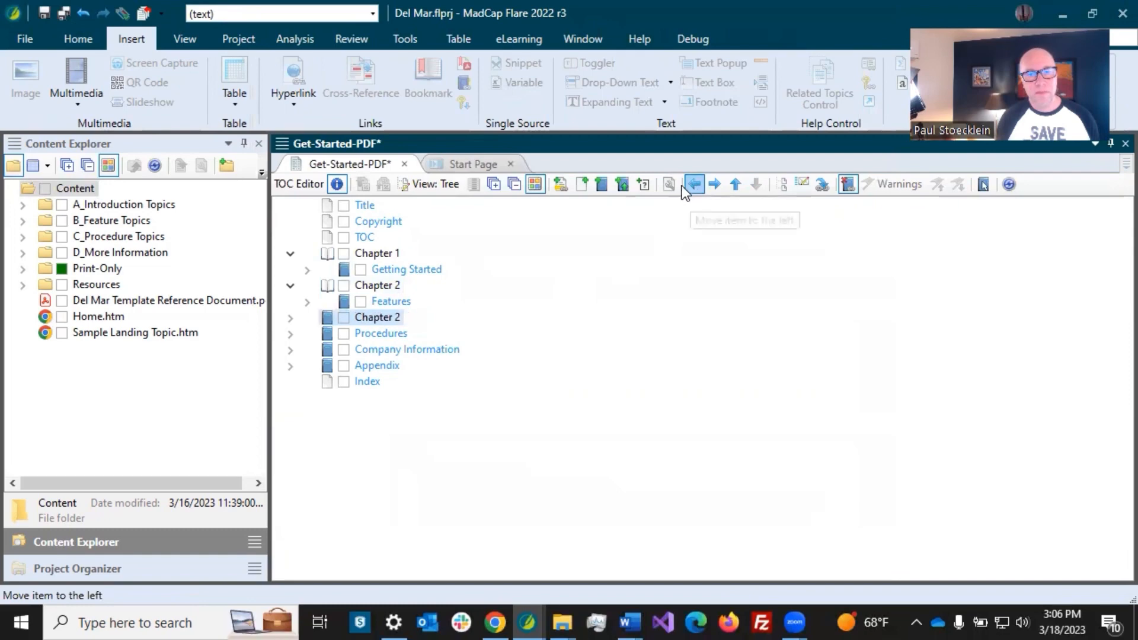
{"action": "left_click", "coordinate": [288, 319]}
{"action": "left_click", "coordinate": [367, 333]}
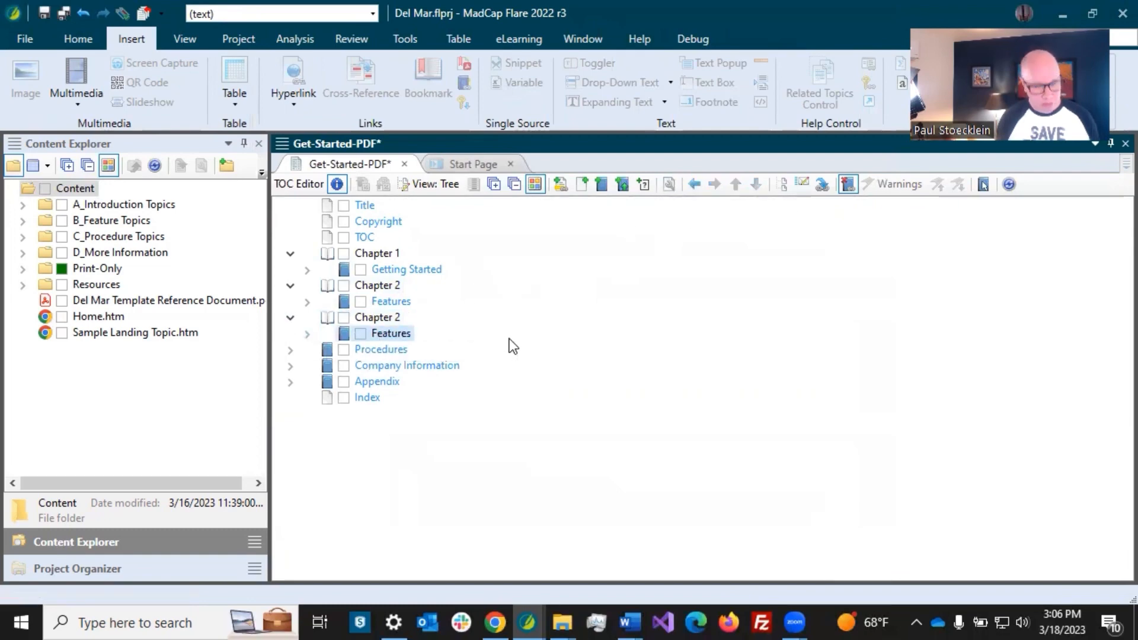
{"action": "key", "text": "Delete"}
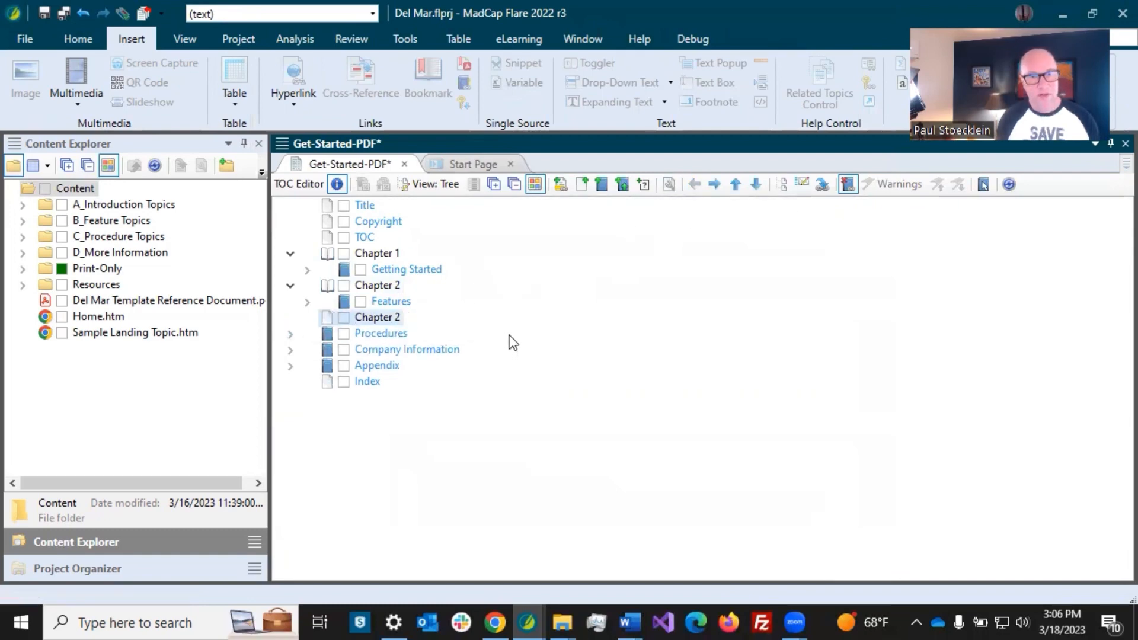
- Rename the duplicated Chapter 2 entry as Chapter 3
{"action": "left_click", "coordinate": [395, 318]}
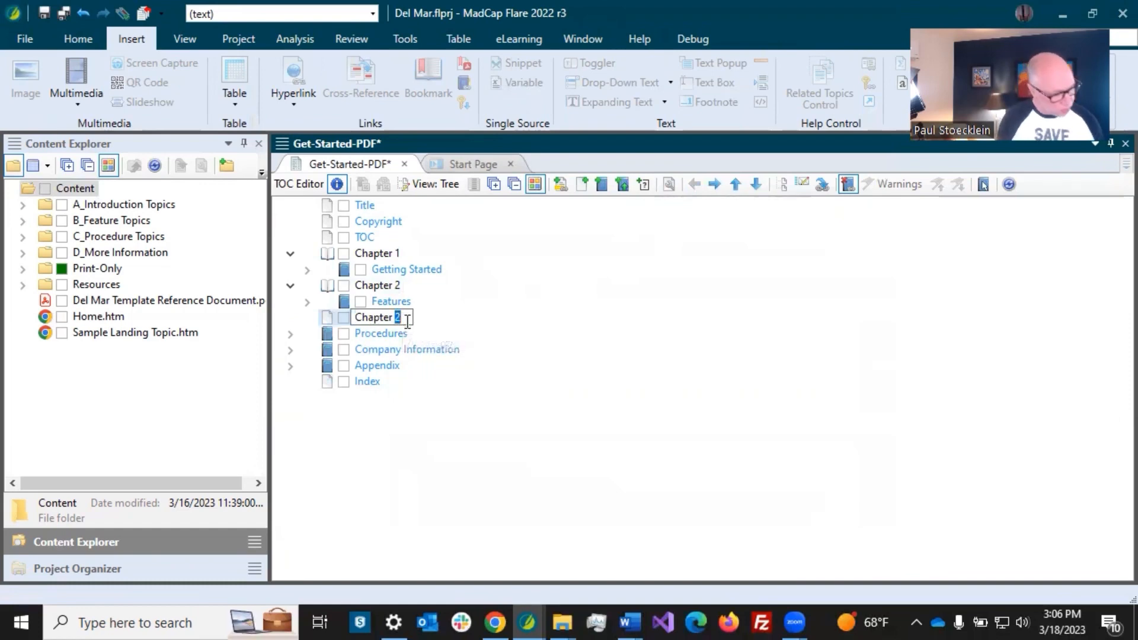
{"action": "type", "text": "3"}
{"action": "key", "text": "Return"}
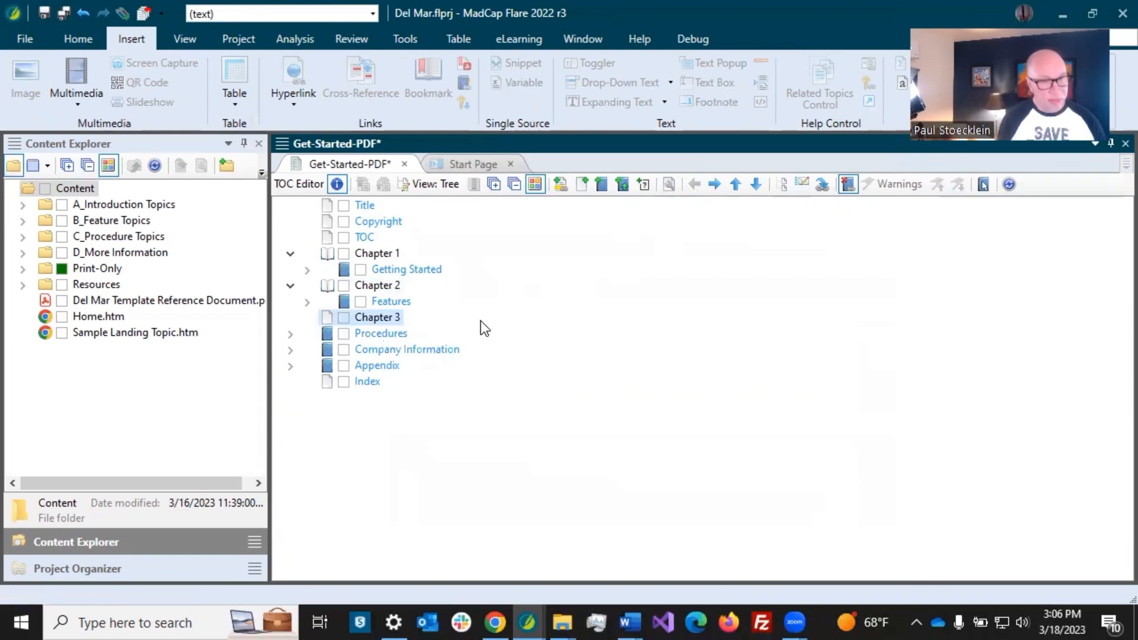
- Paste another copy of the chapter entry, rename it Chapter 4, and move it out to the main level below Chapter 3
{"action": "key", "text": "ctrl+v"}
{"action": "left_click", "coordinate": [417, 335]}
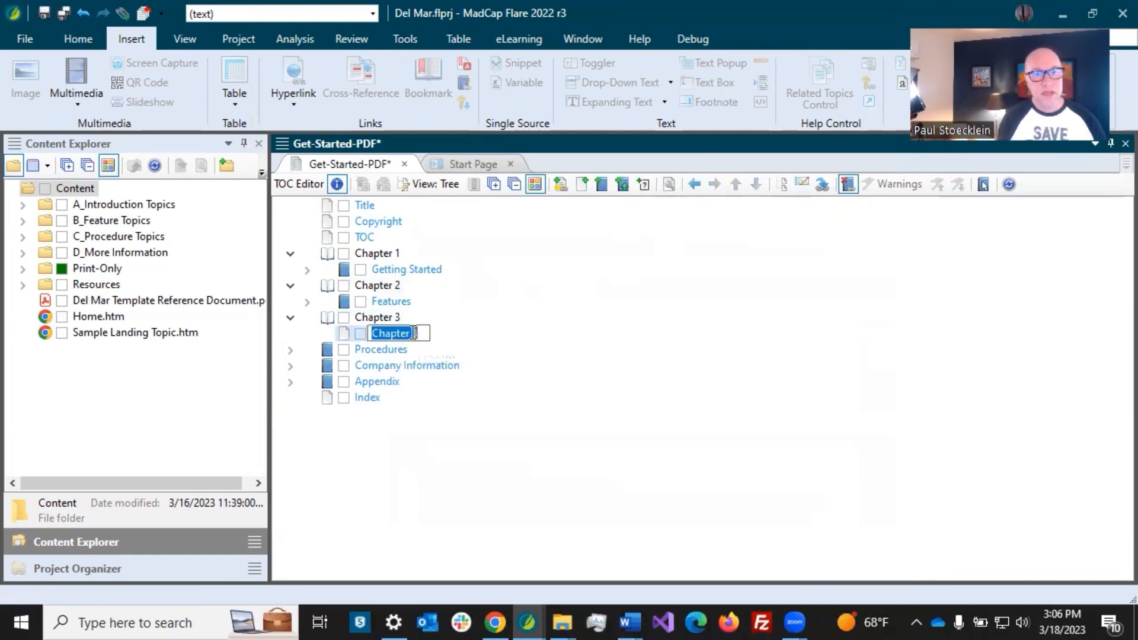
{"action": "type", "text": "4"}
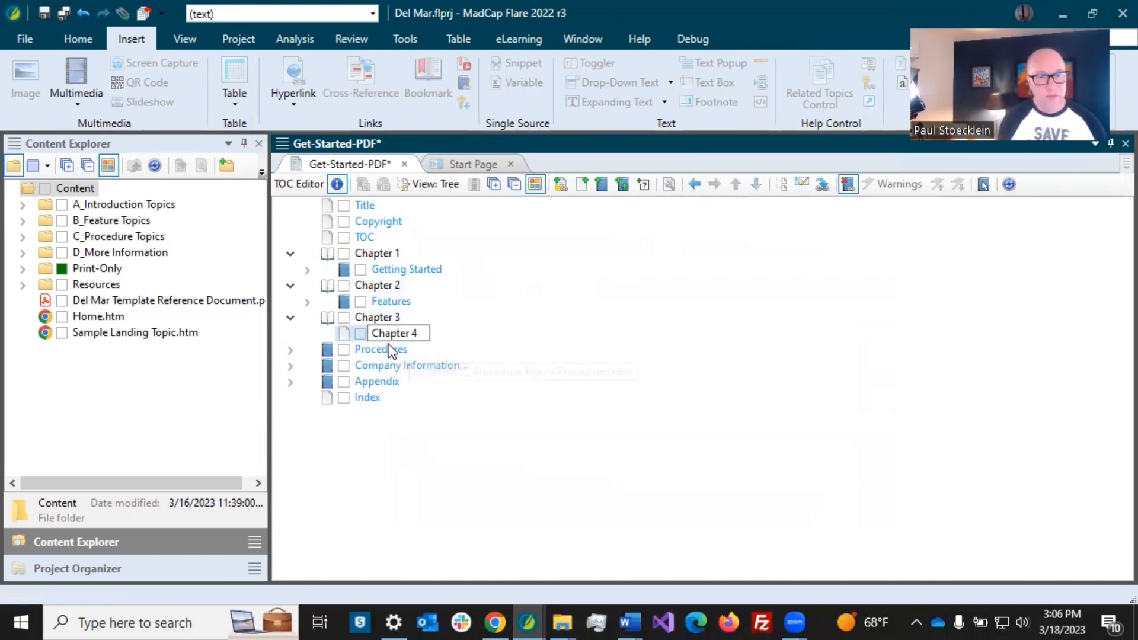
{"action": "key", "text": "Return"}
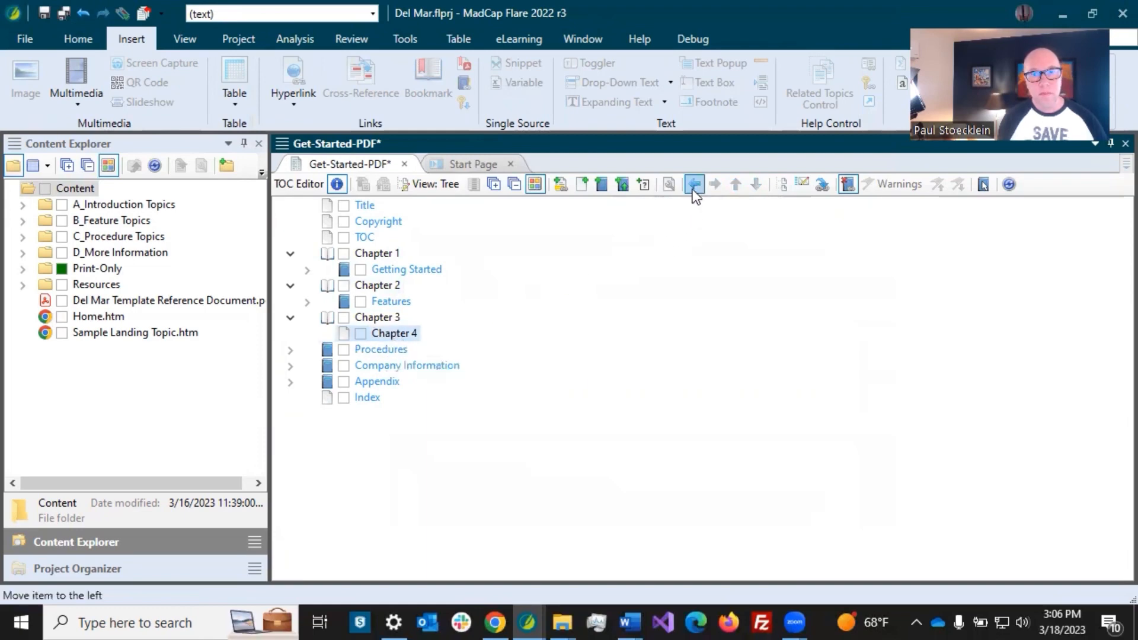
{"action": "left_click", "coordinate": [694, 184]}
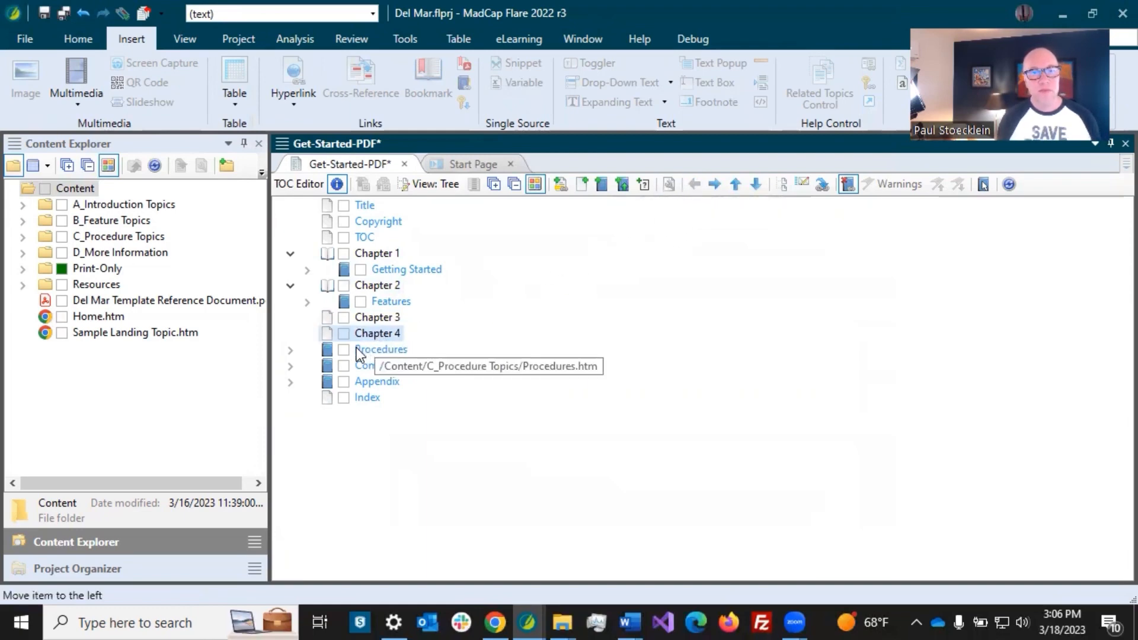
- Move the Procedures book above Chapter 4 and nest it under Chapter 3, and nest the Company Information book under Chapter 4
{"action": "left_click_drag", "start_coordinate": [356, 348], "coordinate": [376, 323]}
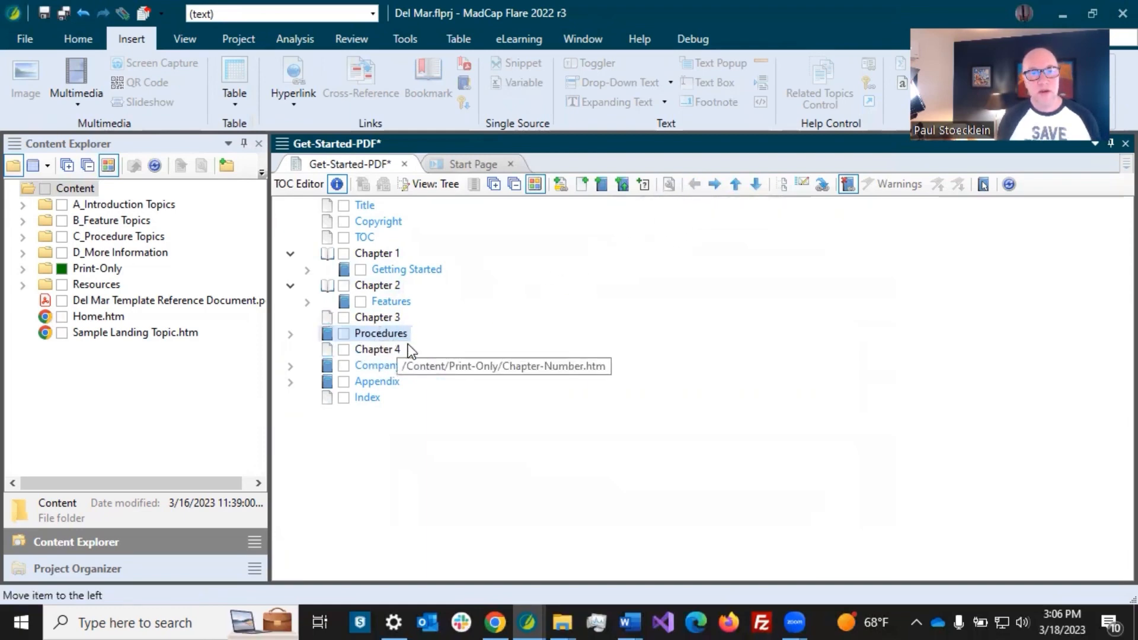
{"action": "left_click", "coordinate": [715, 186]}
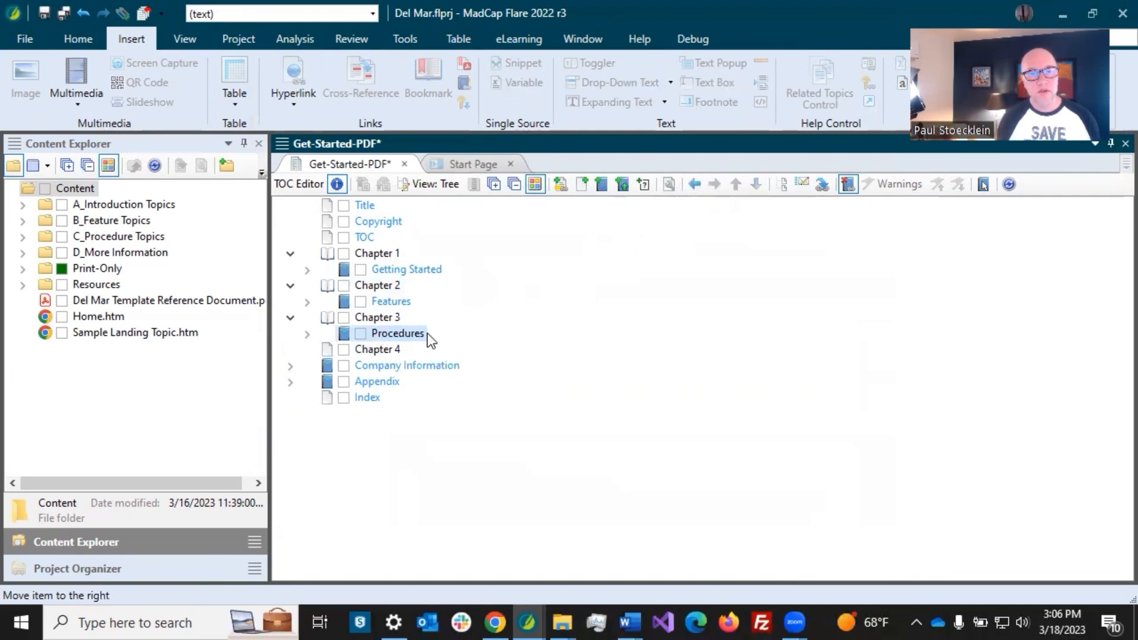
{"action": "left_click", "coordinate": [364, 366]}
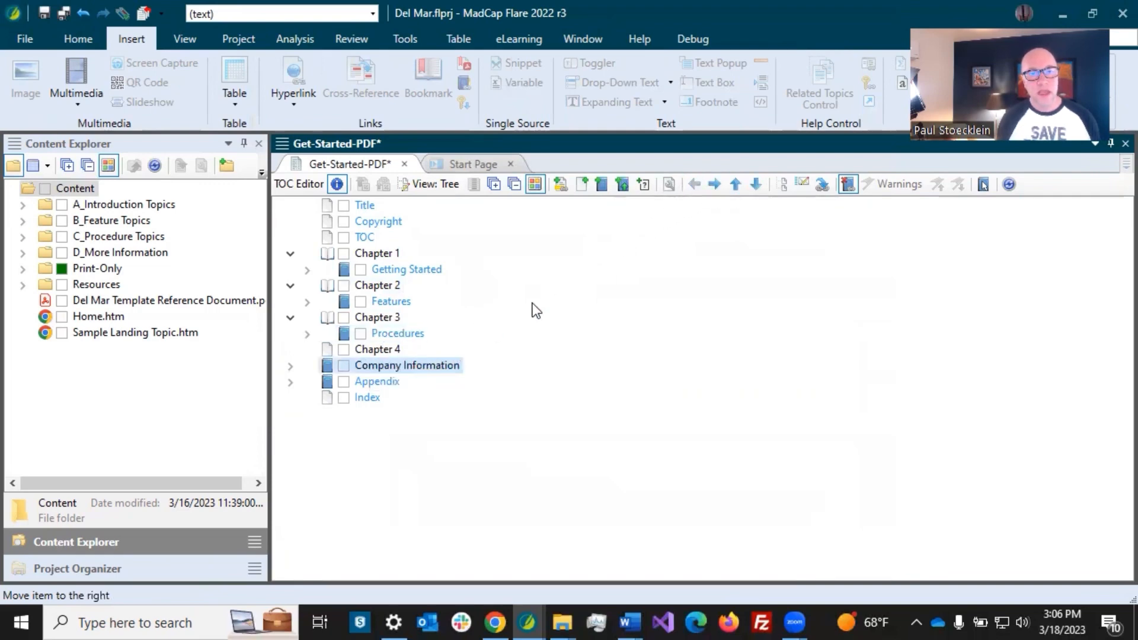
{"action": "left_click", "coordinate": [714, 184]}
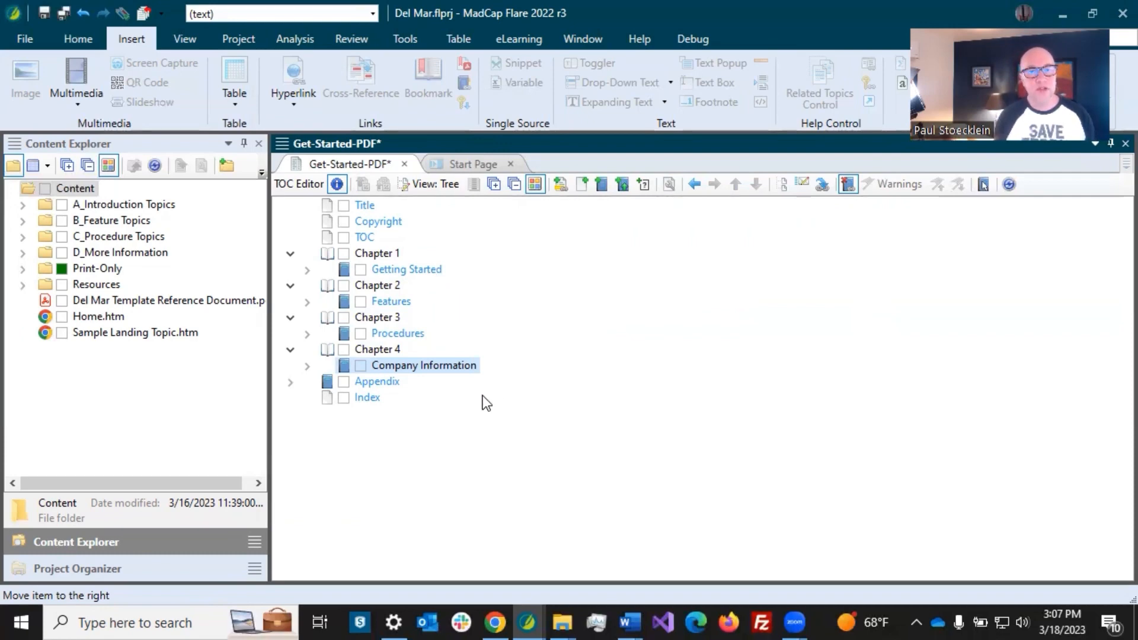
- Expand the Appendix book in the TOC and locate the Big-Freaking-Table topic in the D_More Information folder
{"action": "left_click", "coordinate": [330, 382]}
{"action": "left_click", "coordinate": [289, 382]}
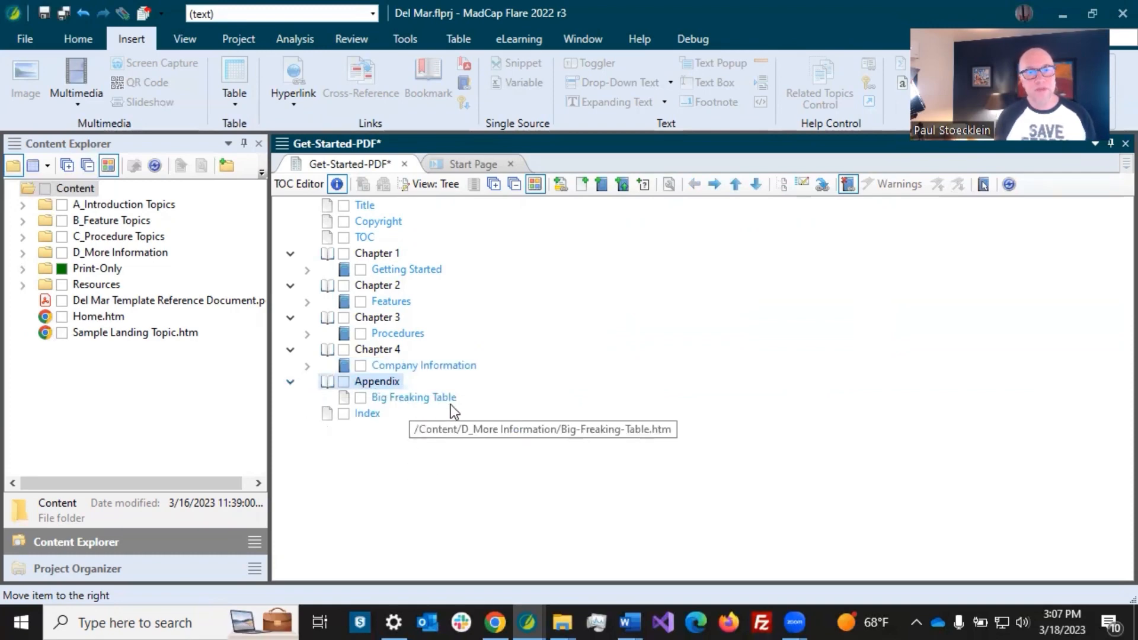
{"action": "left_click", "coordinate": [24, 253]}
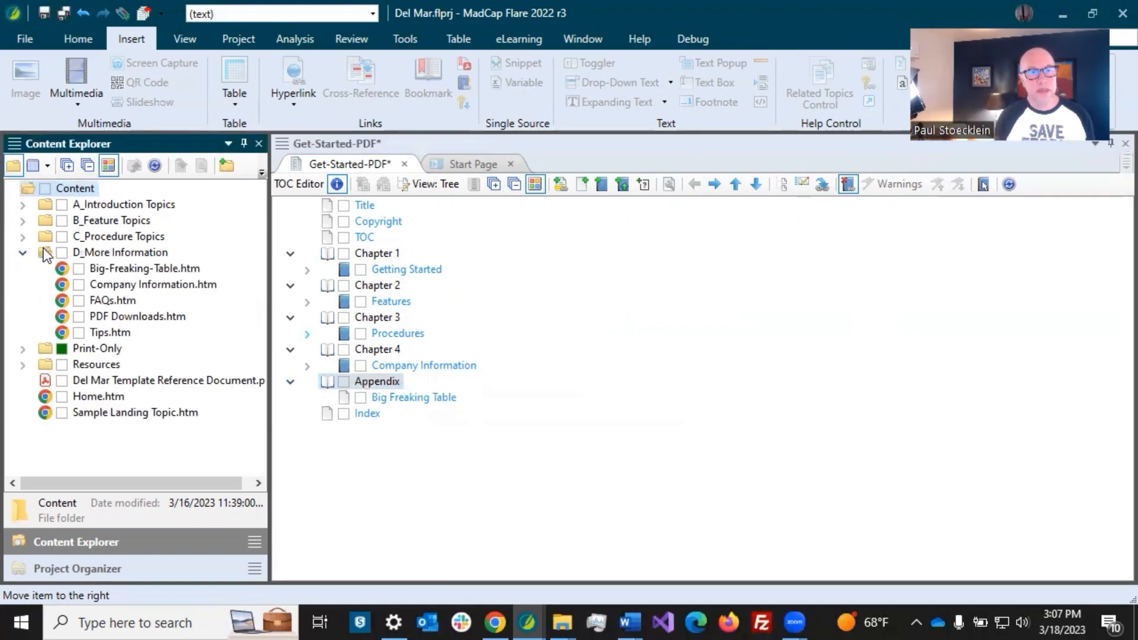
{"action": "left_click", "coordinate": [118, 268]}
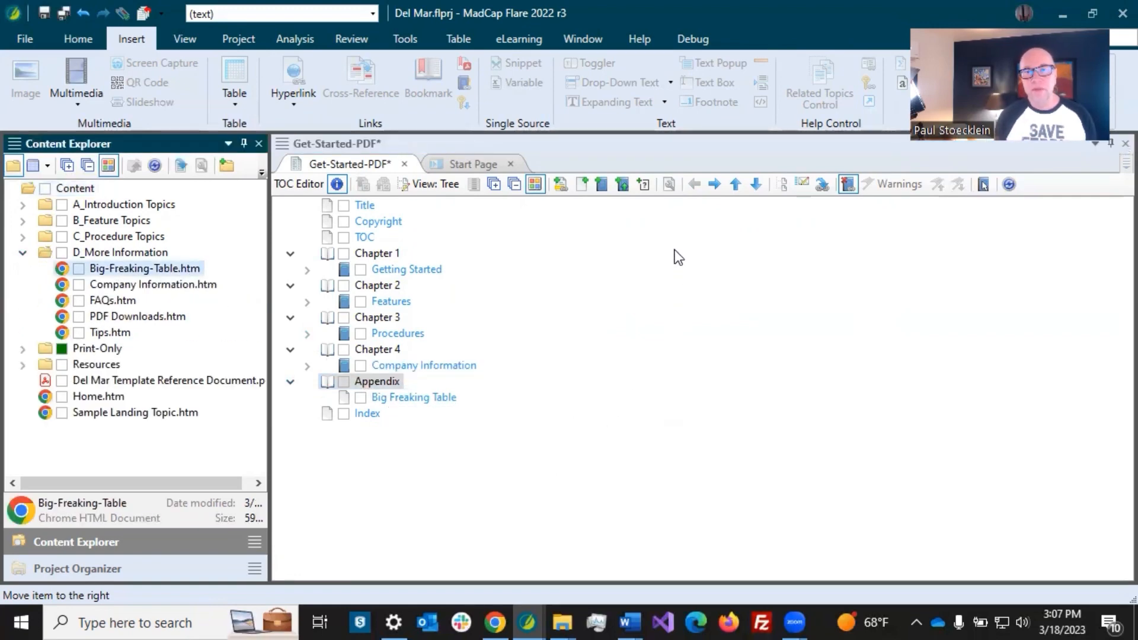
- Give the Appendix entry a Page Layout Break with the Appendix page layout, and save all files
{"action": "left_click", "coordinate": [667, 183]}
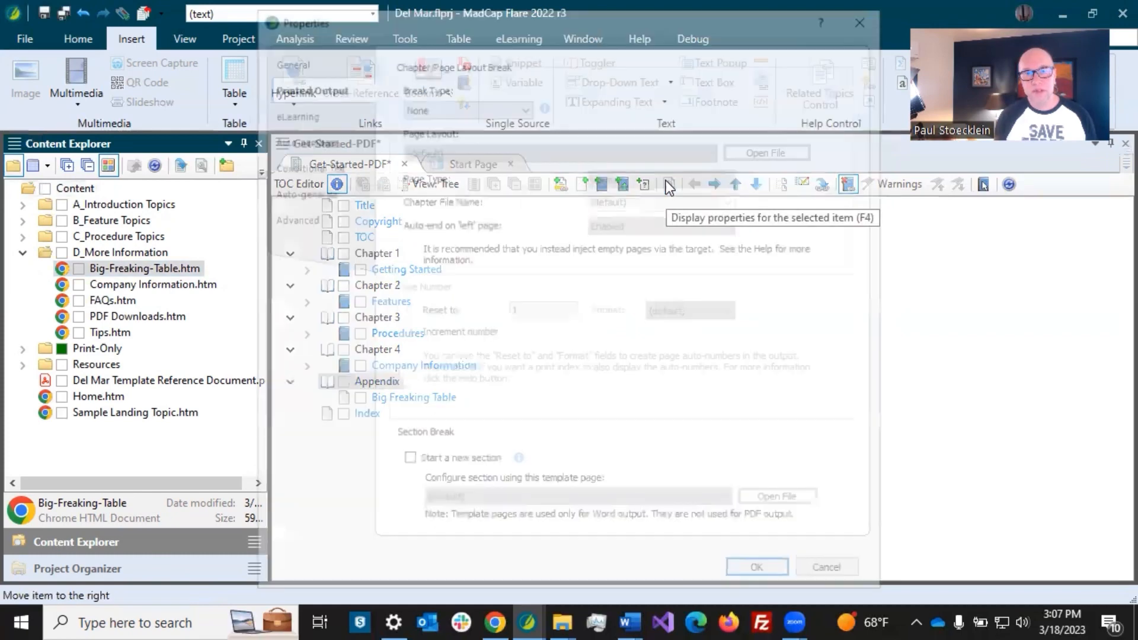
{"action": "left_click", "coordinate": [454, 105]}
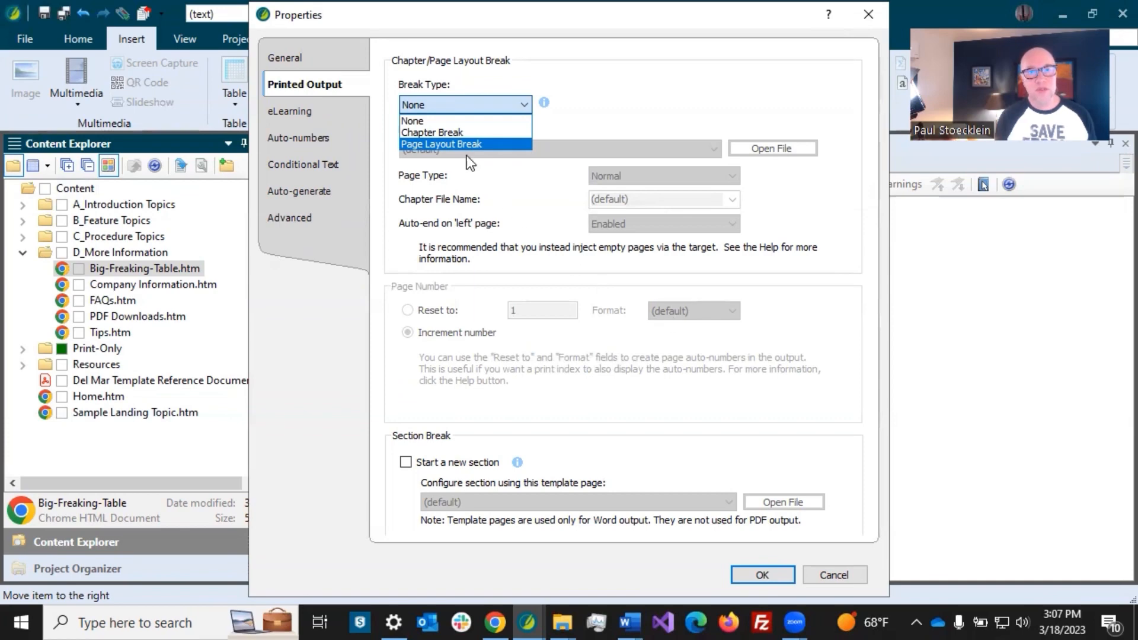
{"action": "left_click", "coordinate": [453, 143]}
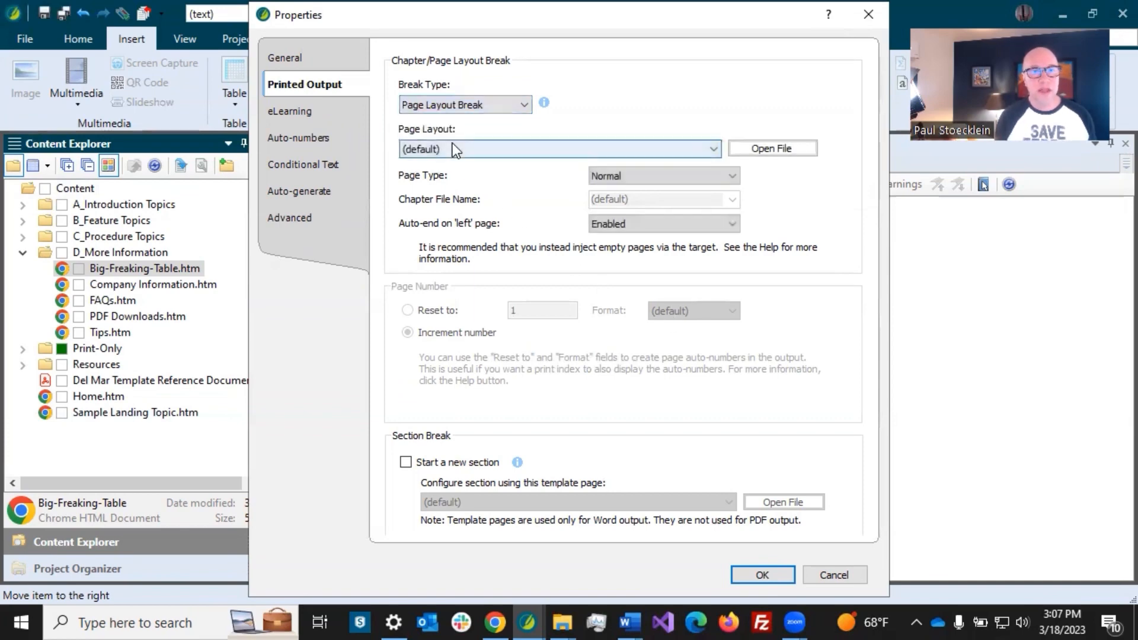
{"action": "left_click", "coordinate": [453, 146]}
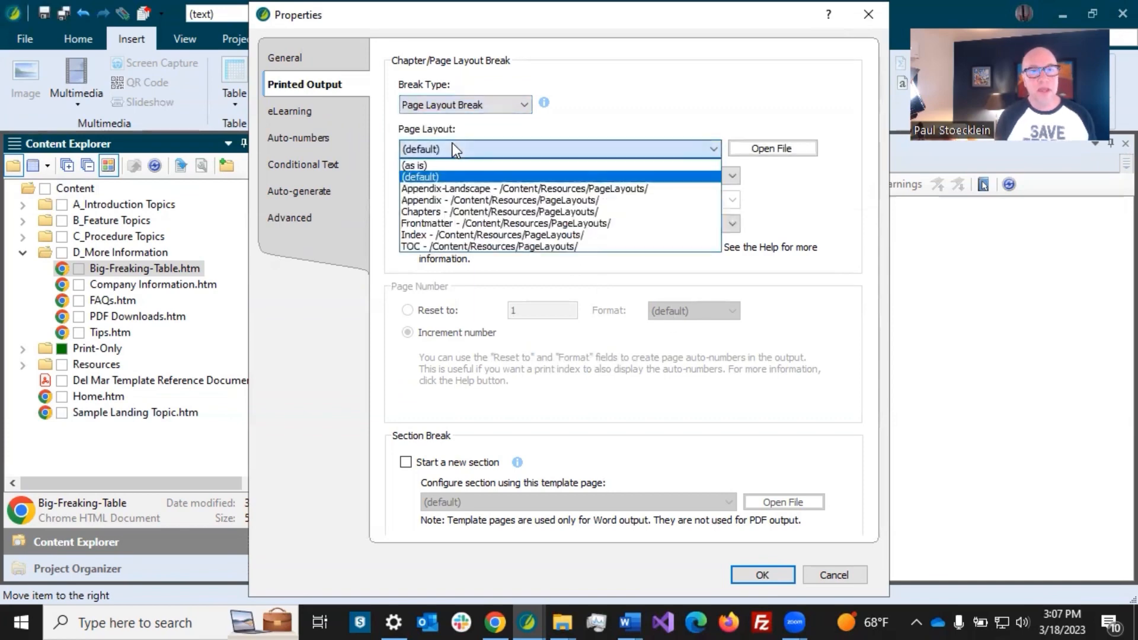
{"action": "left_click", "coordinate": [449, 199]}
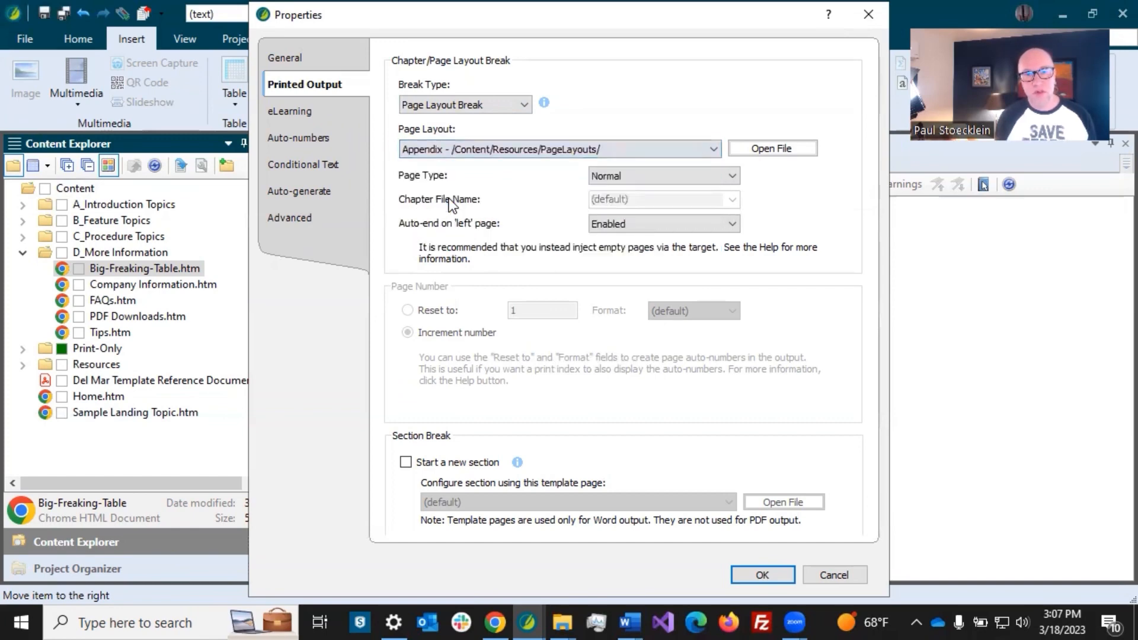
{"action": "left_click", "coordinate": [762, 575]}
{"action": "left_click", "coordinate": [61, 13]}
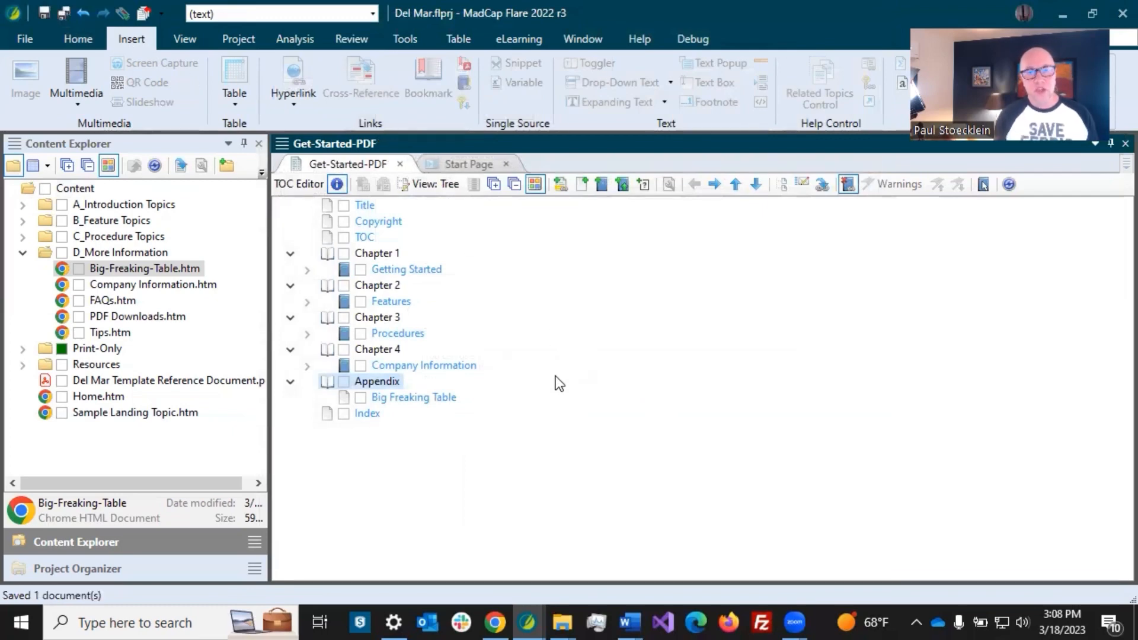
- Open the Big-Freaking-Table topic and examine its heading, the introductory paragraphs and the table that follows them
{"action": "left_click", "coordinate": [432, 401]}
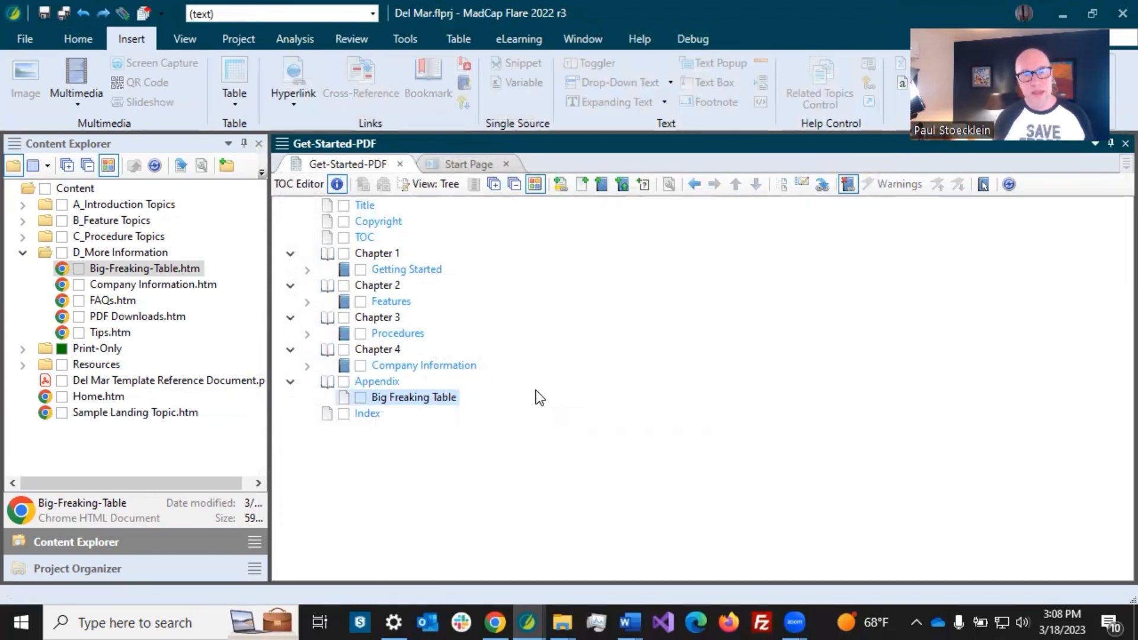
{"action": "left_click", "coordinate": [159, 264]}
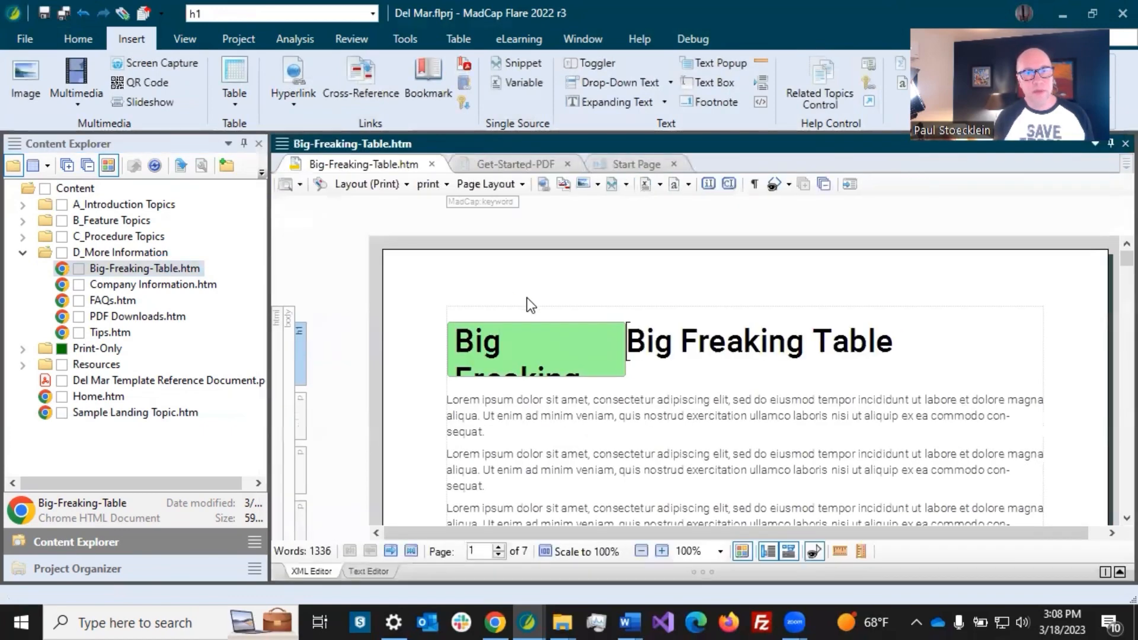
{"action": "left_click", "coordinate": [655, 349]}
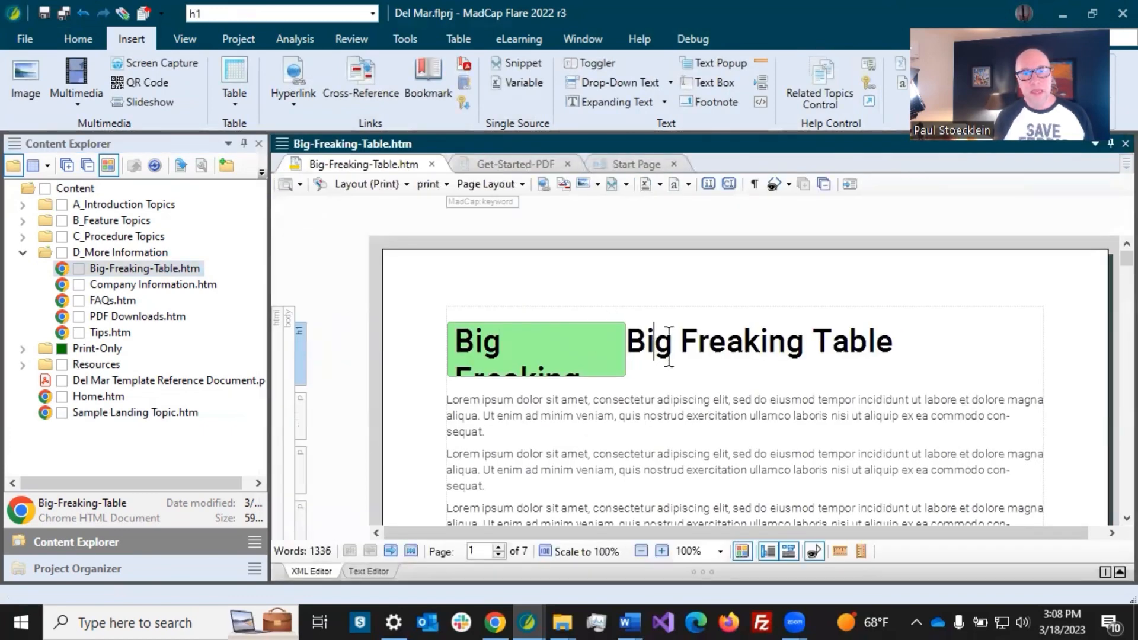
{"action": "left_click", "coordinate": [564, 417]}
{"action": "scroll", "coordinate": [597, 405], "scroll_direction": "down", "scroll_amount": 3}
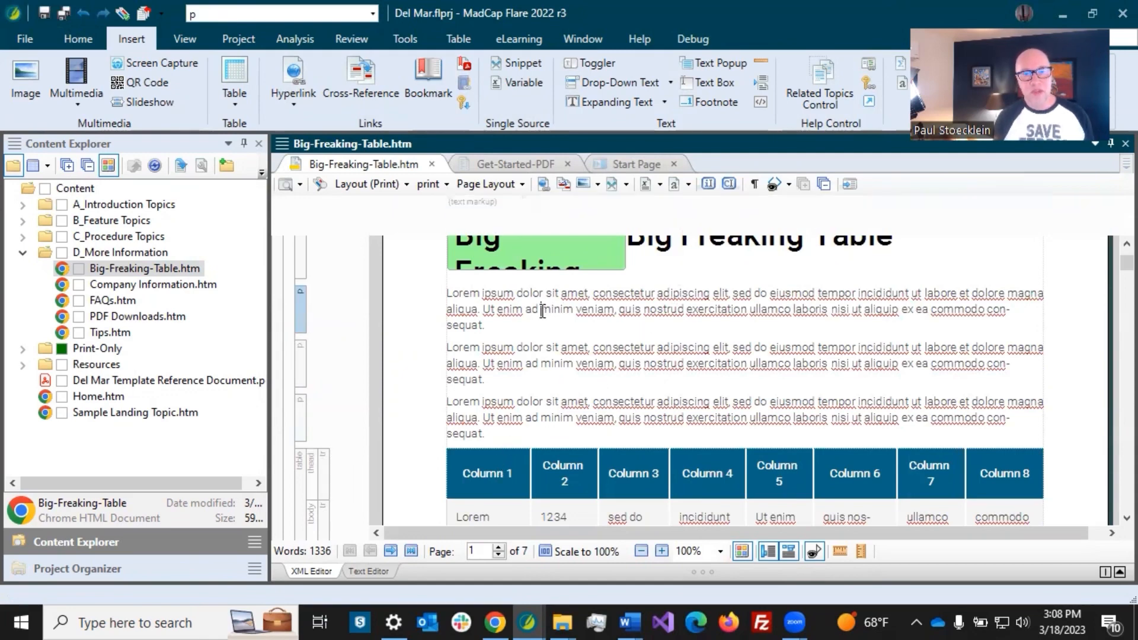
{"action": "scroll", "coordinate": [623, 332], "scroll_direction": "up", "scroll_amount": 3}
{"action": "mouse_move", "coordinate": [629, 343]}
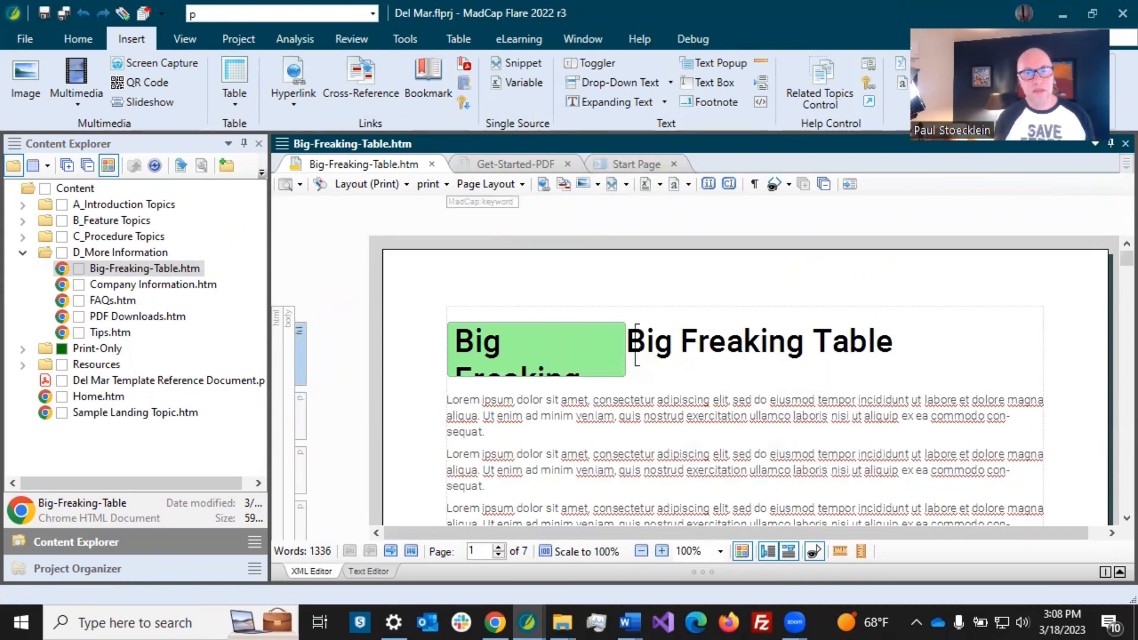
{"action": "left_click_drag", "start_coordinate": [626, 343], "coordinate": [584, 345]}
{"action": "scroll", "coordinate": [648, 383], "scroll_direction": "down", "scroll_amount": 2}
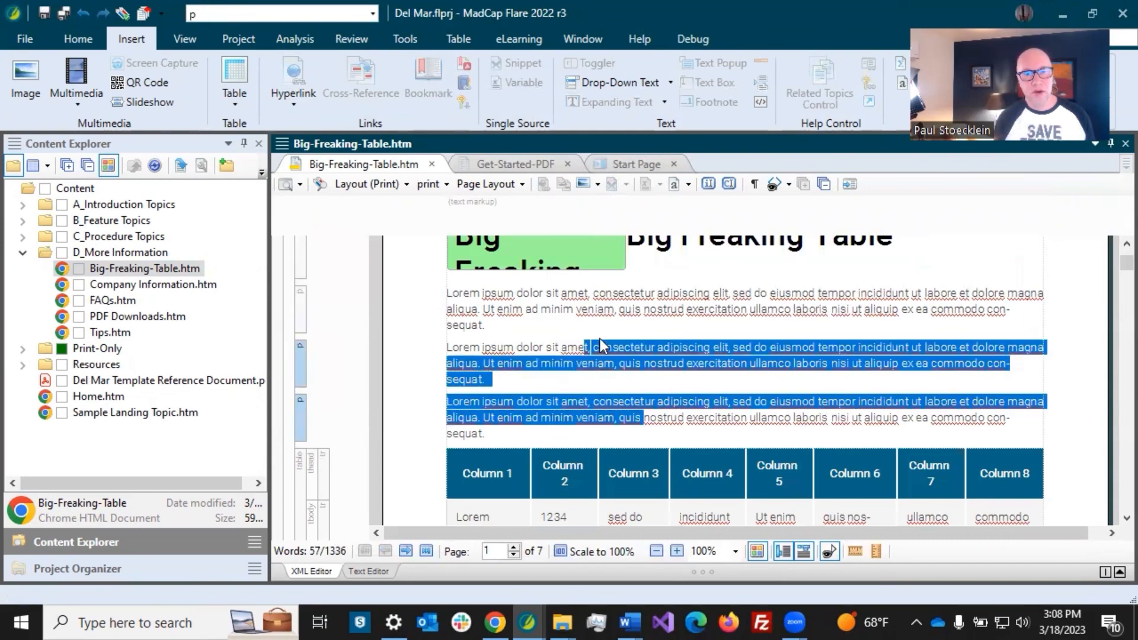
{"action": "left_click", "coordinate": [599, 344]}
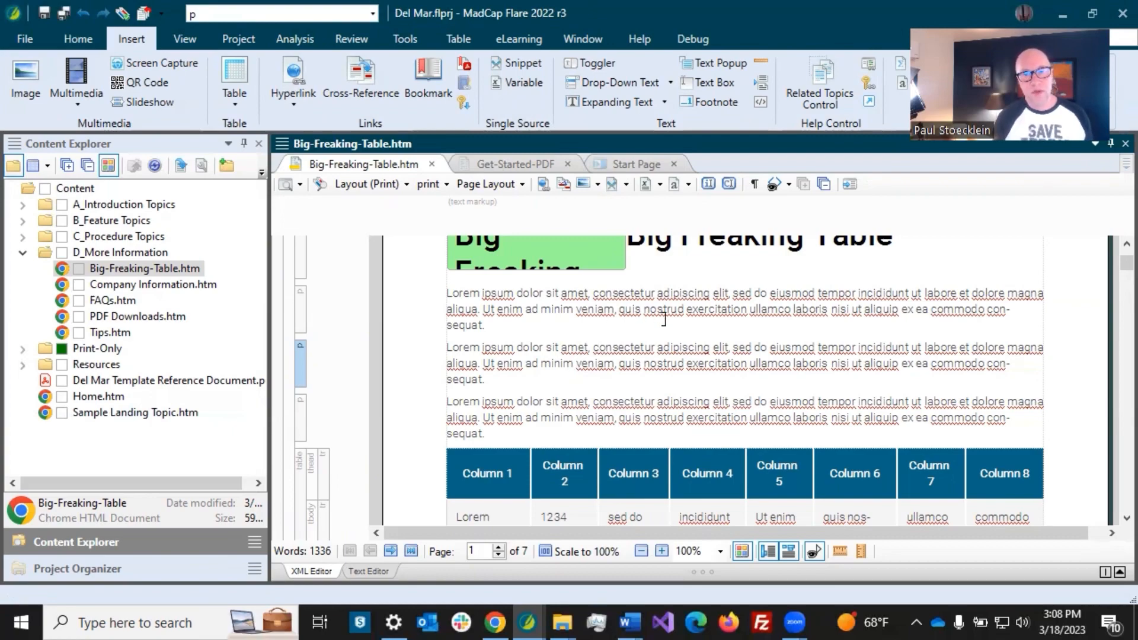
{"action": "scroll", "coordinate": [638, 314], "scroll_direction": "up", "scroll_amount": 3}
{"action": "left_click", "coordinate": [634, 344]}
{"action": "scroll", "coordinate": [637, 350], "scroll_direction": "down", "scroll_amount": 2}
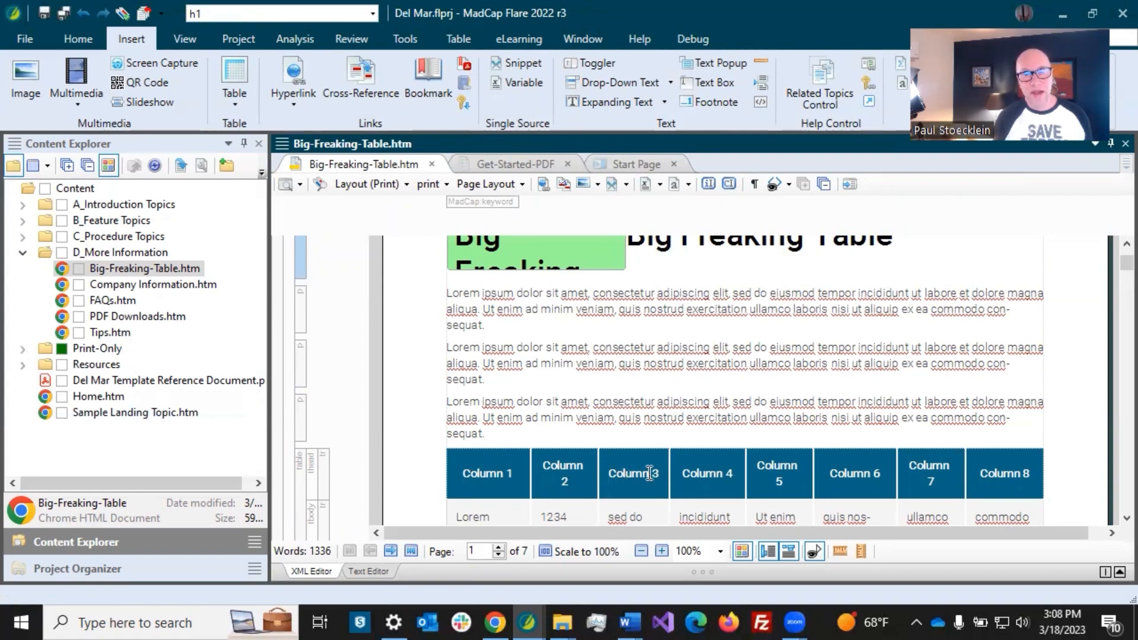
{"action": "left_click", "coordinate": [554, 423]}
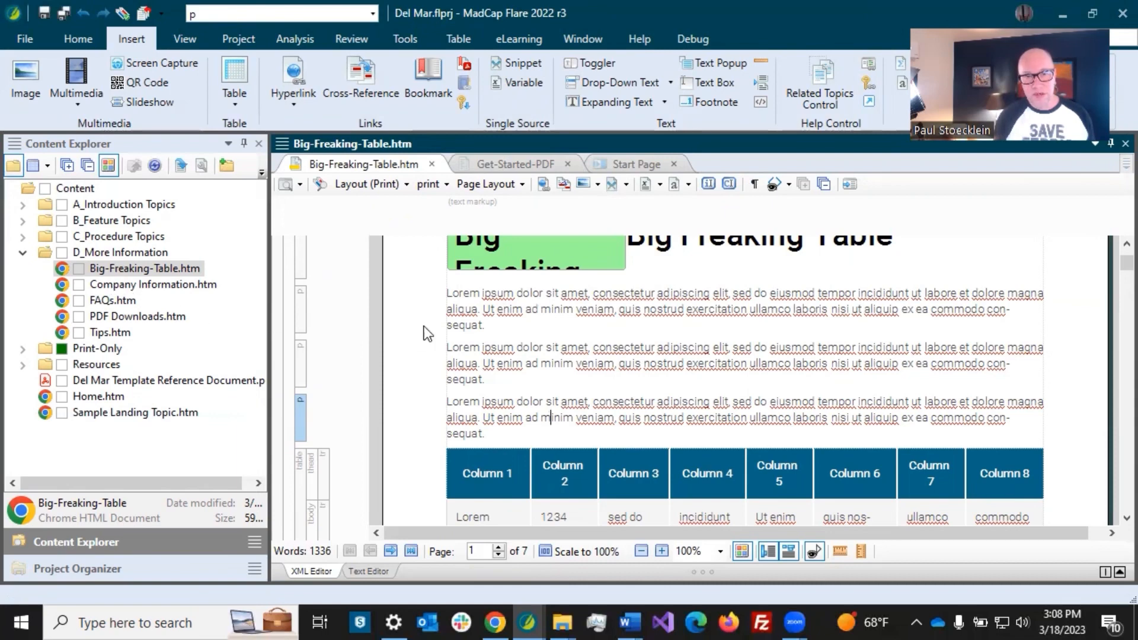
{"action": "left_click", "coordinate": [468, 293]}
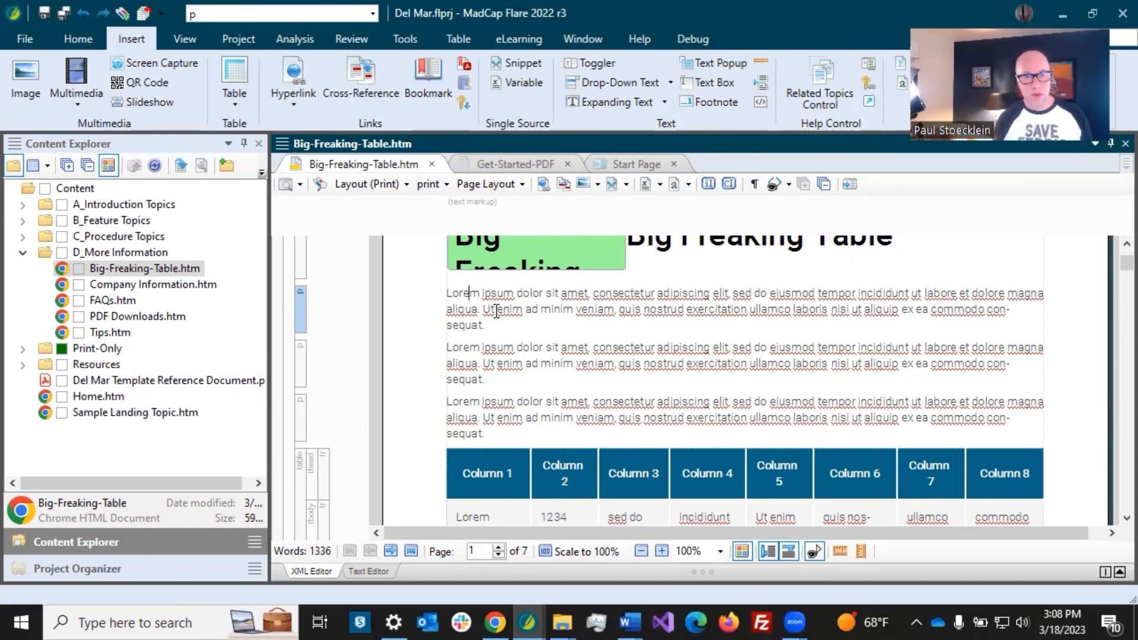
{"action": "scroll", "coordinate": [496, 311], "scroll_direction": "up", "scroll_amount": 3}
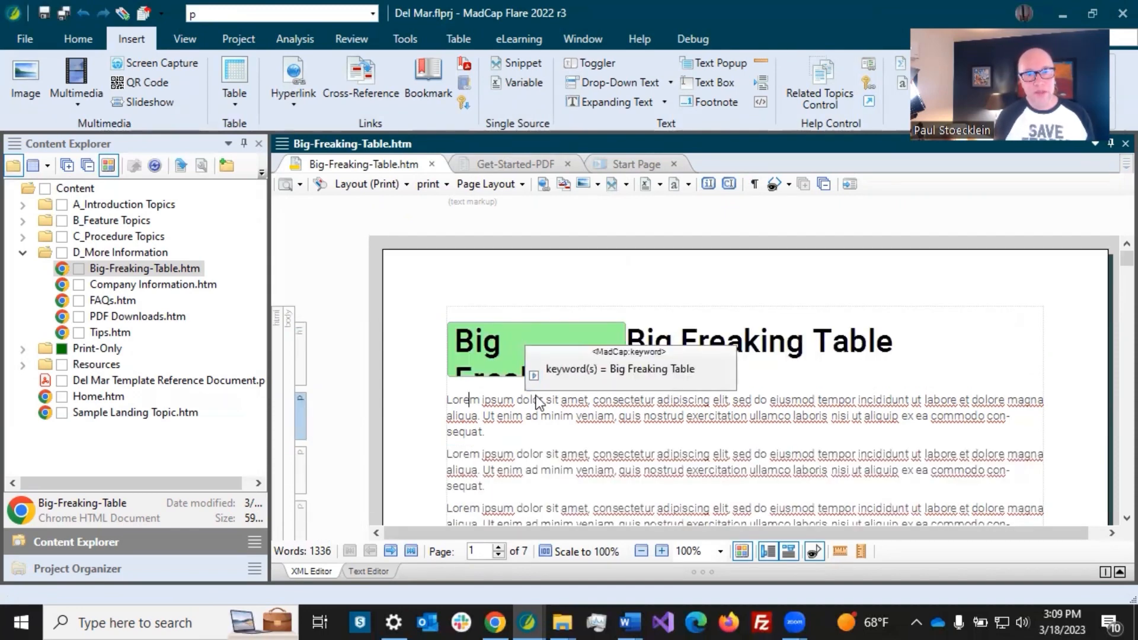
{"action": "scroll", "coordinate": [528, 409], "scroll_direction": "down", "scroll_amount": 3}
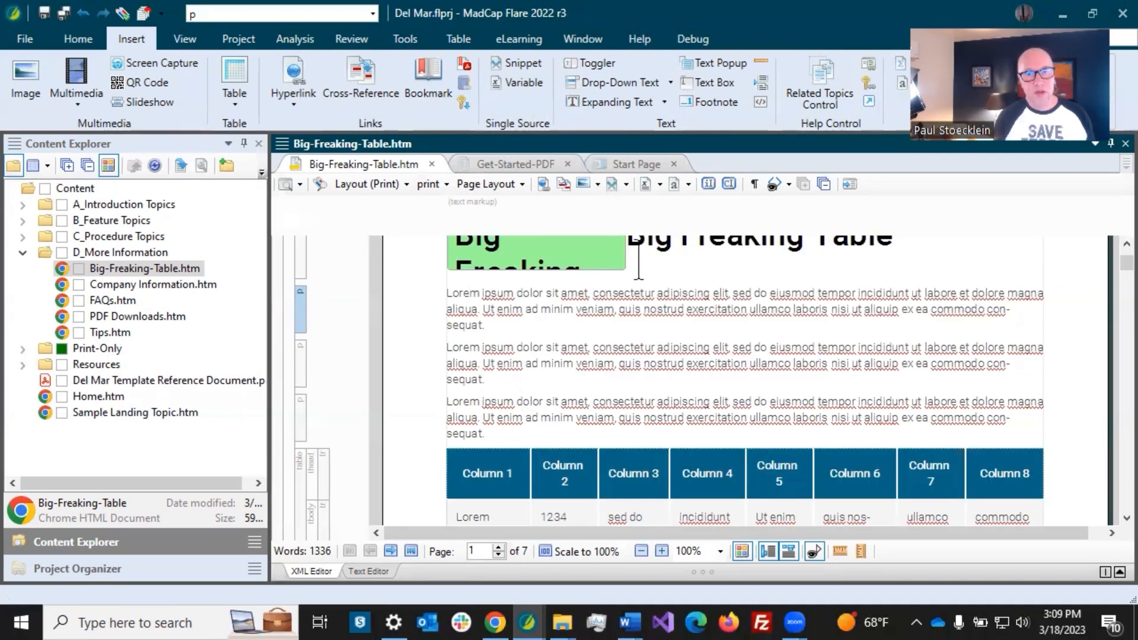
{"action": "left_click", "coordinate": [484, 433]}
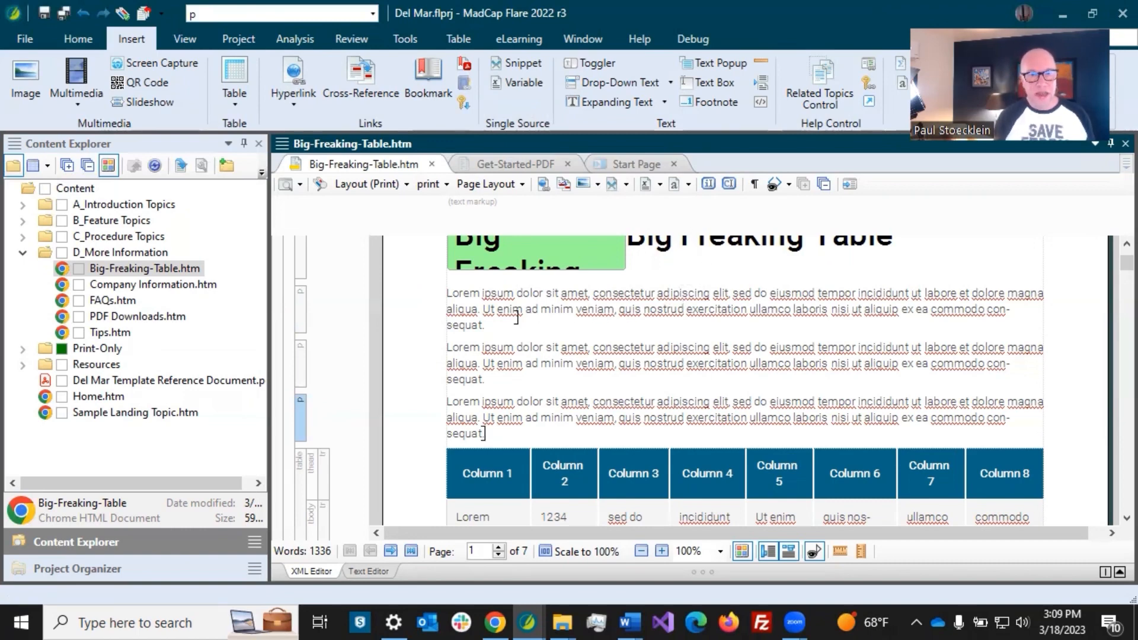
- Convert the three paragraphs above the table into a snippet named Big-Freaking-Table-Text in Resources/Snippets/, replacing the source content
{"action": "left_click_drag", "start_coordinate": [447, 293], "coordinate": [492, 436]}
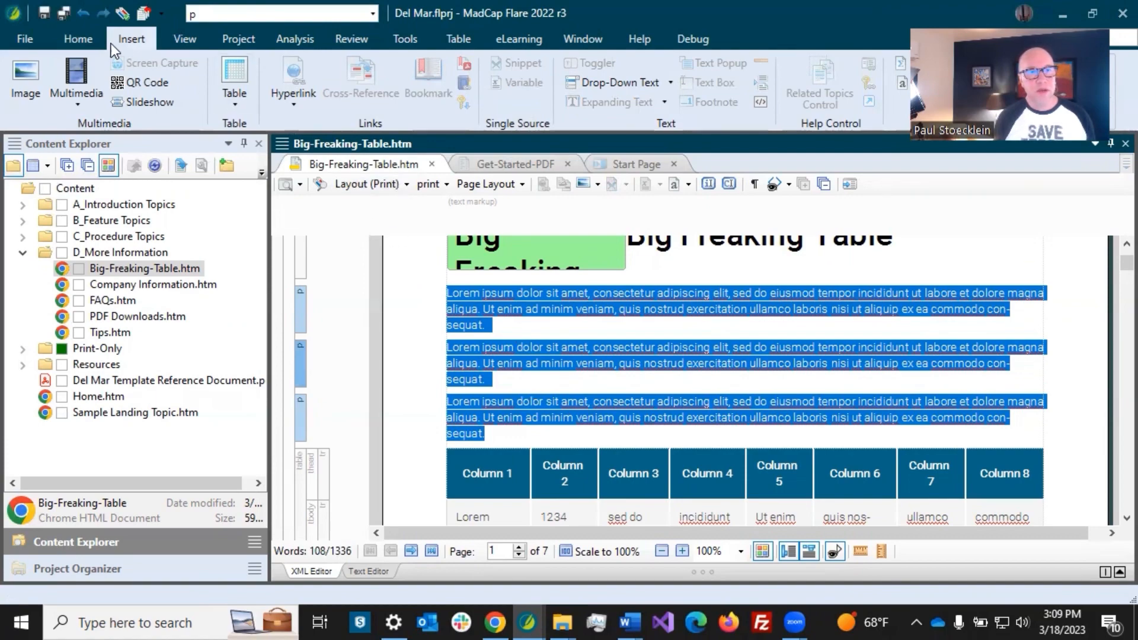
{"action": "left_click", "coordinate": [83, 38]}
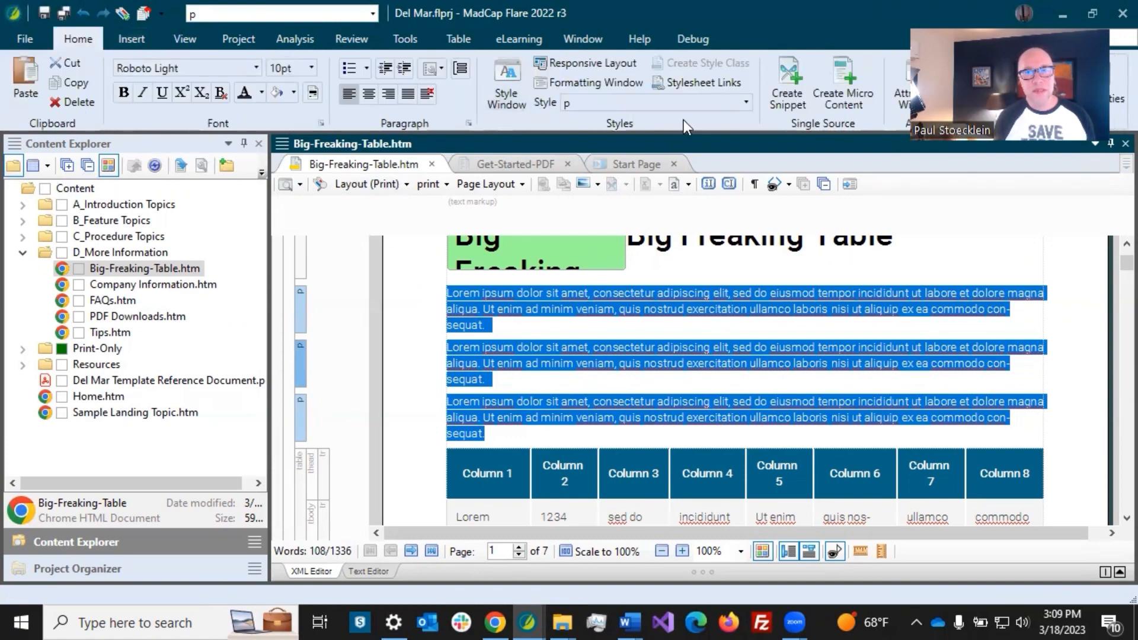
{"action": "left_click", "coordinate": [781, 77]}
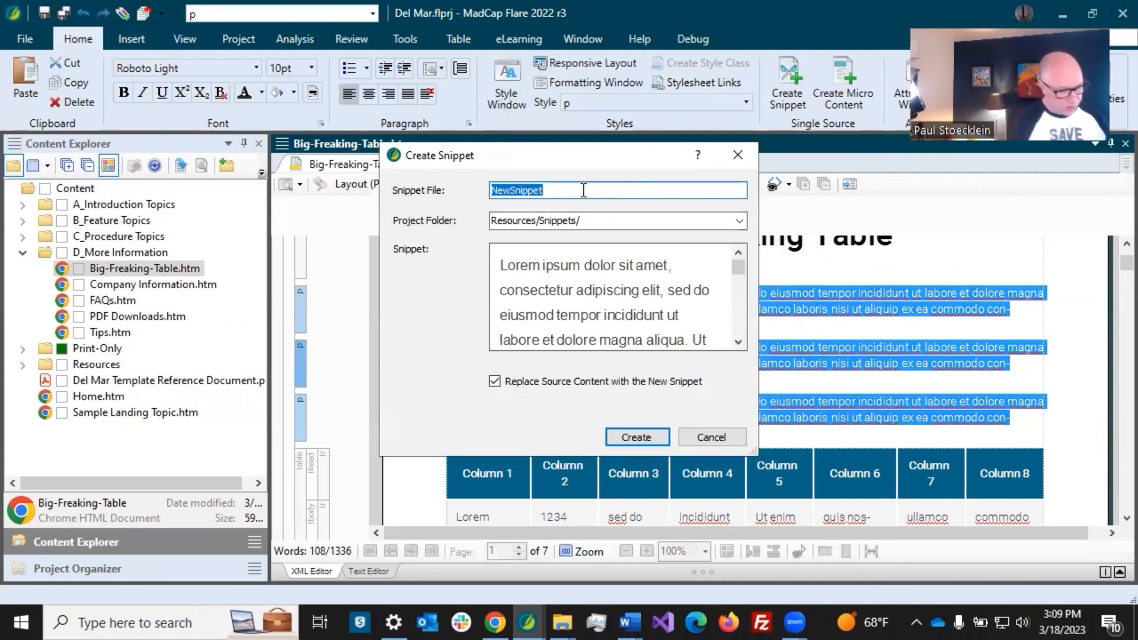
{"action": "type", "text": "B"}
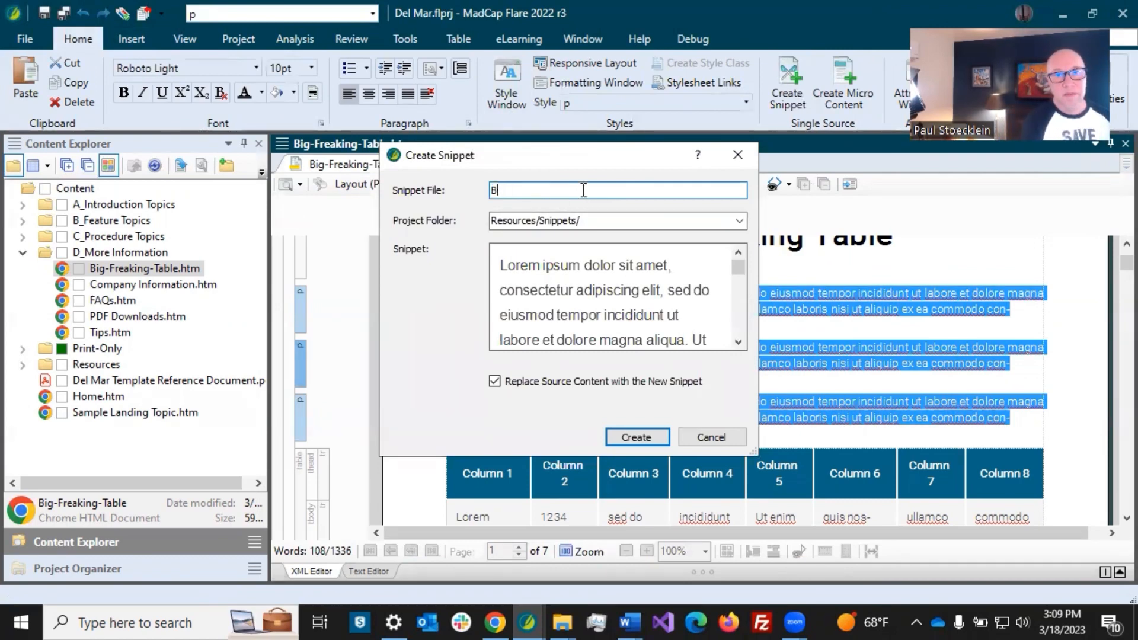
{"action": "type", "text": "eg-"}
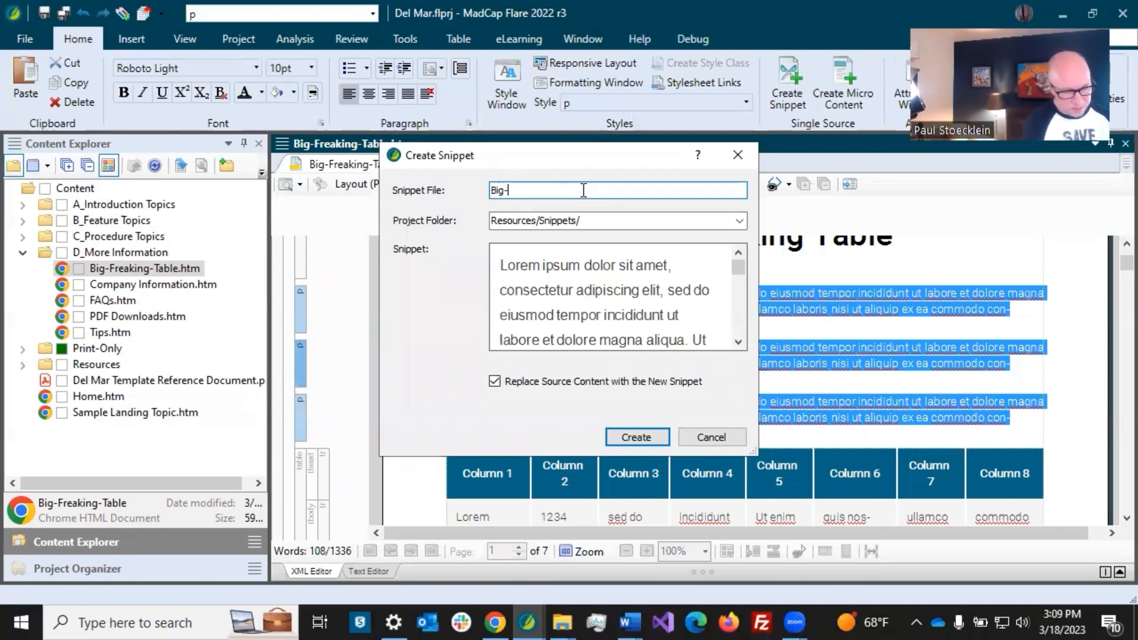
{"action": "type", "text": "Freaking"}
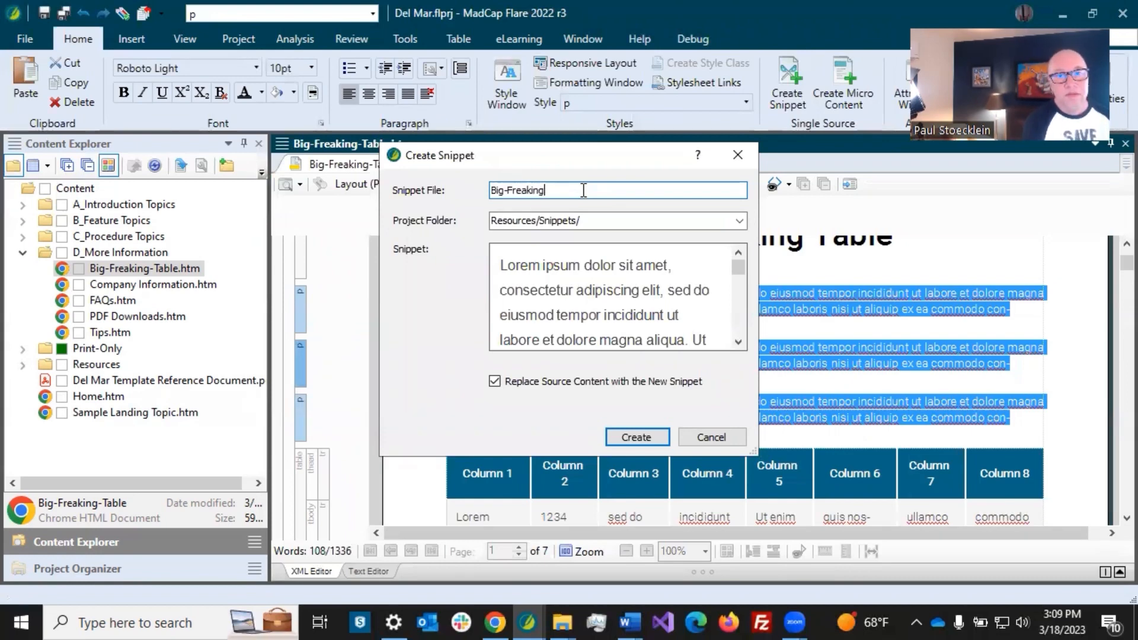
{"action": "type", "text": "-Table-Text"}
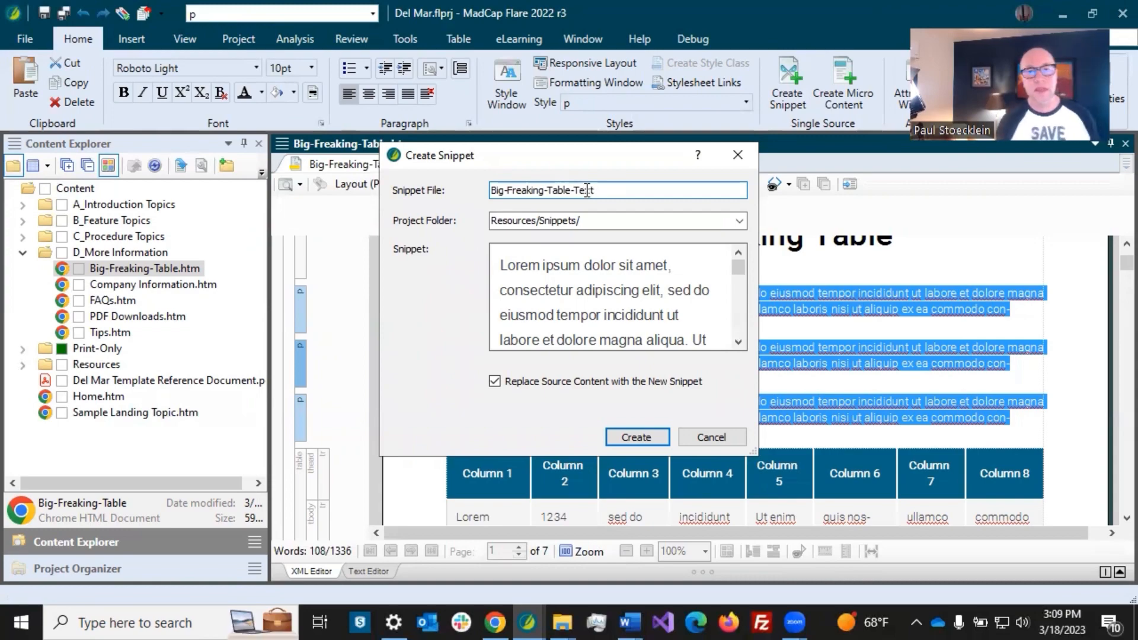
{"action": "left_click", "coordinate": [642, 436]}
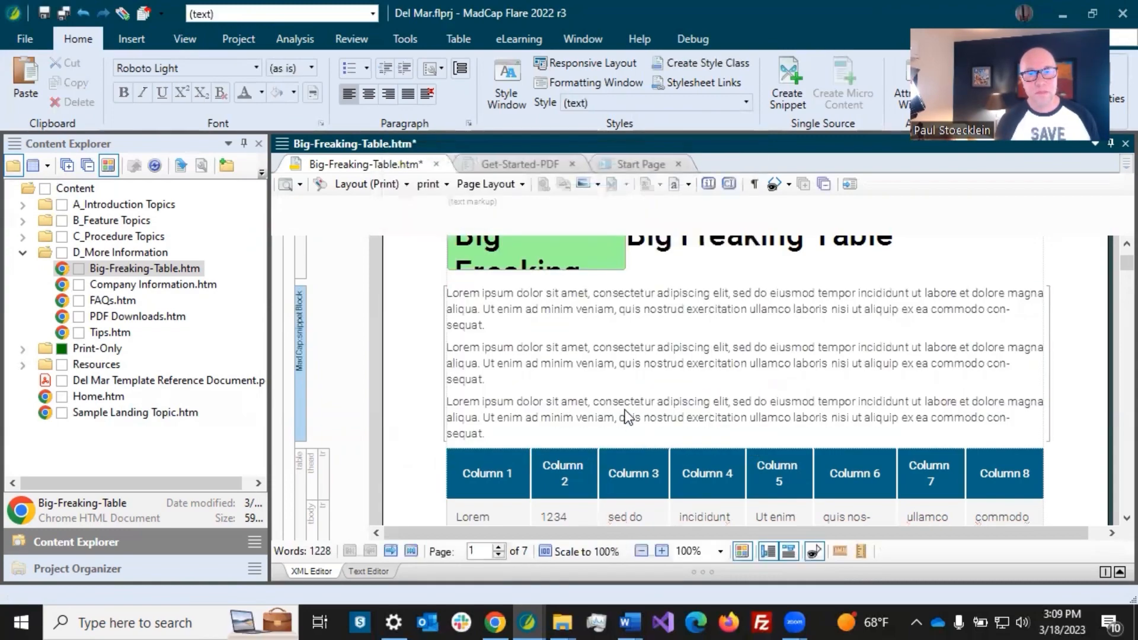
{"action": "scroll", "coordinate": [621, 410], "scroll_direction": "down", "scroll_amount": 2}
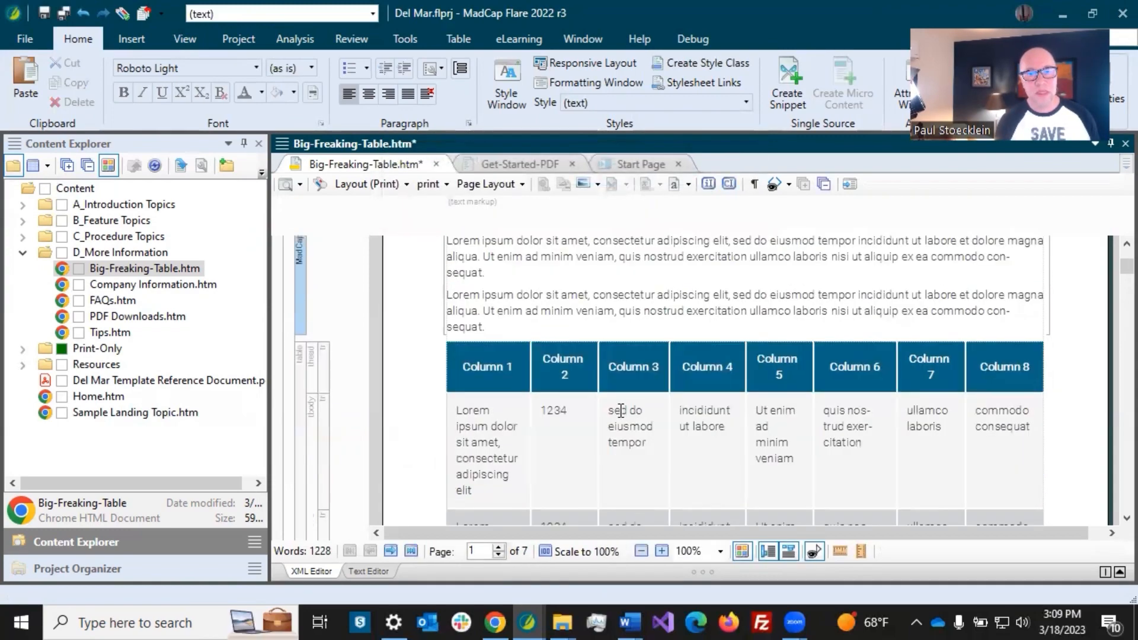
- Convert the whole table into a snippet named Big-Freaking-Table in Resources/Snippets/, replacing the source content, and save all files
{"action": "right_click", "coordinate": [298, 373]}
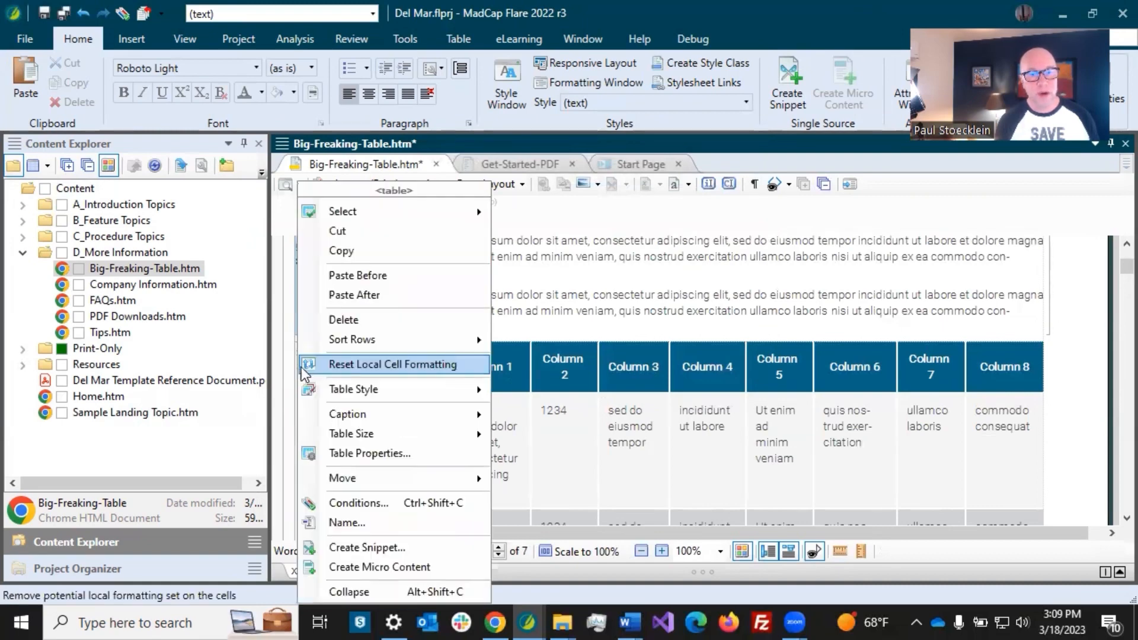
{"action": "left_click", "coordinate": [379, 549]}
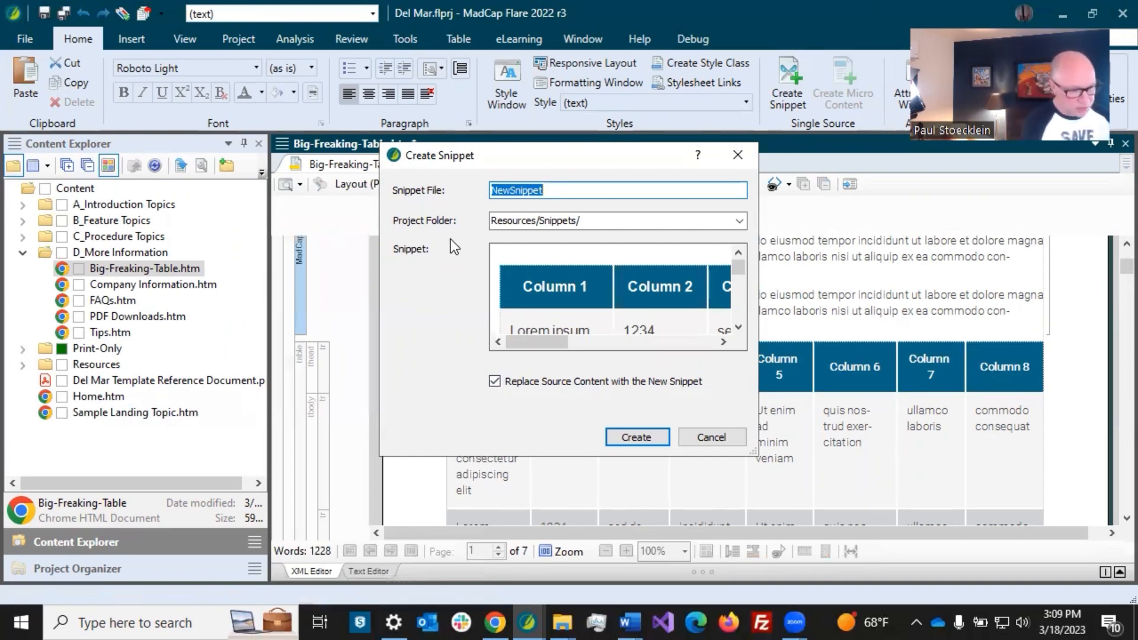
{"action": "type", "text": "Big-Fre"}
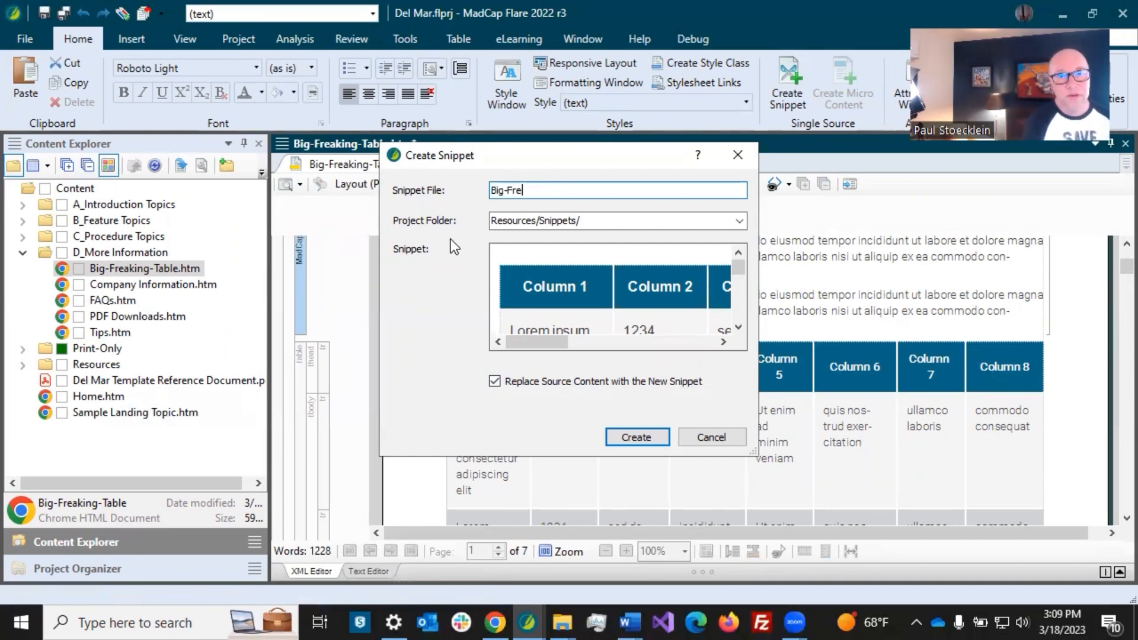
{"action": "type", "text": "aking-Table"}
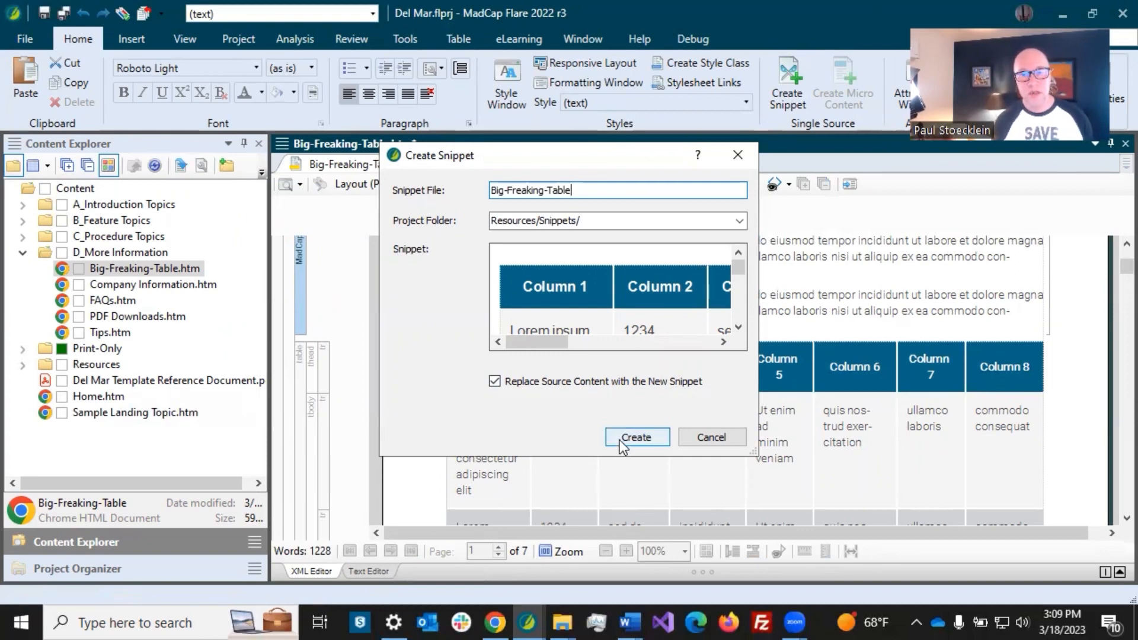
{"action": "left_click", "coordinate": [635, 437]}
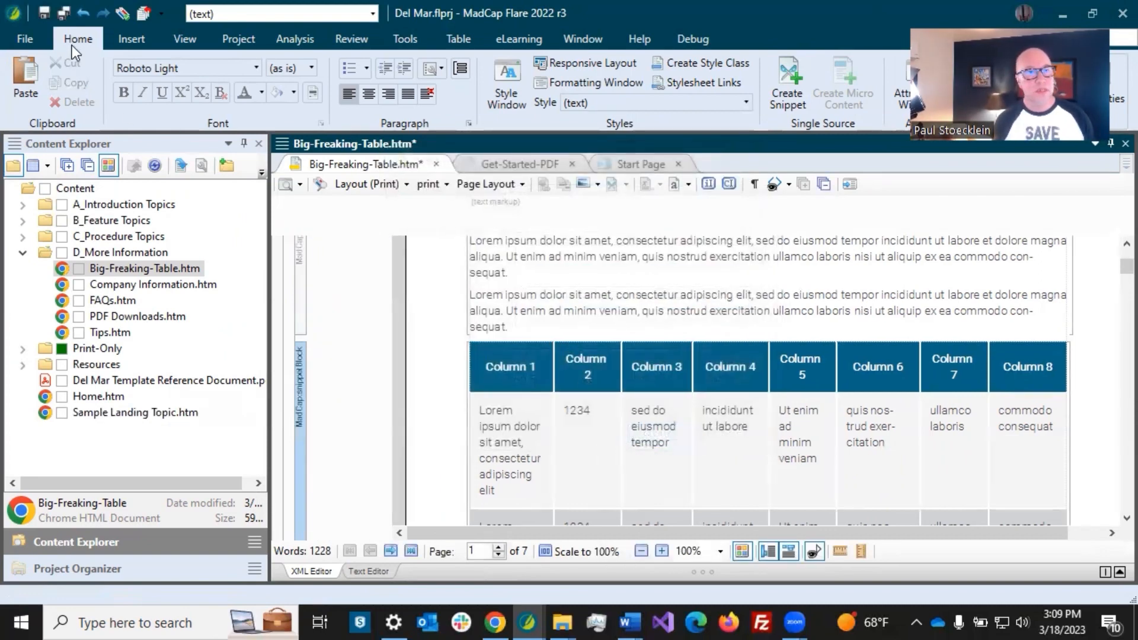
{"action": "left_click", "coordinate": [64, 13]}
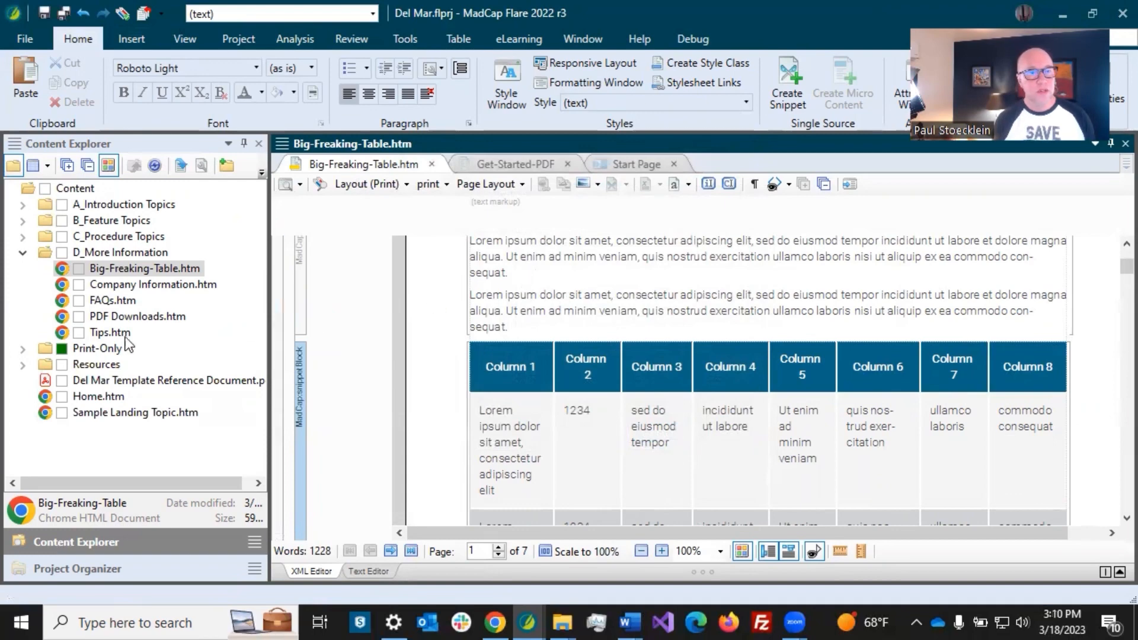
- Expand the Snippets folder under Resources, check the two Big-Freaking-Table snippets there, and collapse the PageLayouts folder
{"action": "left_click", "coordinate": [24, 366]}
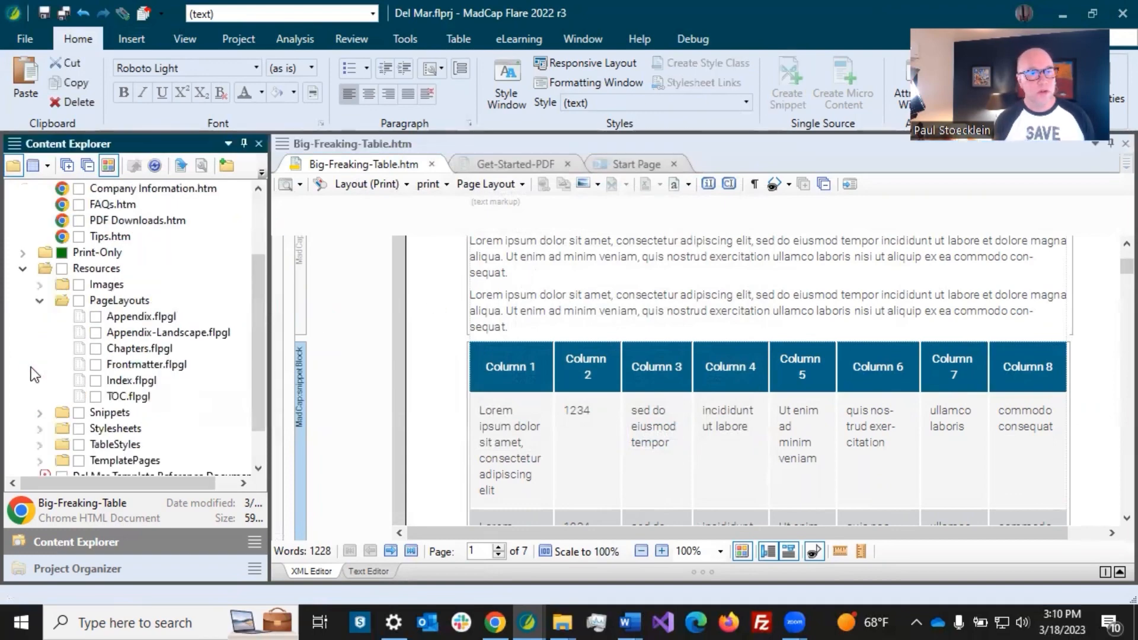
{"action": "left_click", "coordinate": [39, 412]}
{"action": "left_click", "coordinate": [150, 428]}
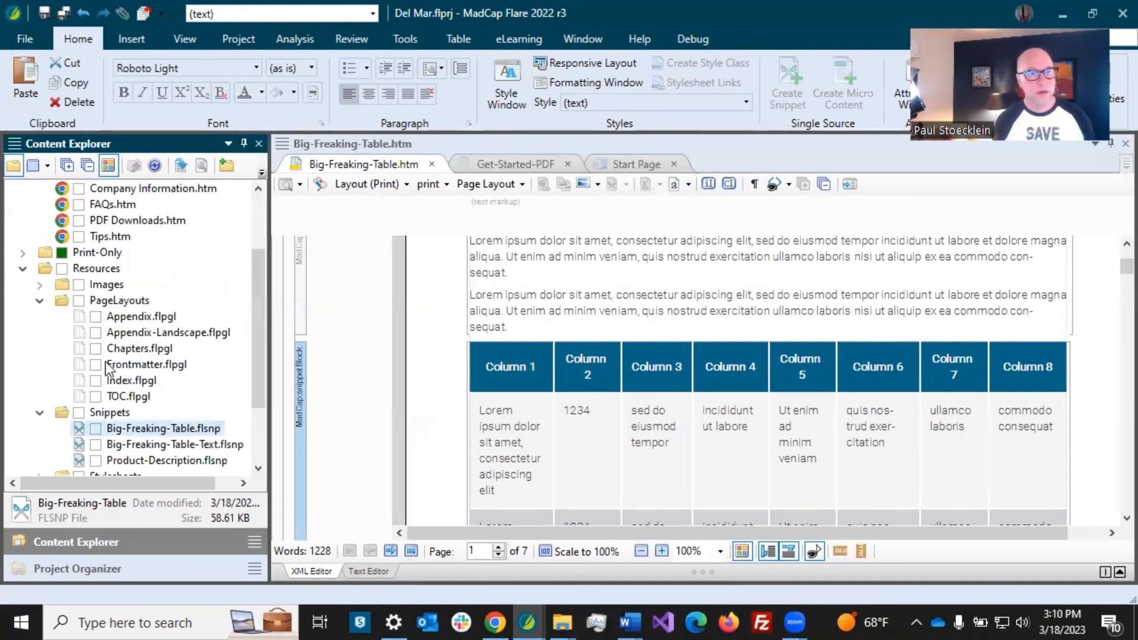
{"action": "left_click", "coordinate": [39, 300]}
{"action": "left_click", "coordinate": [552, 279]}
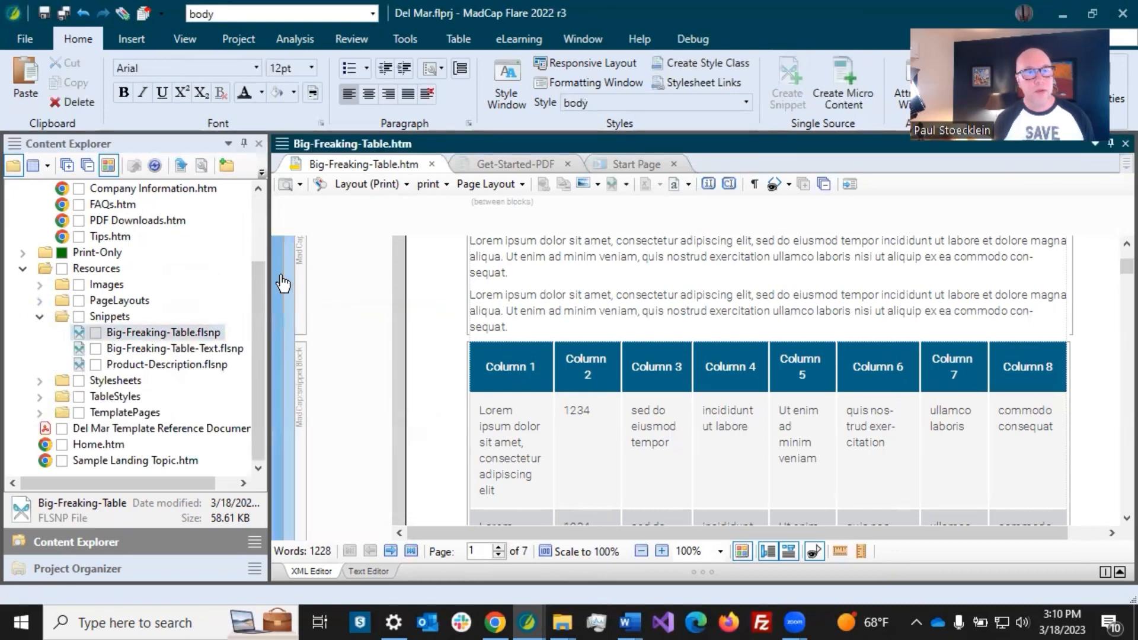
- Copy the Big-Freaking-Table topic from D_More Information into the Print-Only folder
{"action": "left_click_drag", "start_coordinate": [261, 286], "coordinate": [262, 234]}
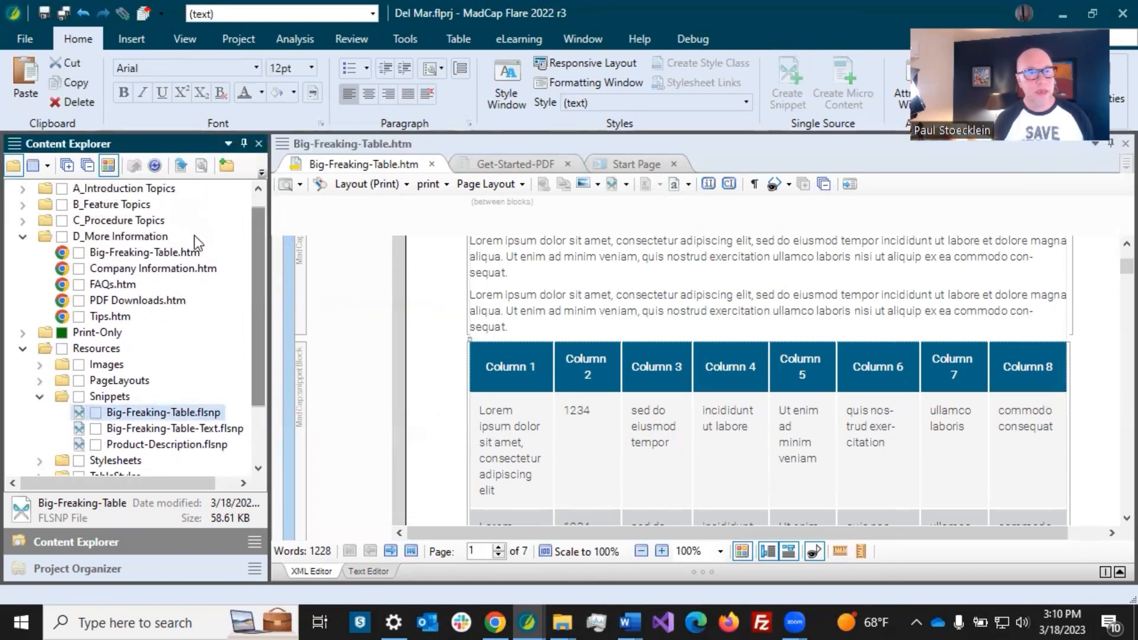
{"action": "left_click", "coordinate": [137, 255]}
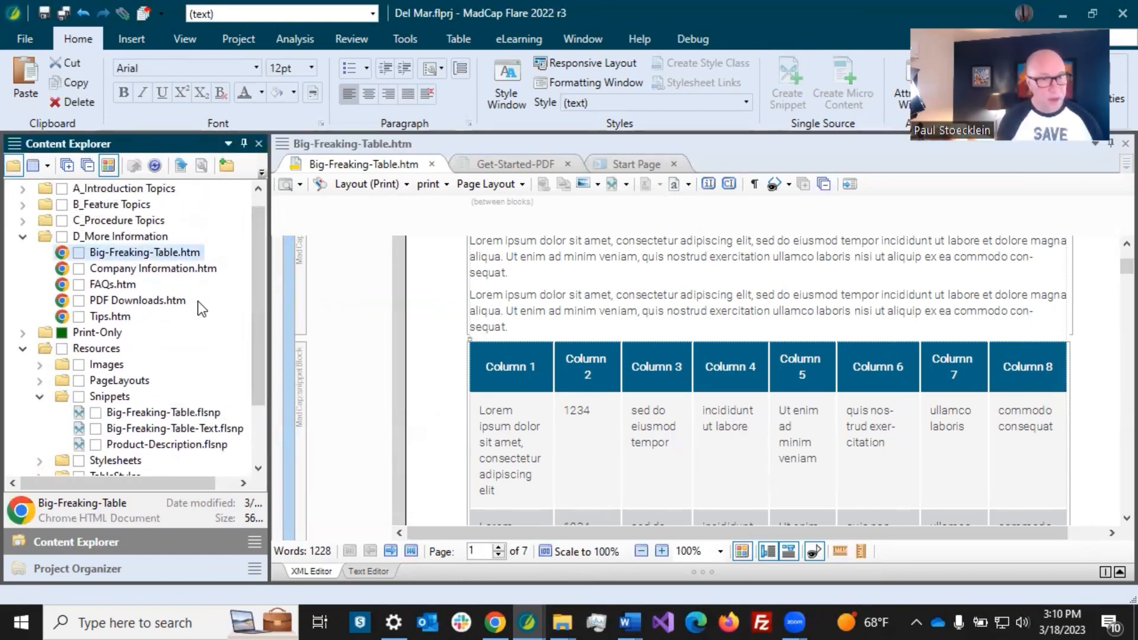
{"action": "left_click", "coordinate": [99, 333]}
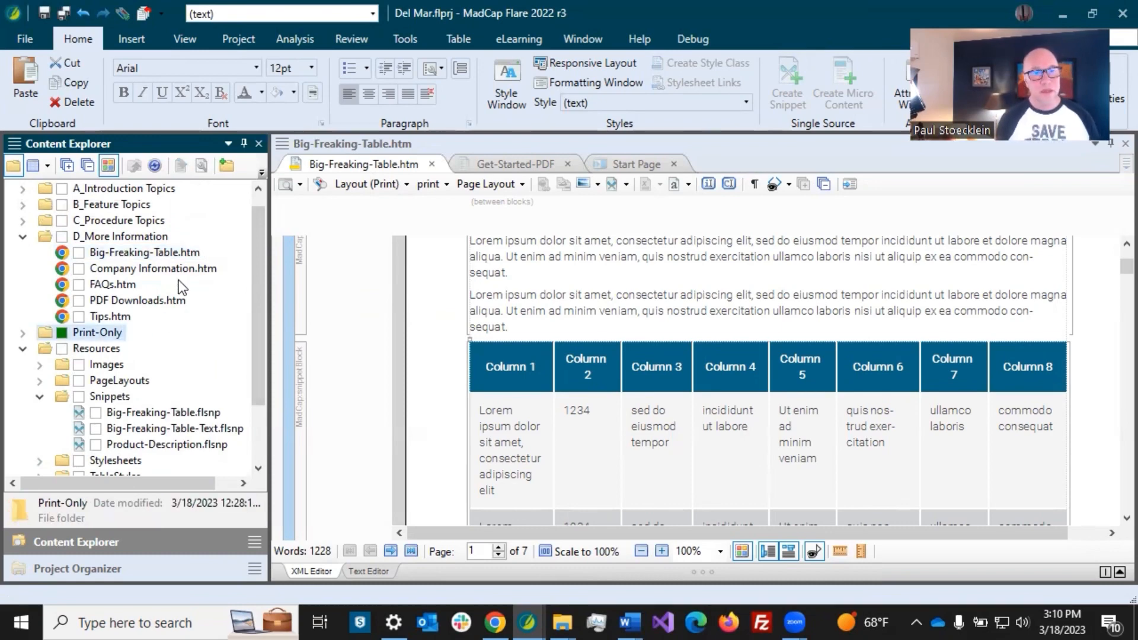
{"action": "key", "text": "ctrl+v"}
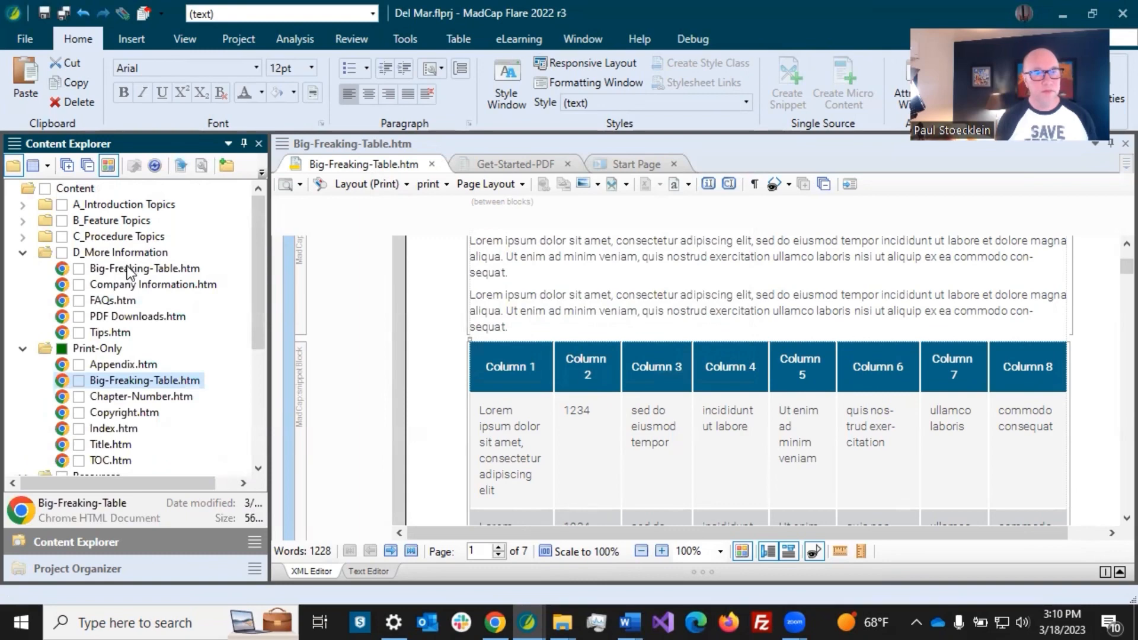
- Paste a second copy of the Big-Freaking-Table topic into Print-Only and rename it Big-Freaking-Table-Text.htm
{"action": "left_click", "coordinate": [128, 269]}
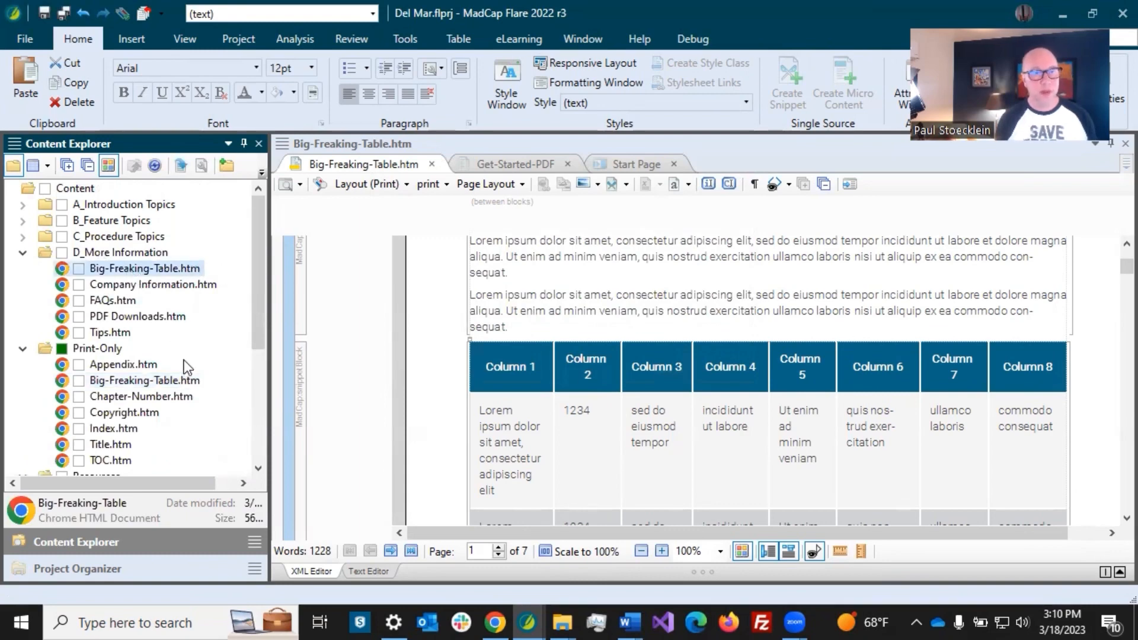
{"action": "left_click", "coordinate": [155, 381]}
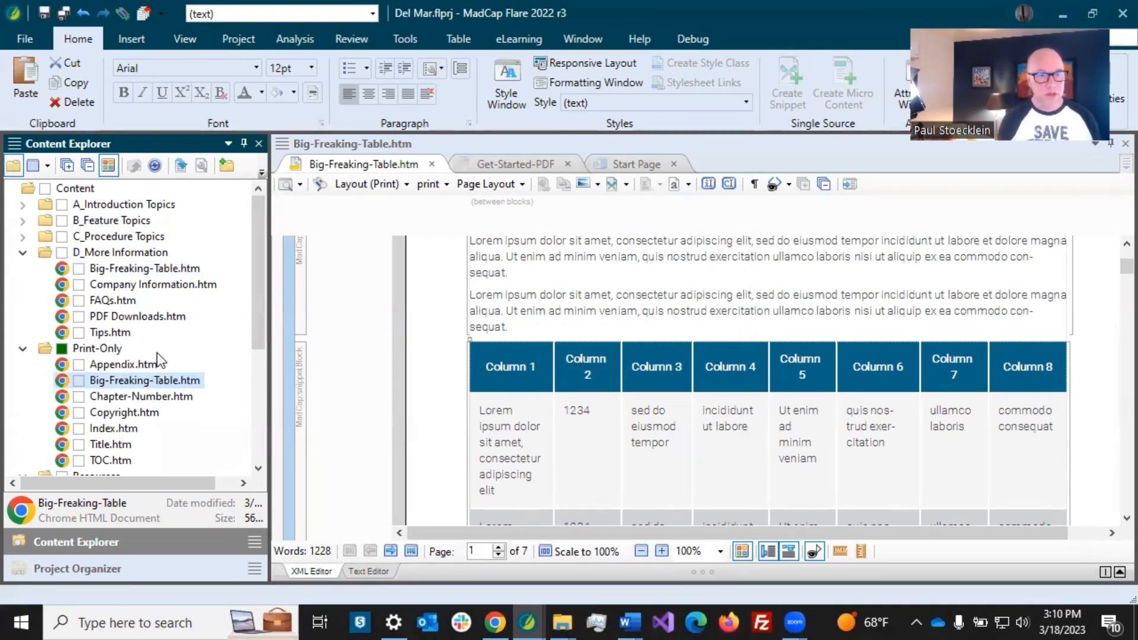
{"action": "left_click", "coordinate": [141, 397]}
{"action": "left_click", "coordinate": [138, 379]}
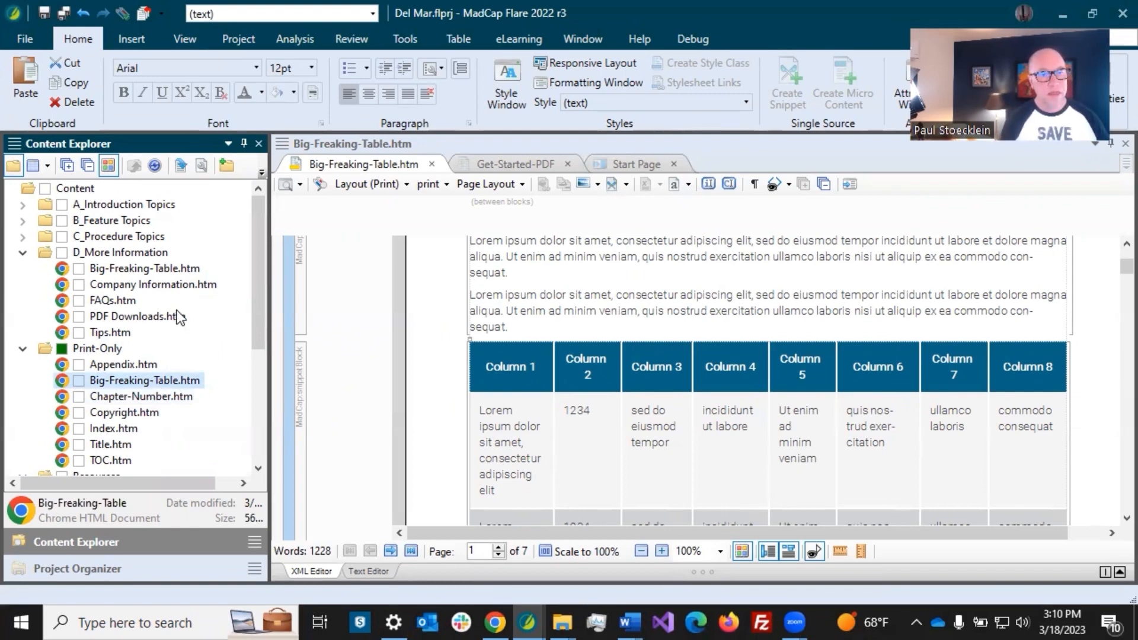
{"action": "key", "text": "ctrl+v"}
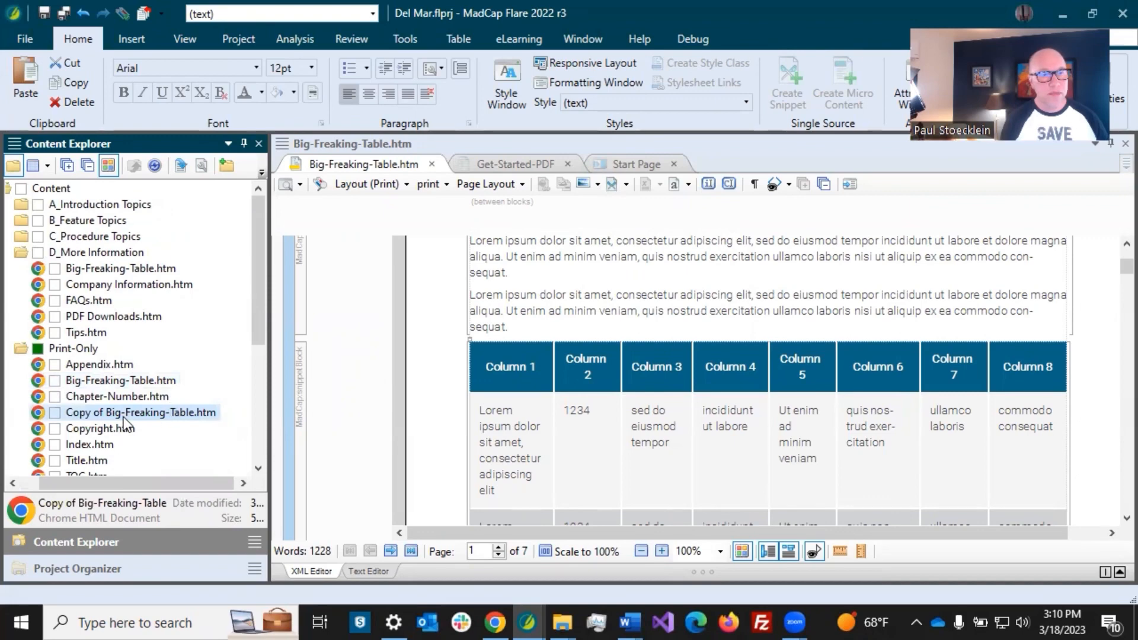
{"action": "left_click", "coordinate": [124, 415]}
{"action": "left_click", "coordinate": [106, 413]}
{"action": "left_click_drag", "start_coordinate": [107, 413], "coordinate": [56, 414]}
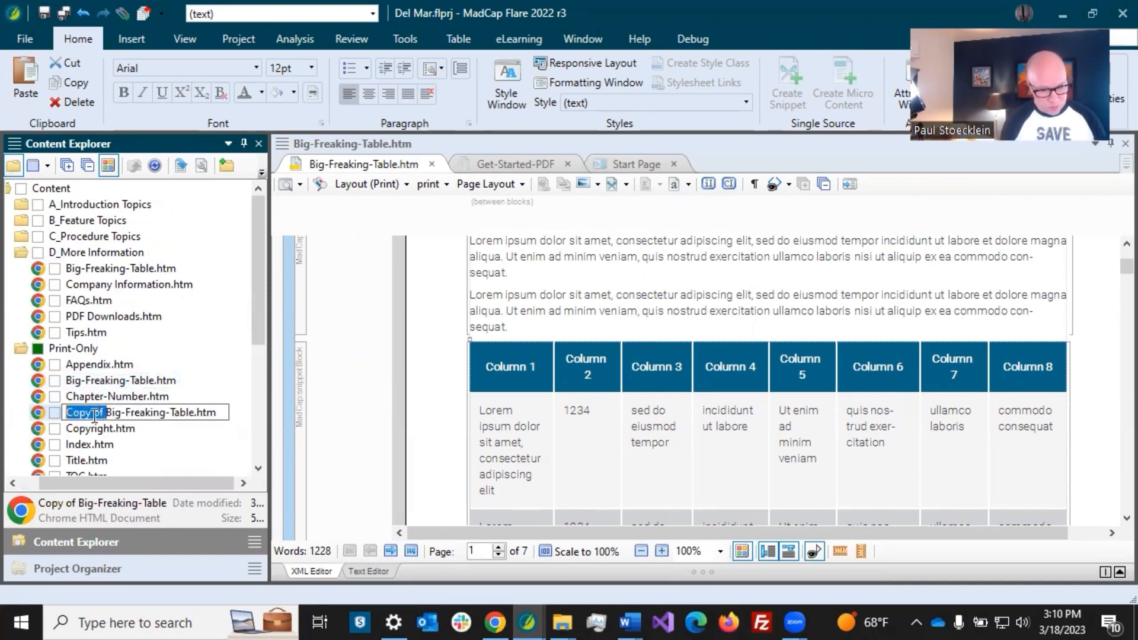
{"action": "key", "text": "Delete"}
{"action": "left_click", "coordinate": [155, 413]}
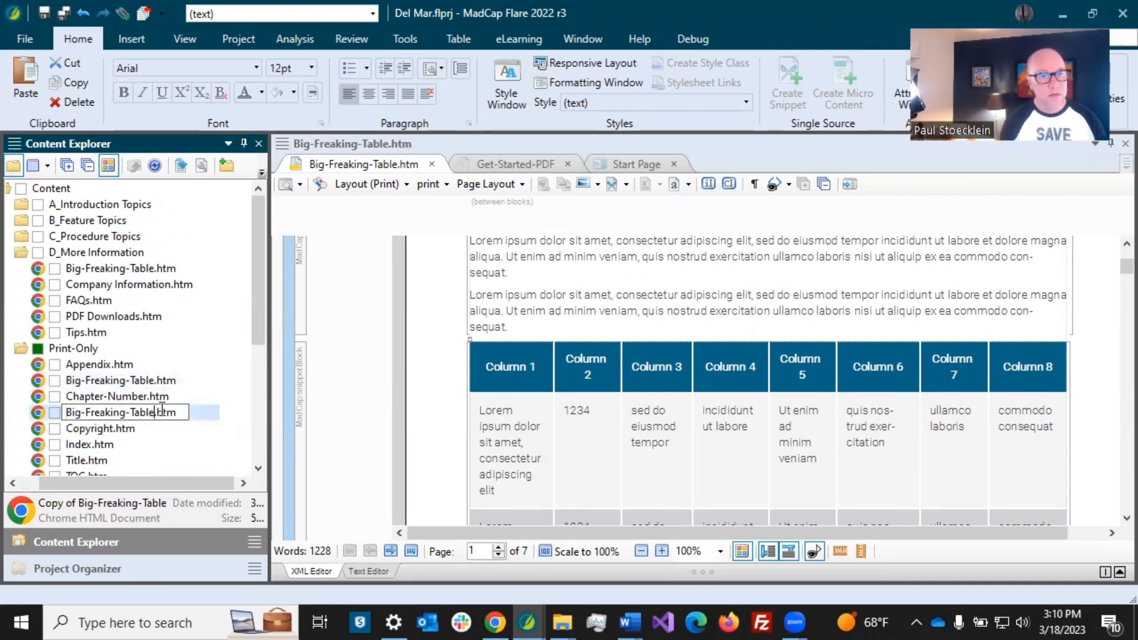
{"action": "type", "text": "-Text"}
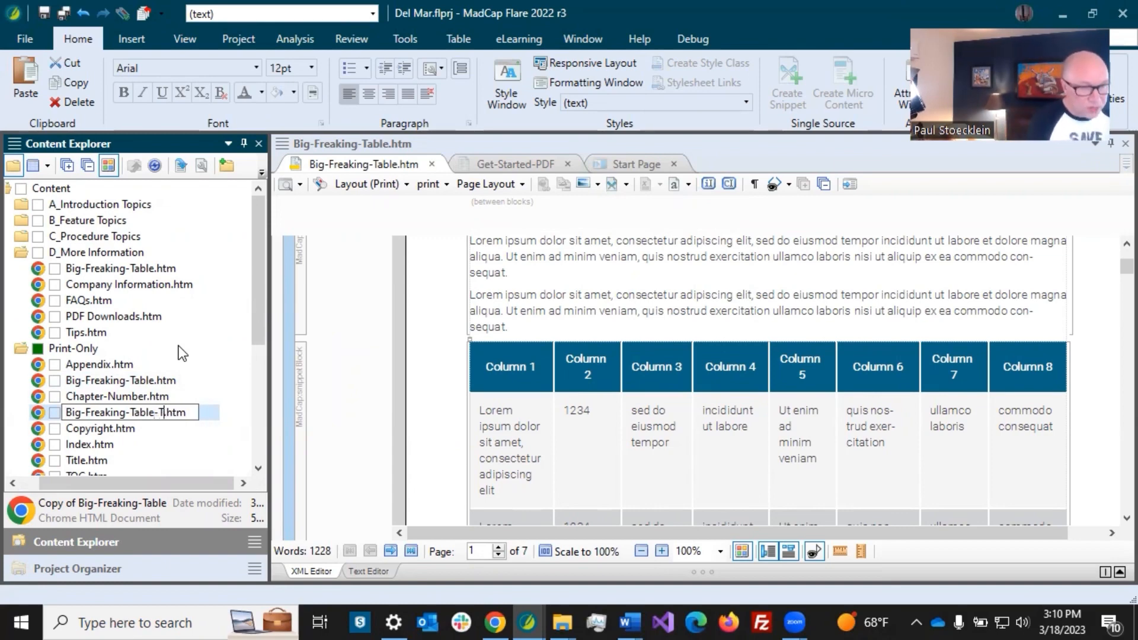
{"action": "key", "text": "Return"}
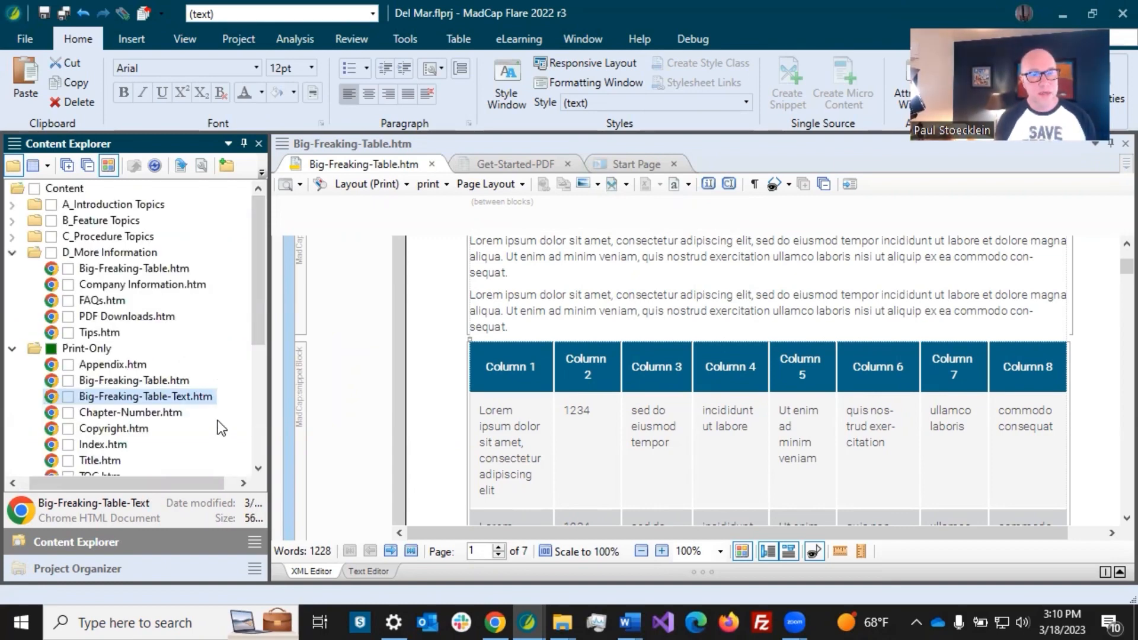
- Open the Big-Freaking-Table-Text topic, delete its table snippet so only the heading and text snippet remain, and save
{"action": "double_click", "coordinate": [188, 401]}
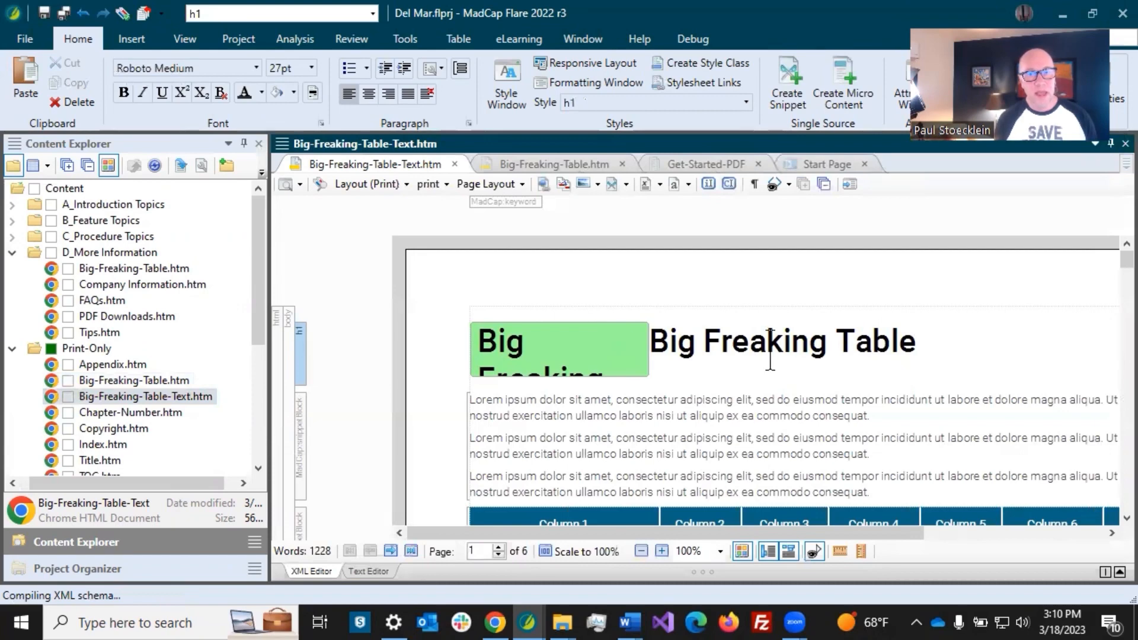
{"action": "left_click", "coordinate": [767, 346]}
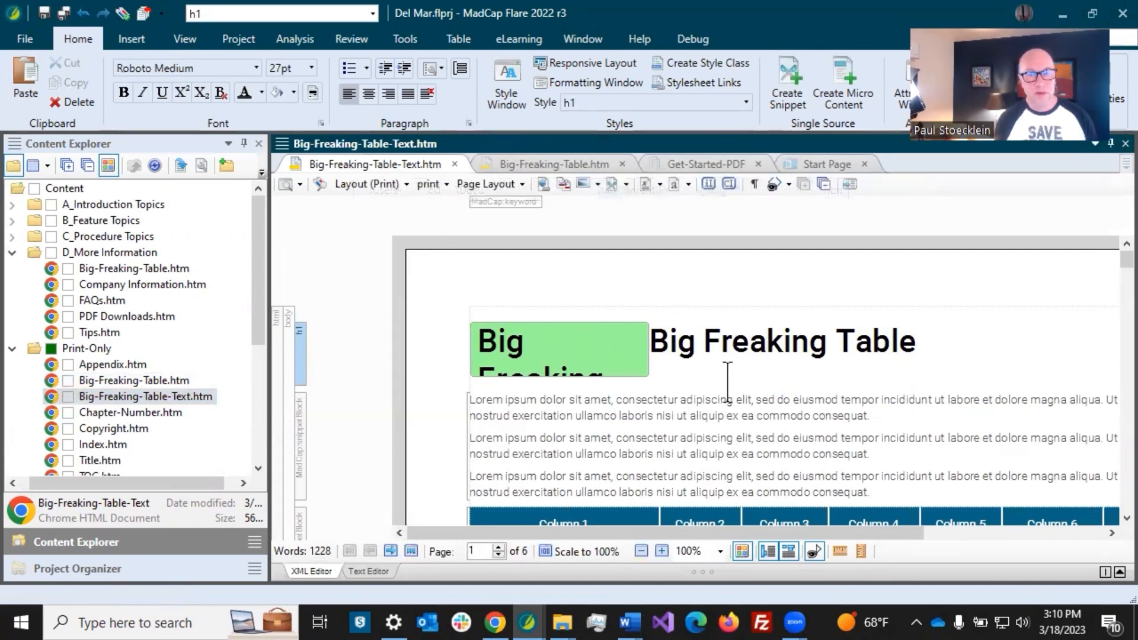
{"action": "scroll", "coordinate": [727, 382], "scroll_direction": "down", "scroll_amount": 2}
{"action": "left_click", "coordinate": [307, 435]}
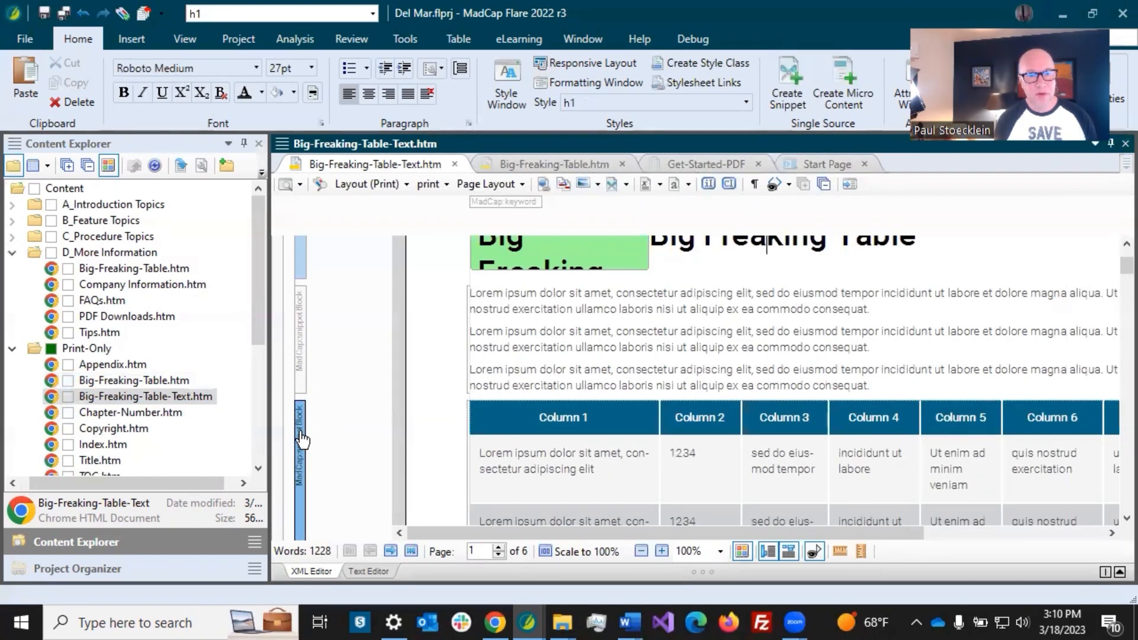
{"action": "right_click", "coordinate": [307, 434]}
{"action": "left_click", "coordinate": [344, 382]}
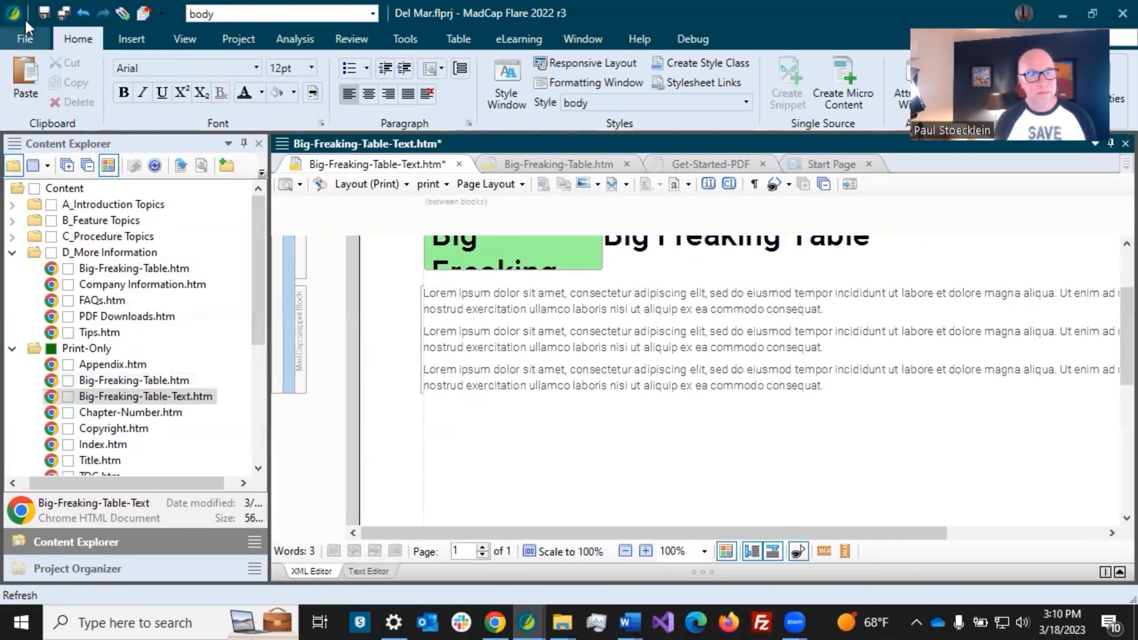
{"action": "left_click", "coordinate": [63, 14]}
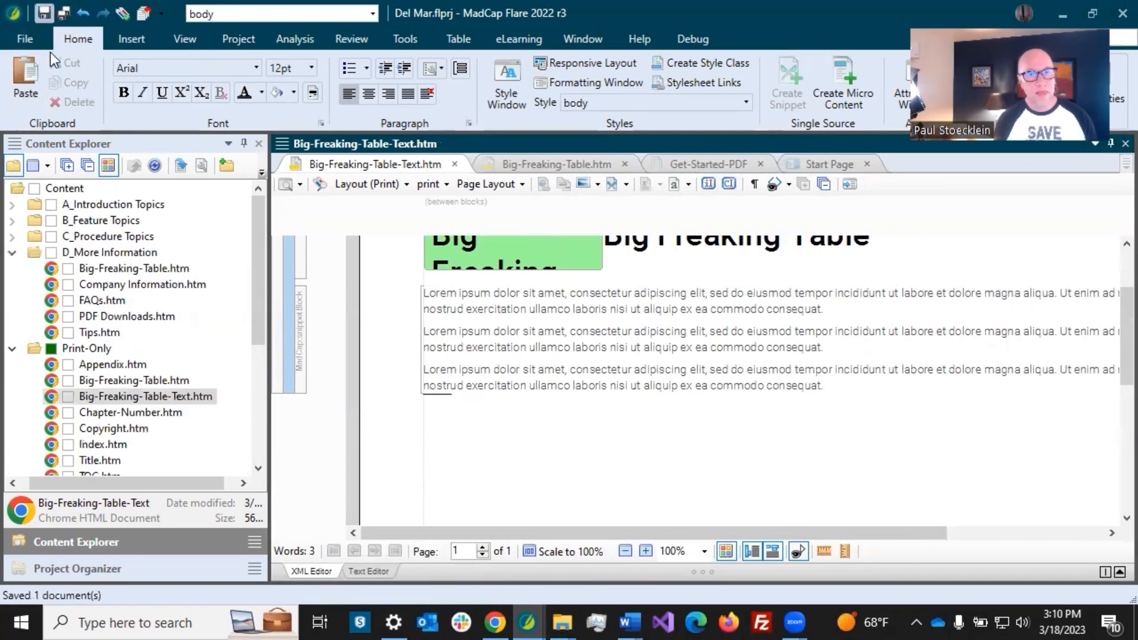
- Open the Print-Only Big-Freaking-Table topic, delete its heading and text snippet so only the table snippet remains, and save
{"action": "double_click", "coordinate": [99, 385]}
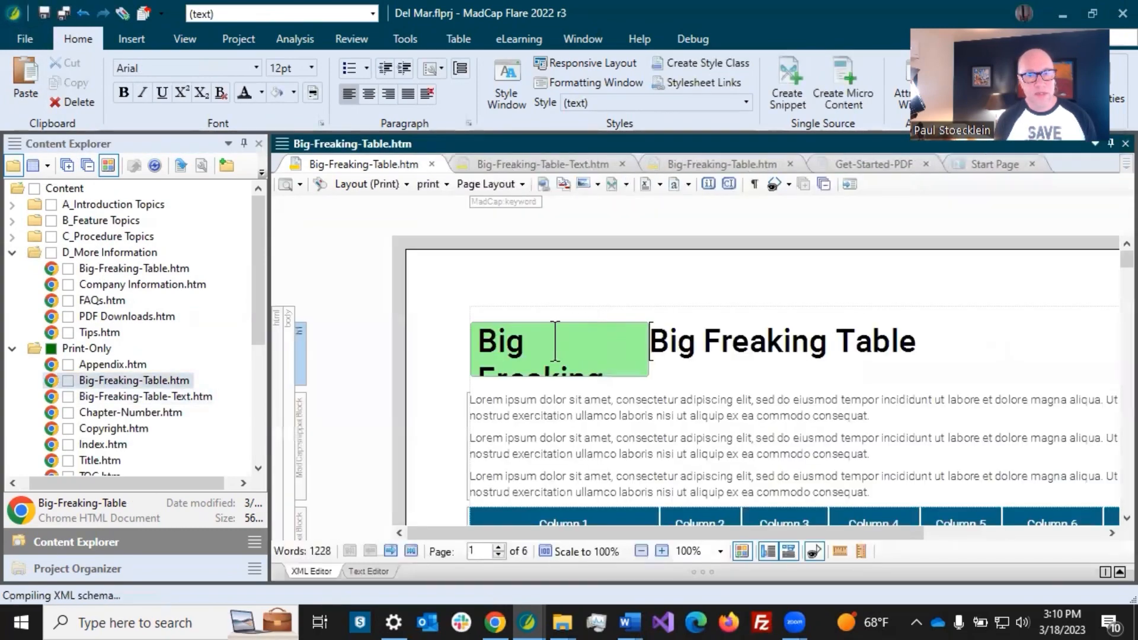
{"action": "left_click_drag", "start_coordinate": [474, 342], "coordinate": [683, 421]}
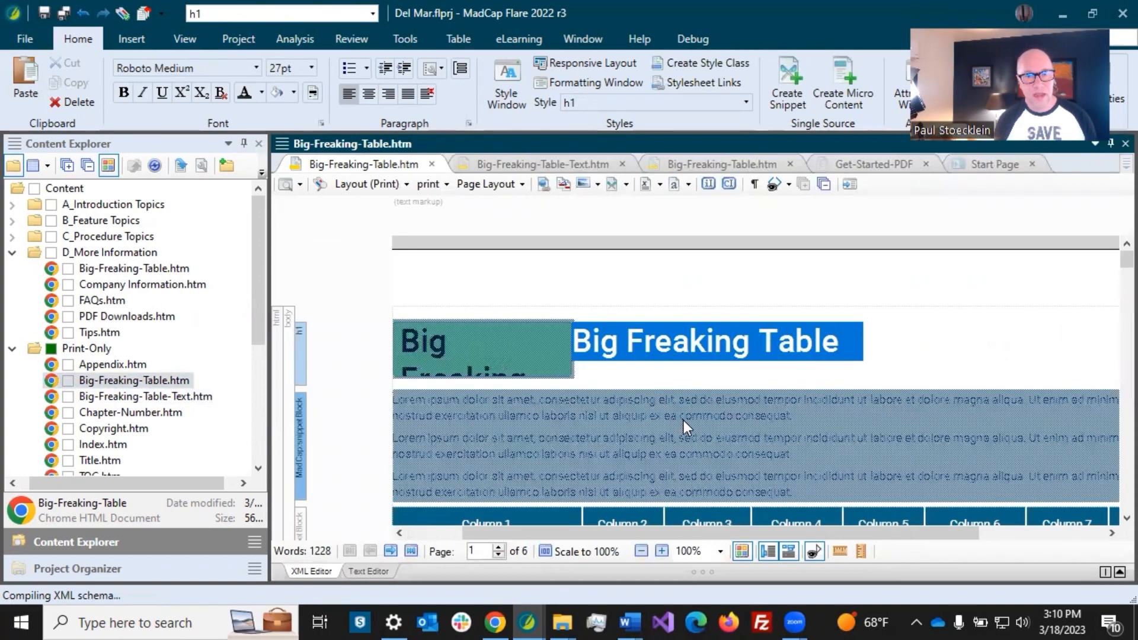
{"action": "key", "text": "Delete"}
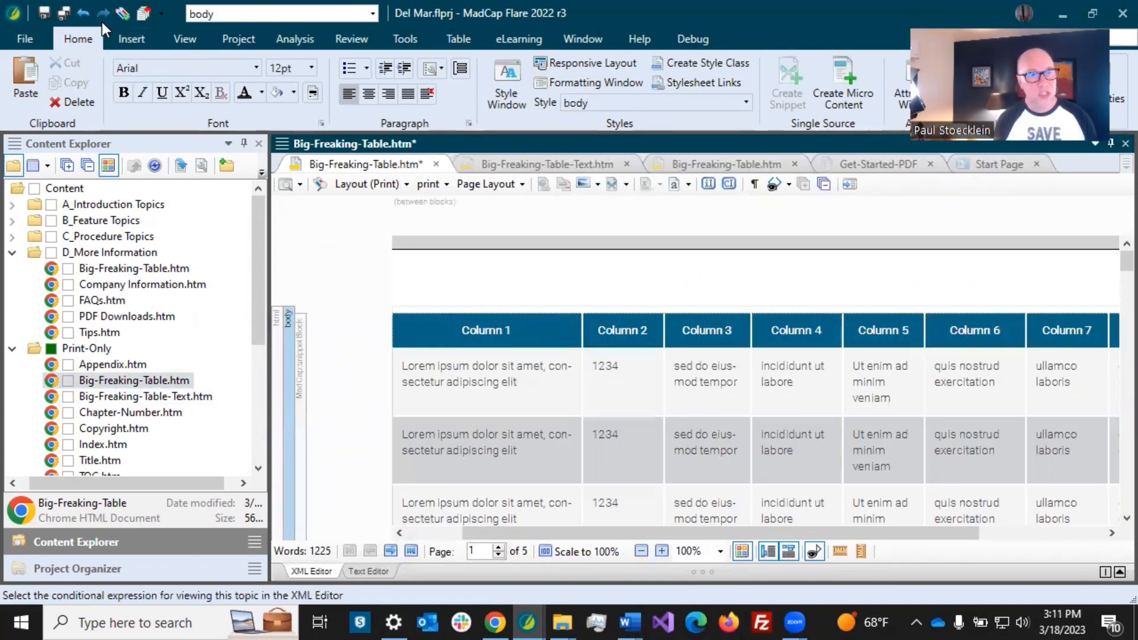
{"action": "left_click", "coordinate": [69, 15]}
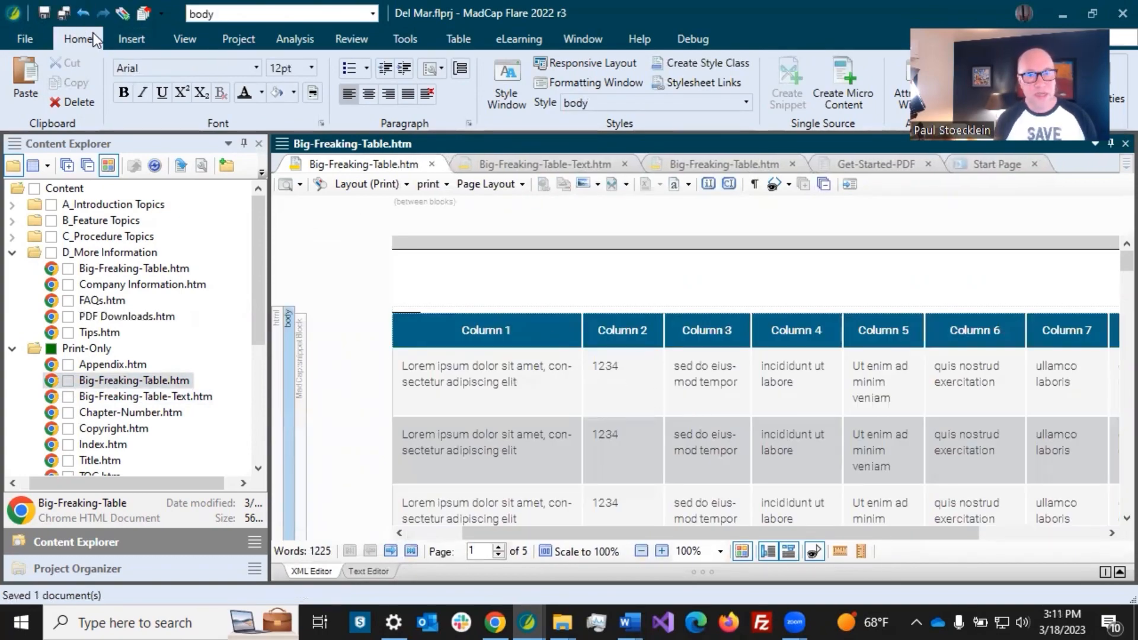
- Close the open topics and add Print-Only's Big-Freaking-Table-Text topic under Appendix in the TOC, above the existing Big Freaking Table entry
{"action": "left_click", "coordinate": [432, 164]}
{"action": "left_click", "coordinate": [453, 164]}
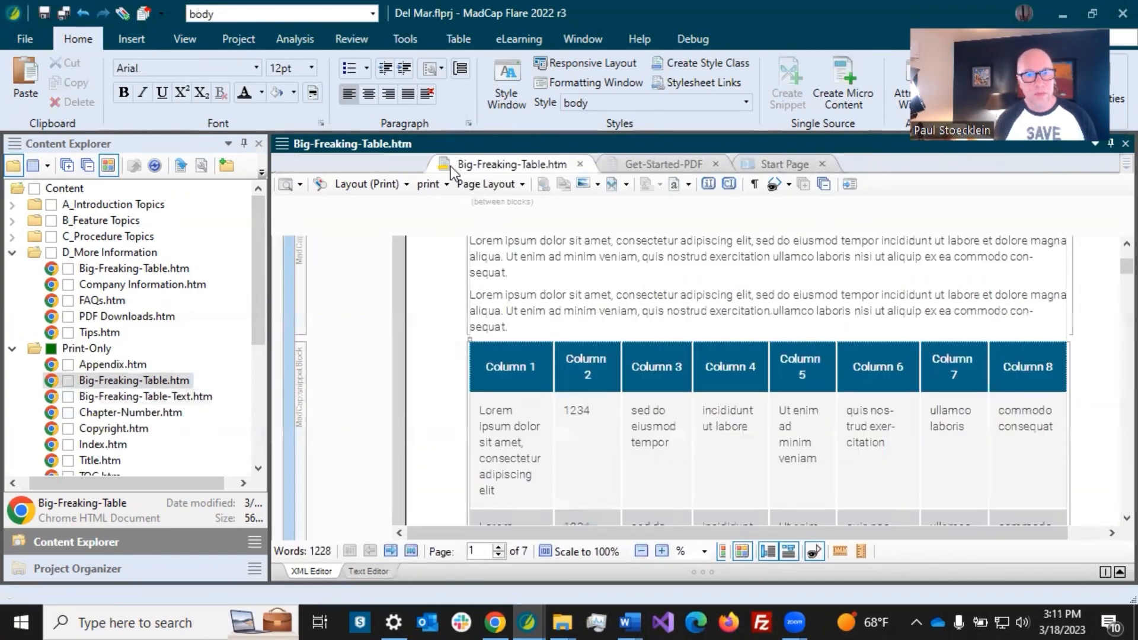
{"action": "left_click", "coordinate": [433, 164]}
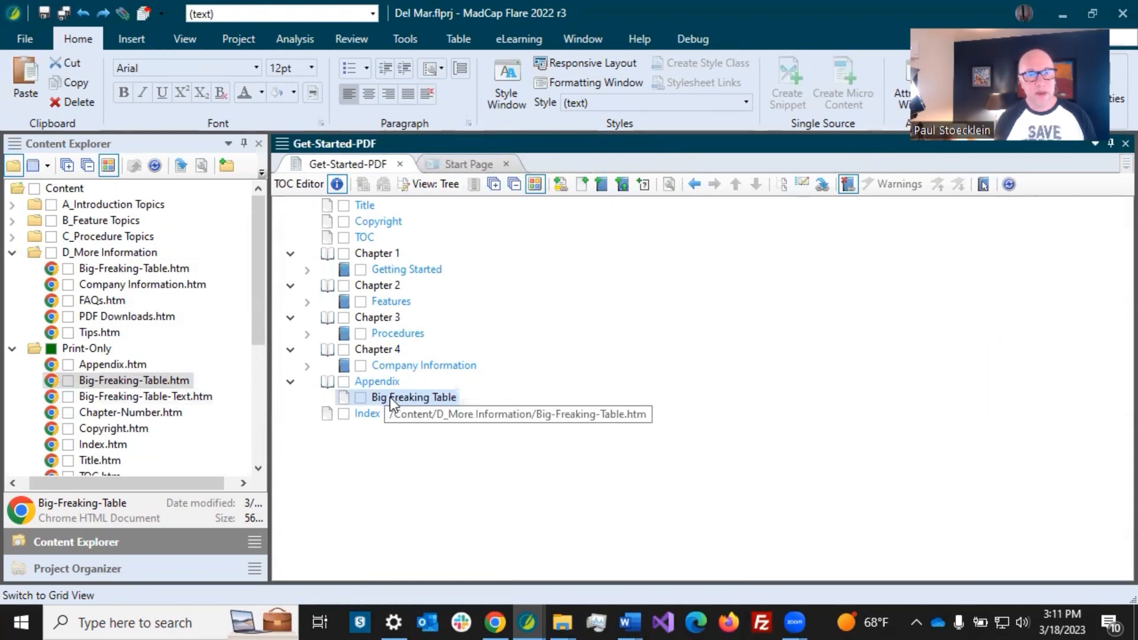
{"action": "left_click", "coordinate": [160, 270]}
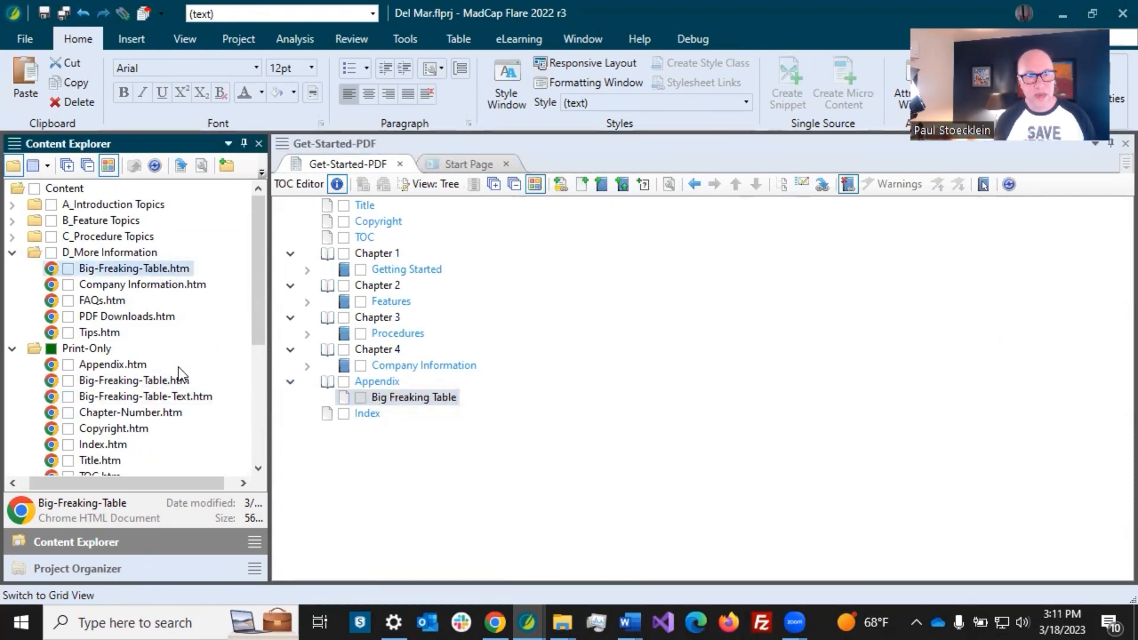
{"action": "left_click_drag", "start_coordinate": [177, 400], "coordinate": [369, 388]}
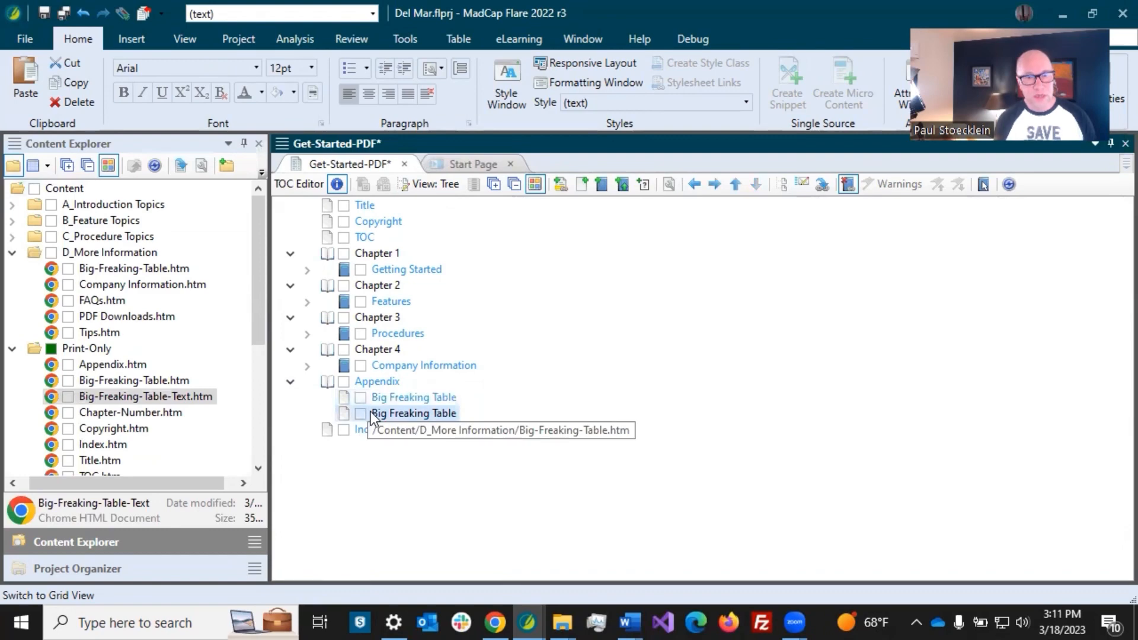
- Rename the first Big Freaking Table entry under Appendix in the TOC as Big Freaking Table Text
{"action": "left_click", "coordinate": [403, 396]}
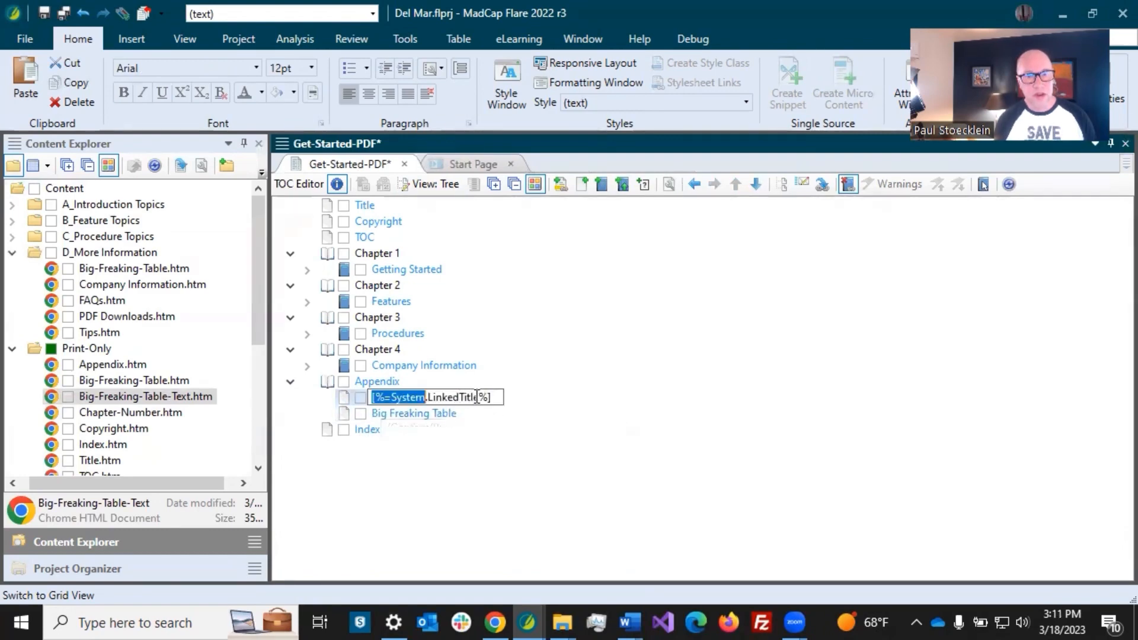
{"action": "left_click_drag", "start_coordinate": [495, 397], "coordinate": [346, 397]}
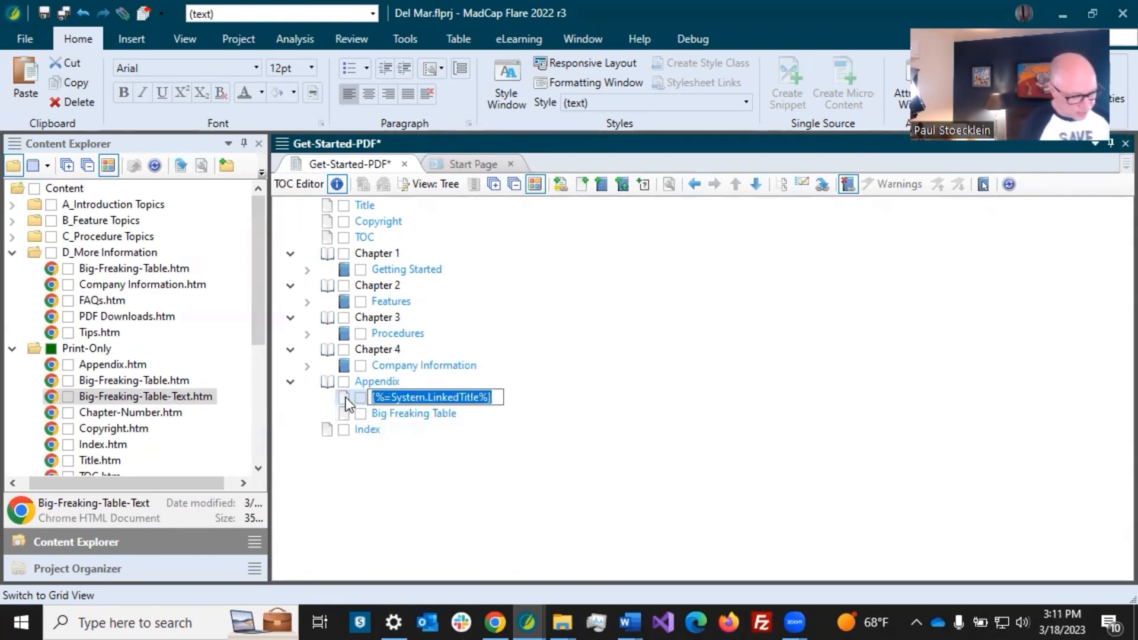
{"action": "type", "text": "Big Fre"}
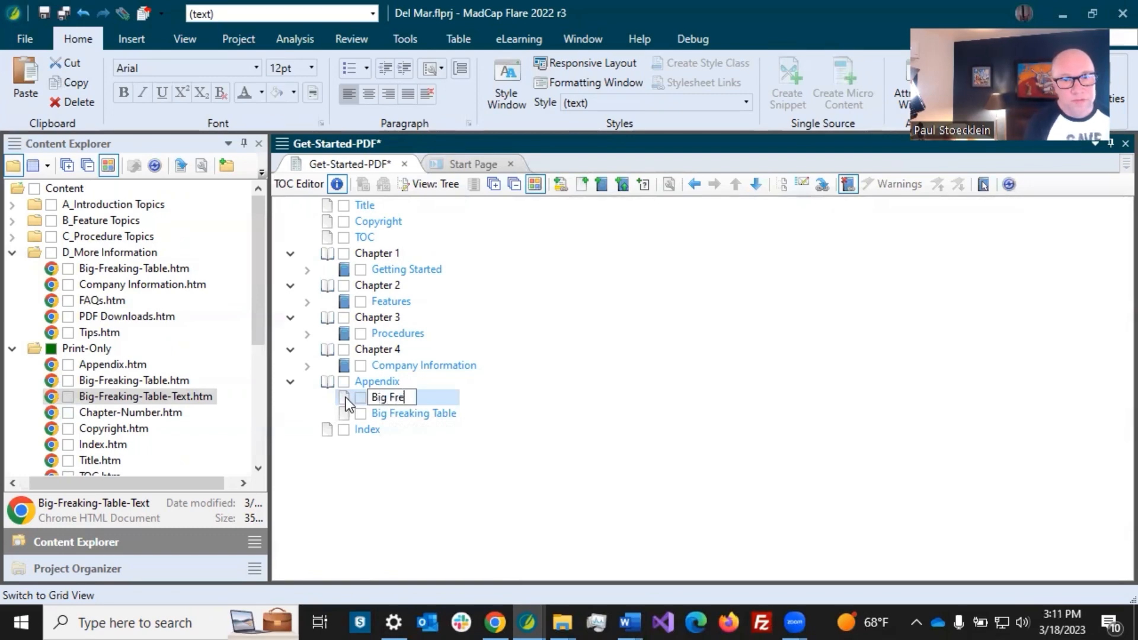
{"action": "type", "text": "aking Table T"}
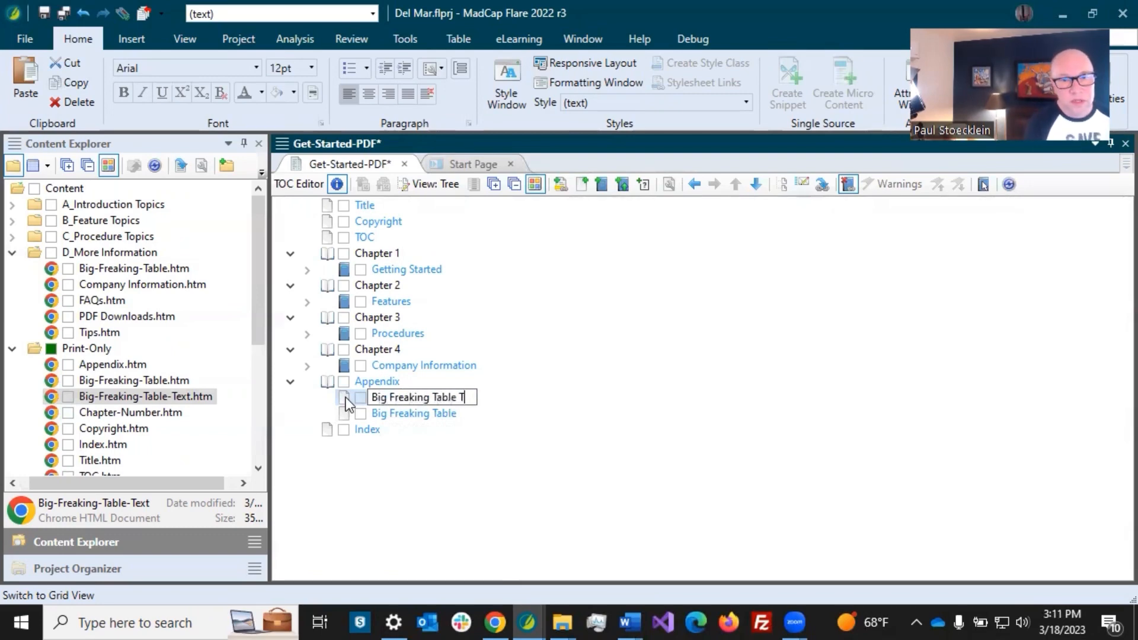
{"action": "type", "text": "ext"}
{"action": "key", "text": "Return"}
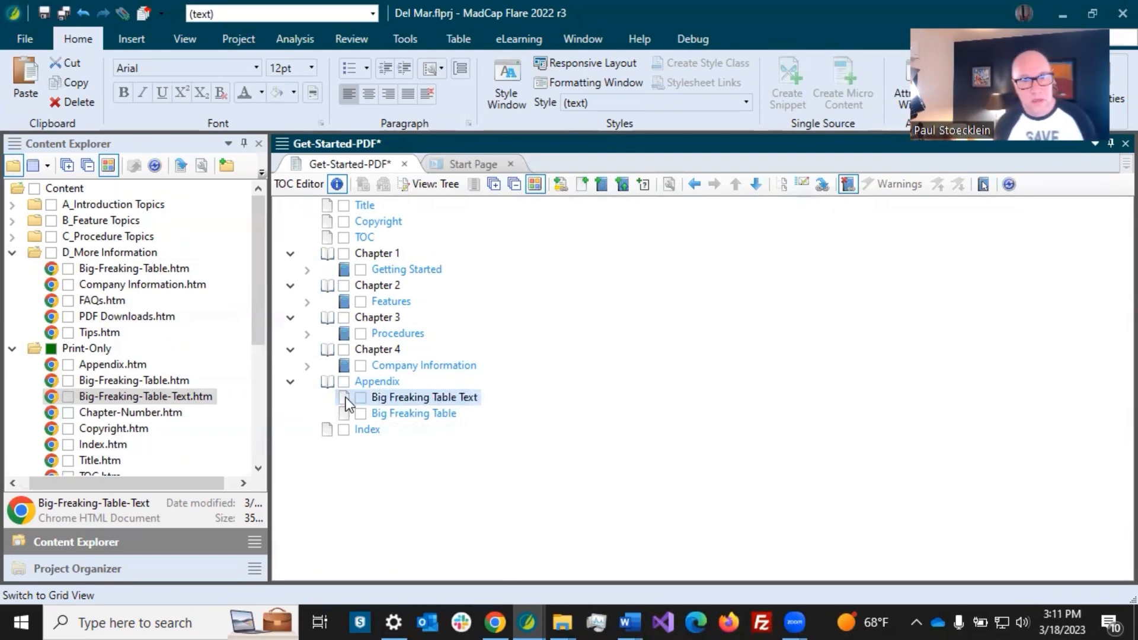
- Replace the old Big Freaking Table entry under Appendix with Print-Only's Big-Freaking-Table topic, below Big Freaking Table Text, and save
{"action": "left_click", "coordinate": [400, 412]}
{"action": "key", "text": "Delete"}
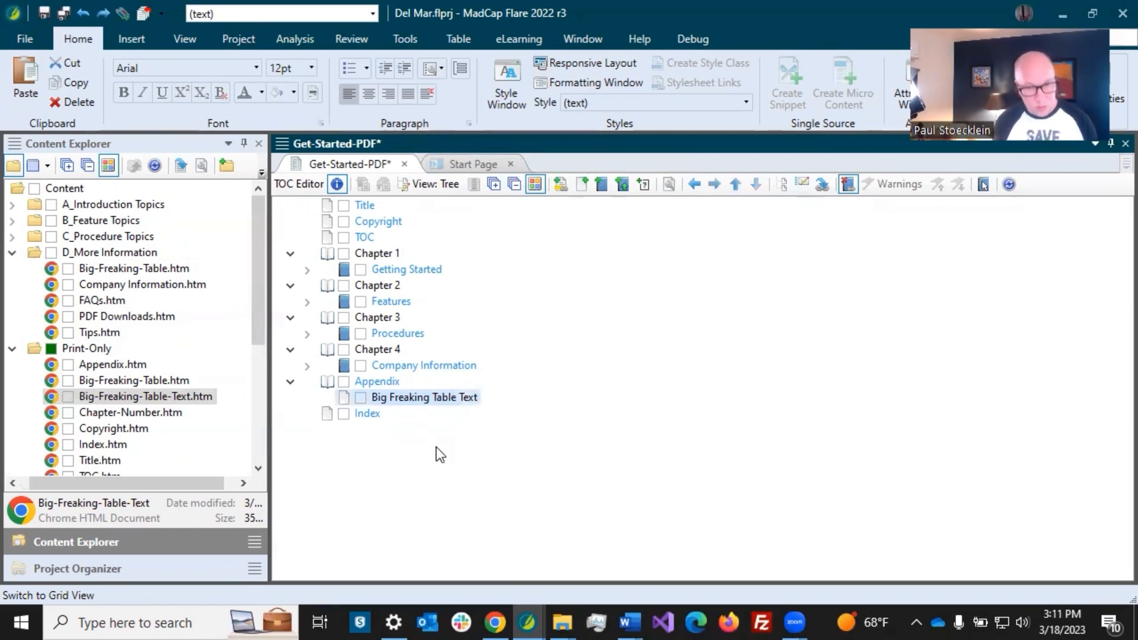
{"action": "left_click_drag", "start_coordinate": [156, 382], "coordinate": [383, 403]}
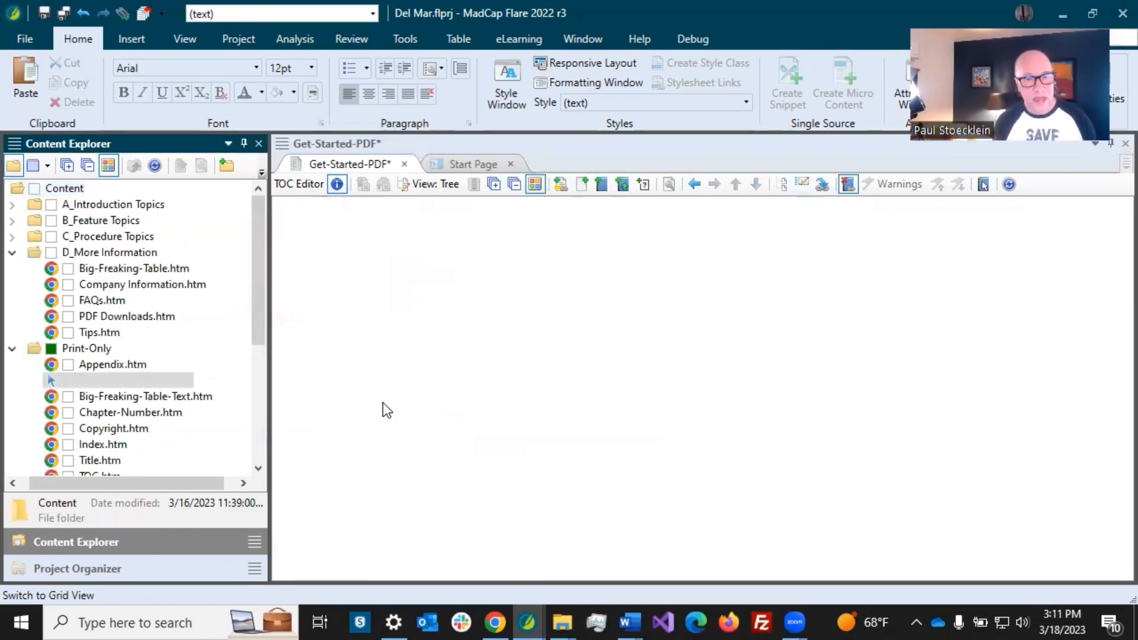
{"action": "left_click", "coordinate": [63, 14]}
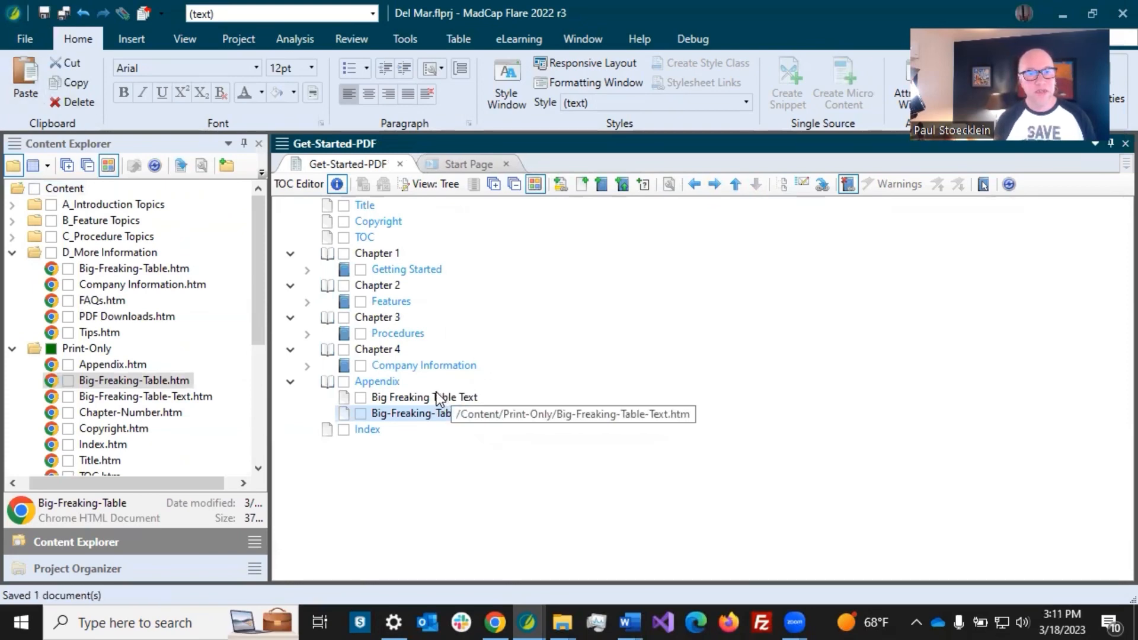
- Give the Big-Freaking-Table entry a page layout break using the Appendix-Landscape page layout with the Normal page type
{"action": "left_click", "coordinate": [394, 384]}
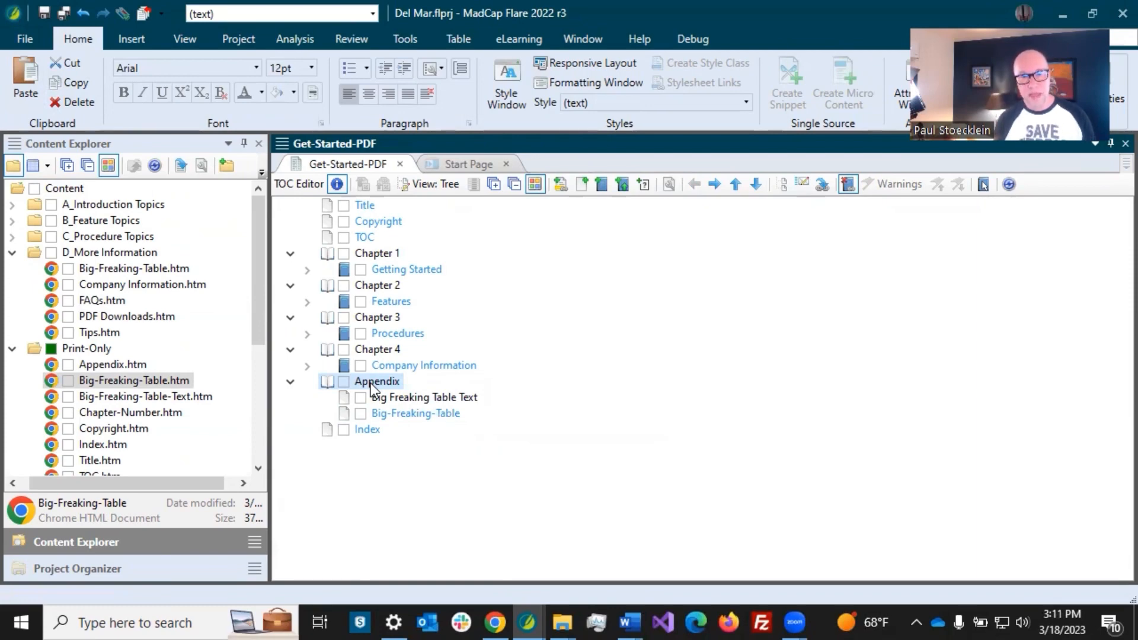
{"action": "left_click", "coordinate": [403, 397]}
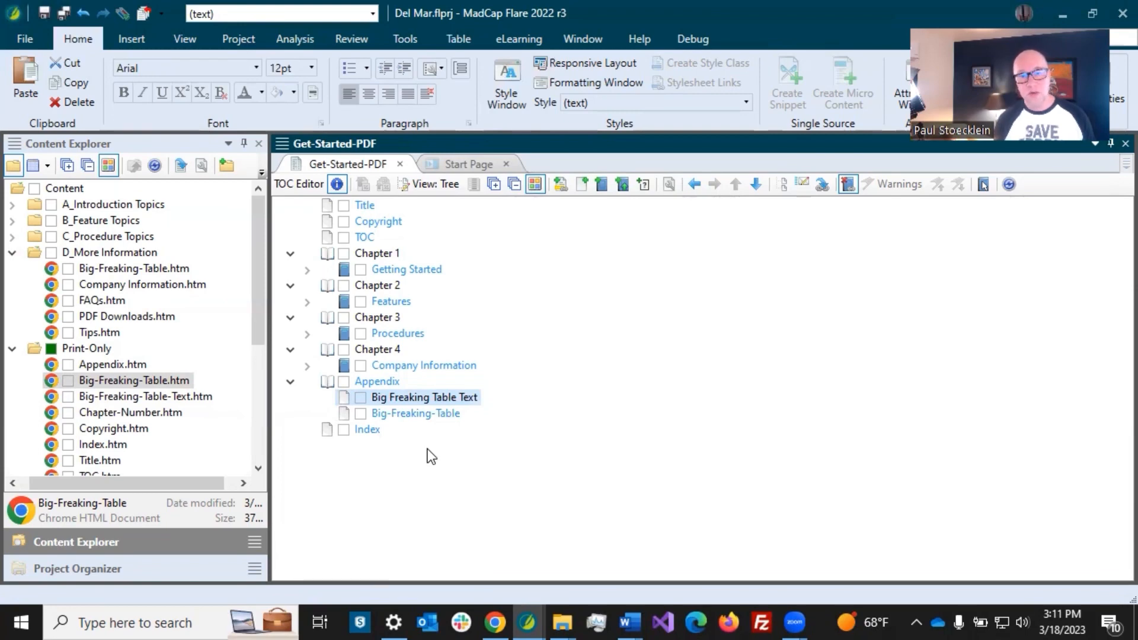
{"action": "left_click", "coordinate": [413, 417]}
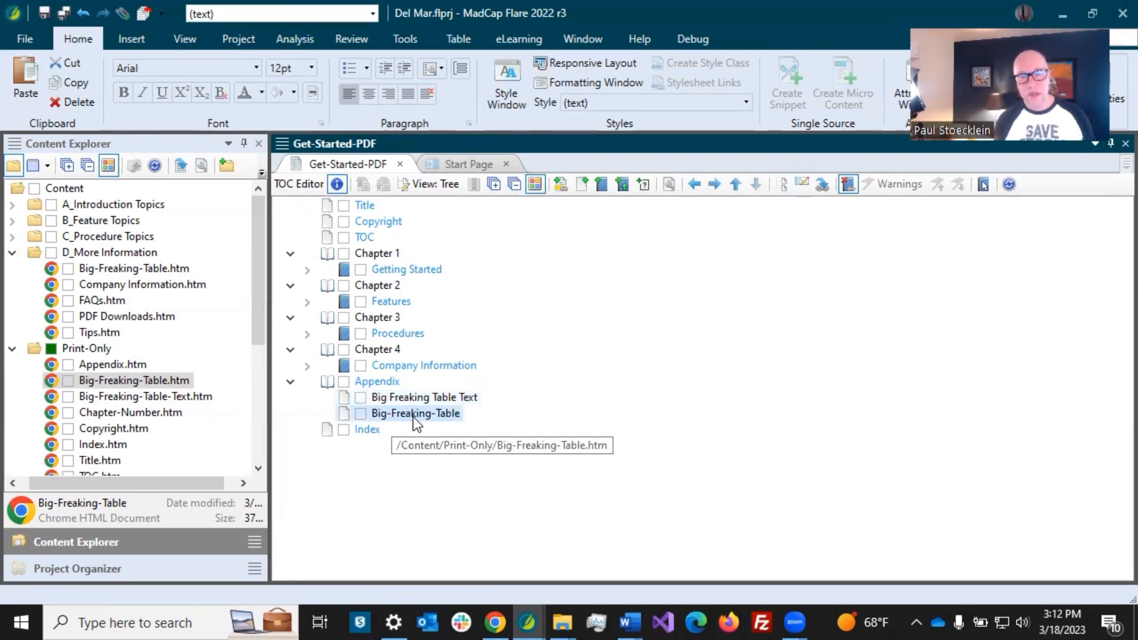
{"action": "double_click", "coordinate": [414, 418]}
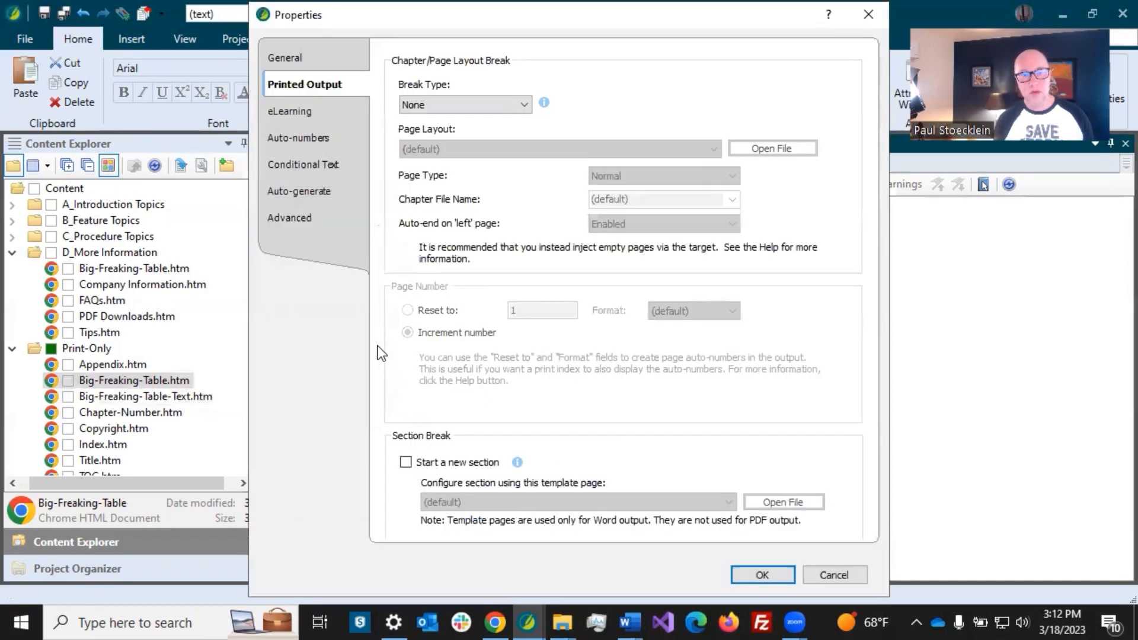
{"action": "left_click", "coordinate": [453, 101]}
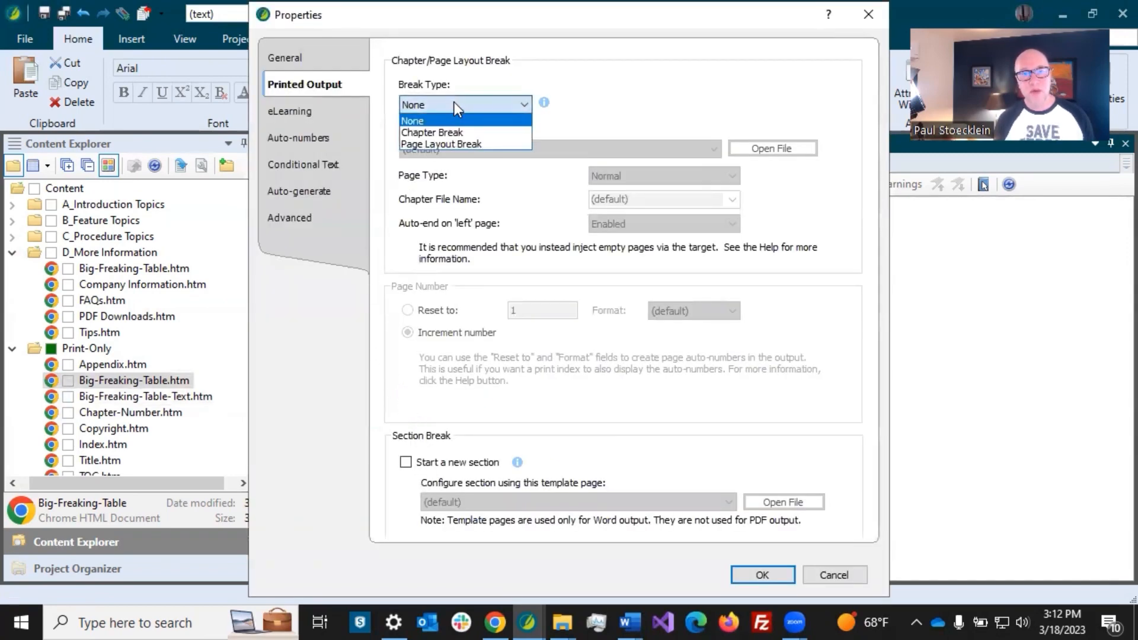
{"action": "left_click", "coordinate": [449, 143]}
{"action": "left_click", "coordinate": [449, 148]}
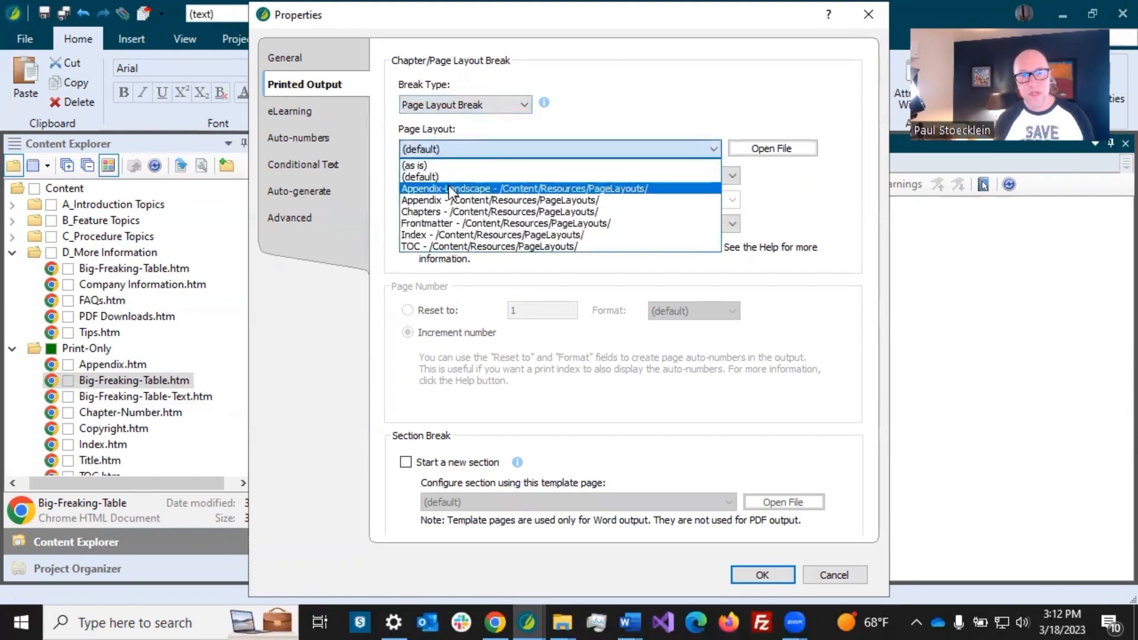
{"action": "left_click", "coordinate": [449, 186]}
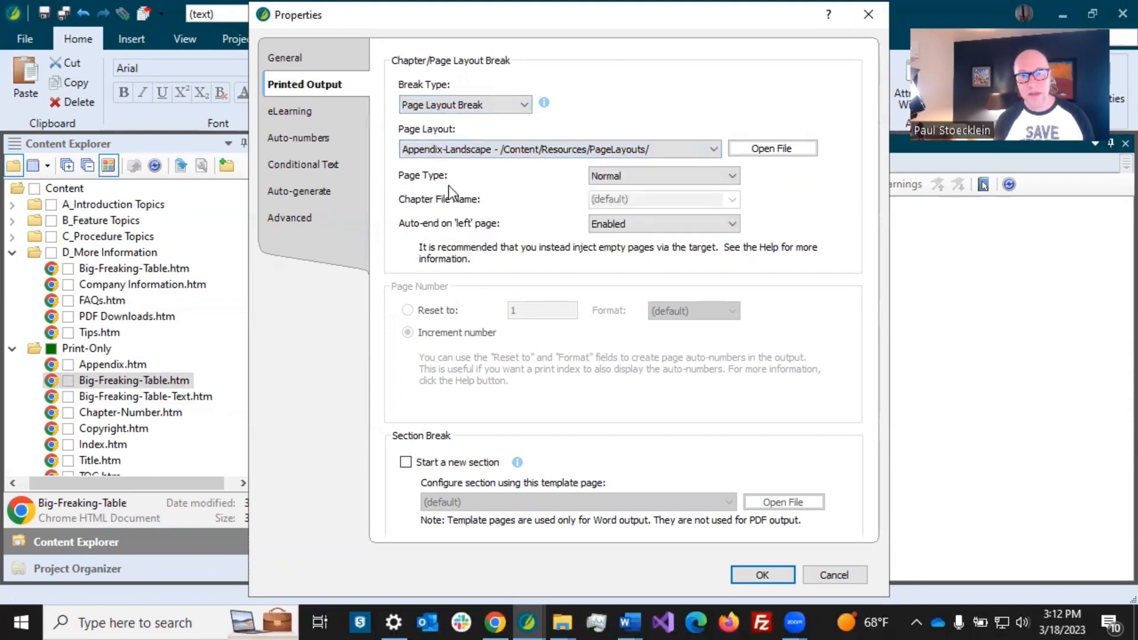
{"action": "left_click", "coordinate": [598, 177]}
{"action": "left_click", "coordinate": [612, 169]}
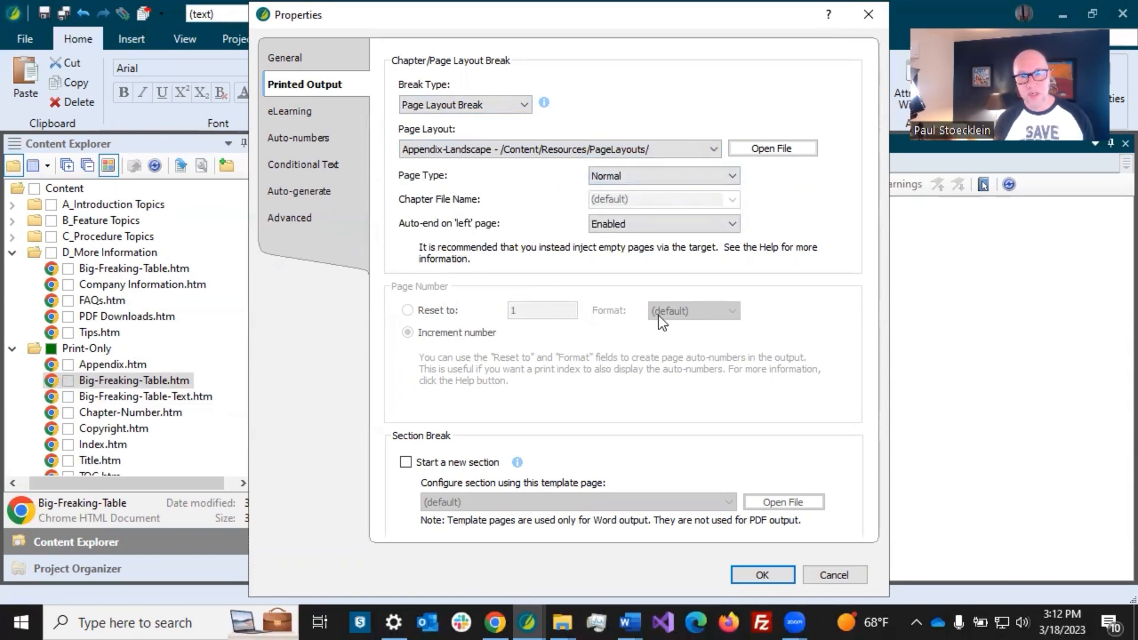
{"action": "left_click", "coordinate": [776, 573]}
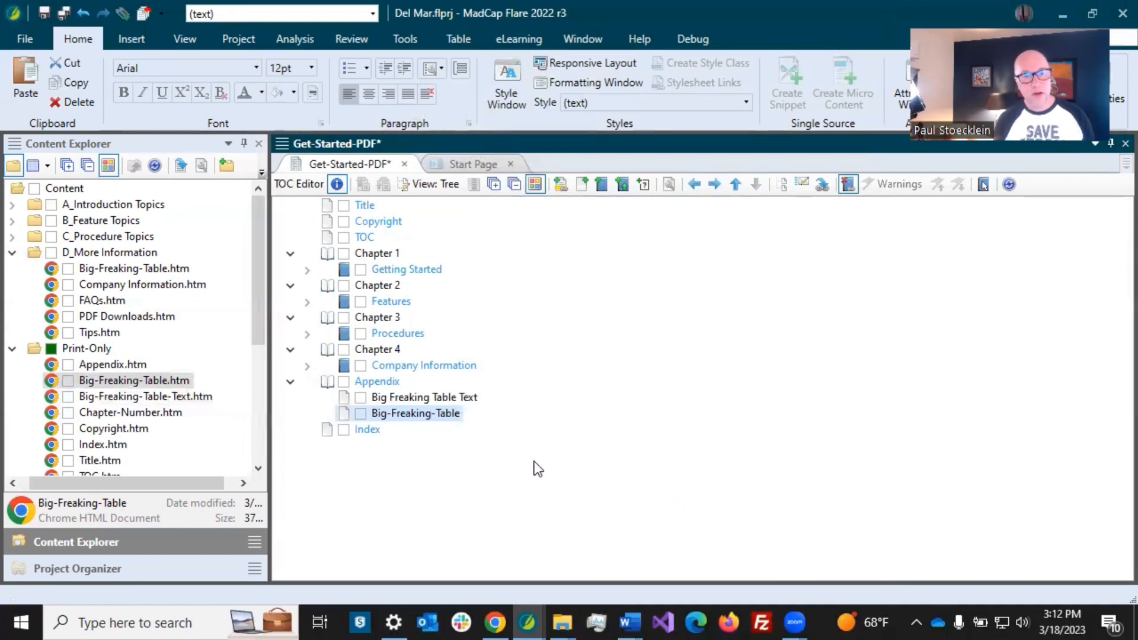
- Give the Index entry a page layout break using the Index page layout with the First page type, and save the TOC
{"action": "left_click", "coordinate": [368, 431]}
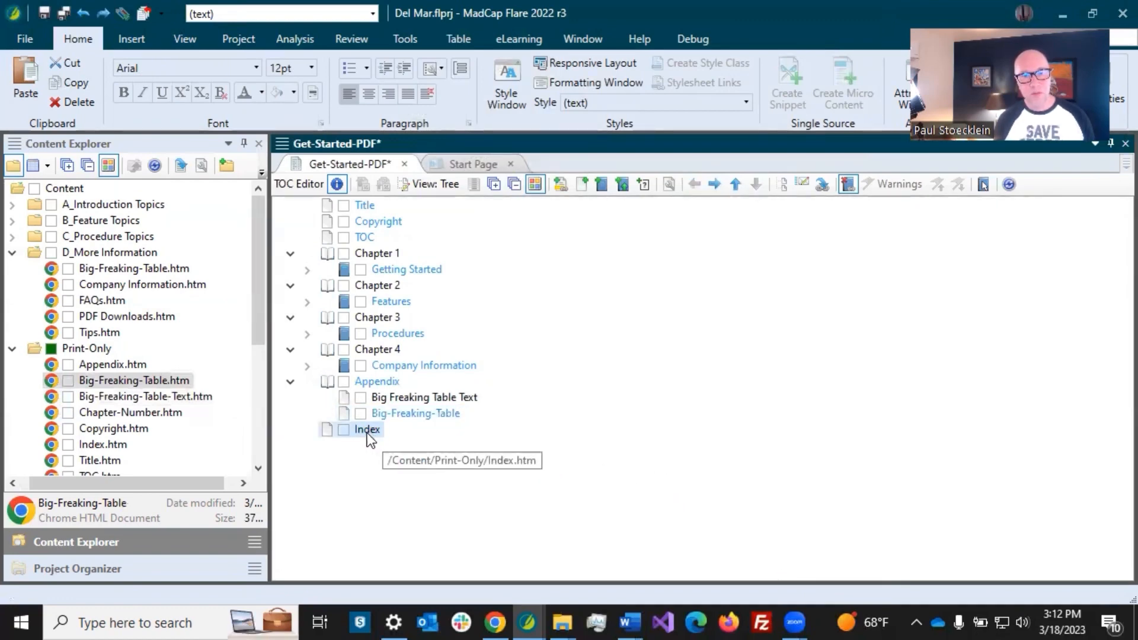
{"action": "double_click", "coordinate": [368, 431]}
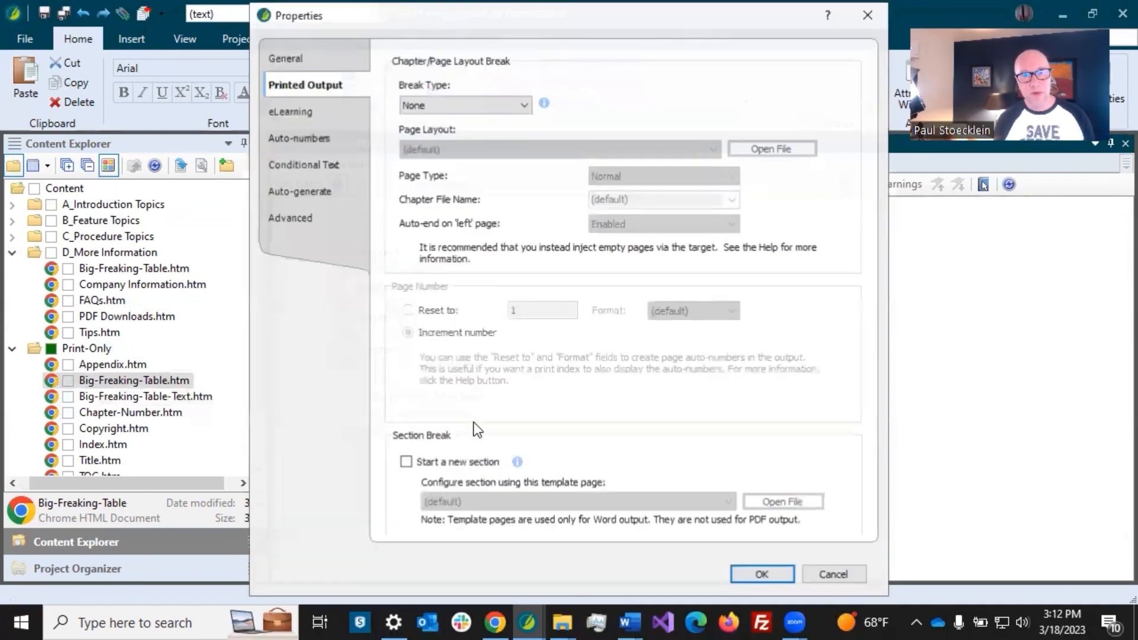
{"action": "left_click", "coordinate": [449, 105]}
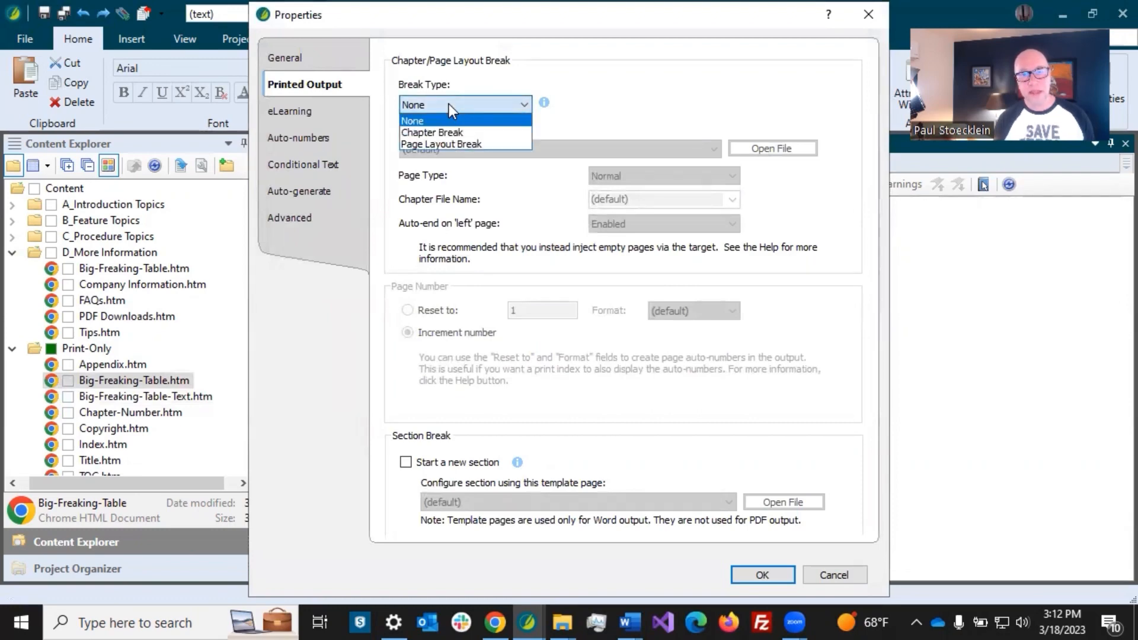
{"action": "left_click", "coordinate": [446, 144]}
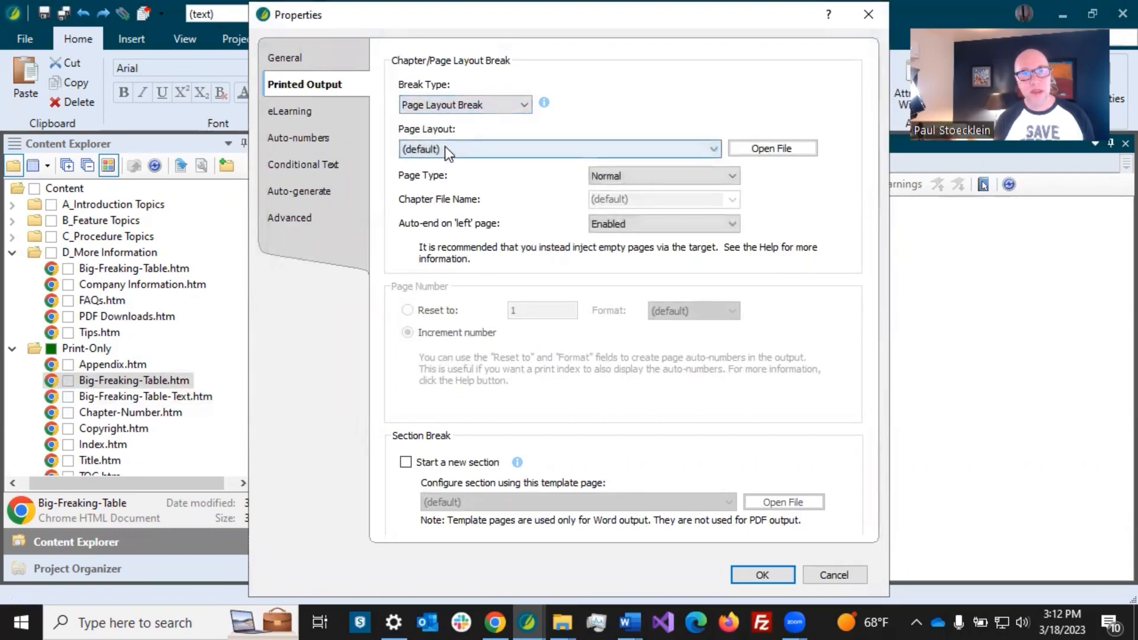
{"action": "left_click", "coordinate": [445, 148]}
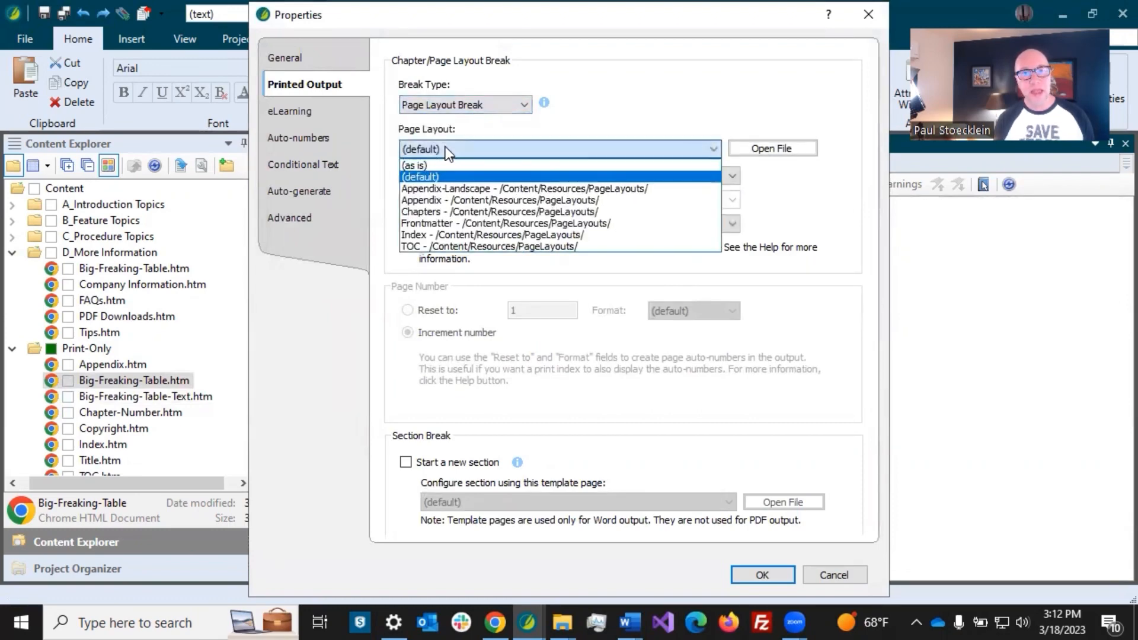
{"action": "left_click", "coordinate": [431, 234]}
{"action": "left_click", "coordinate": [617, 176]}
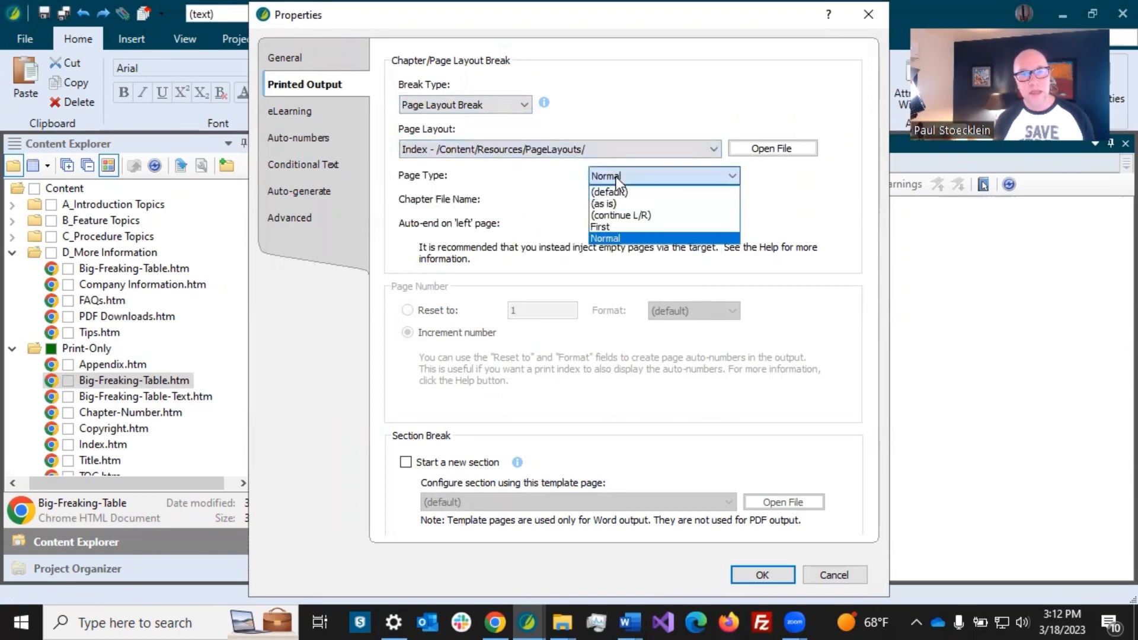
{"action": "left_click", "coordinate": [603, 226]}
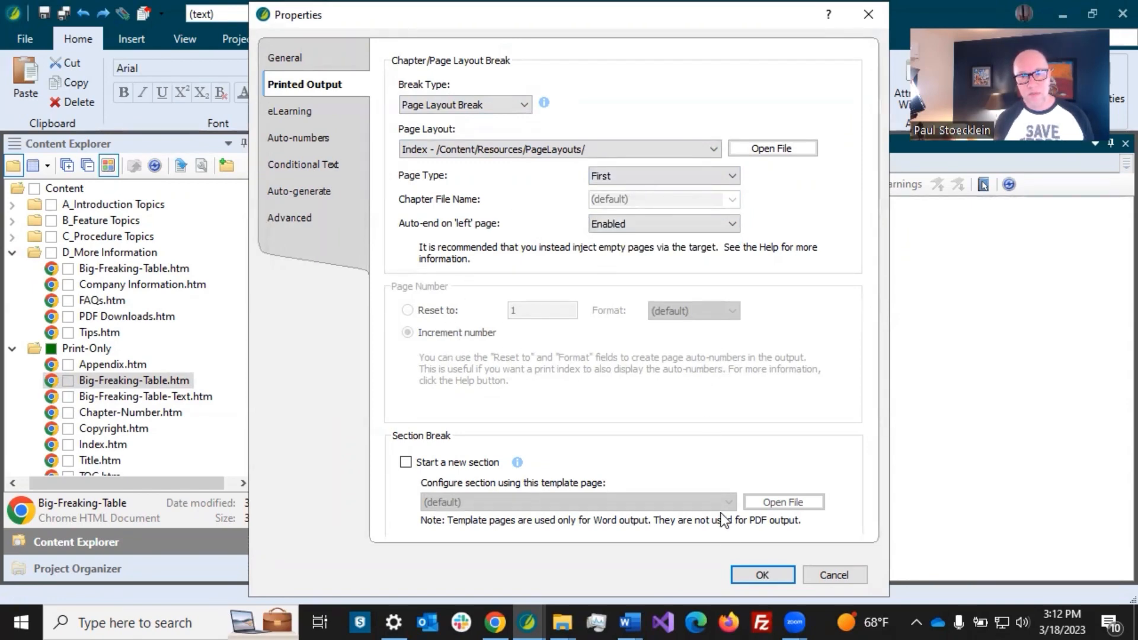
{"action": "left_click", "coordinate": [760, 575]}
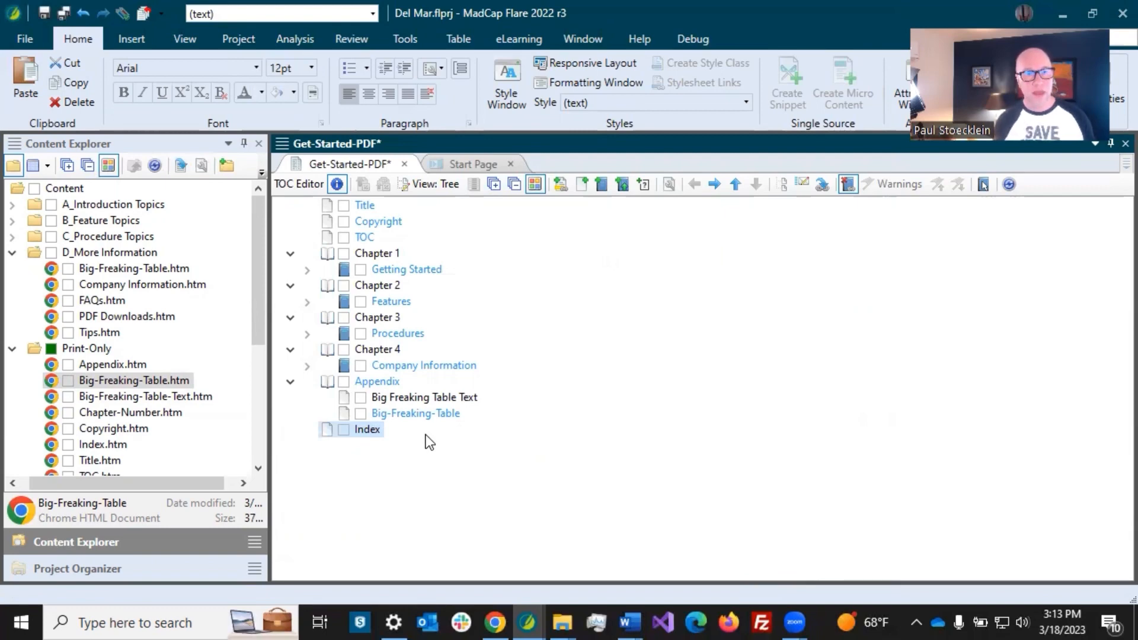
{"action": "left_click", "coordinate": [65, 13]}
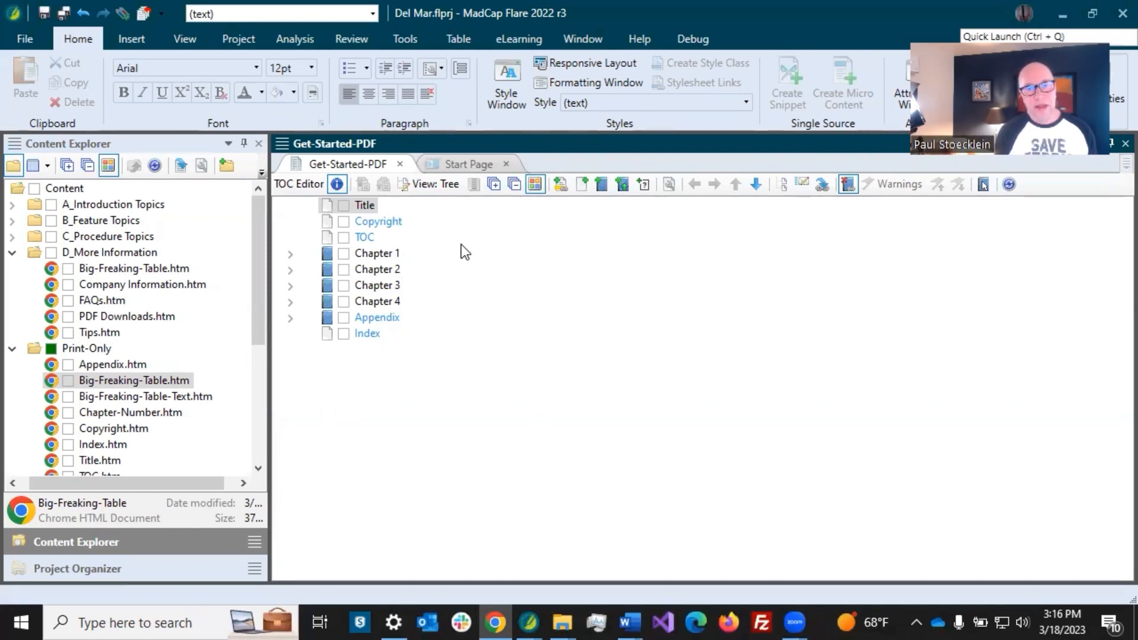
- Reset Chapter 1's chapter auto-number to 1 with the decimal (1, 2, 3) format
{"action": "left_click", "coordinate": [340, 253]}
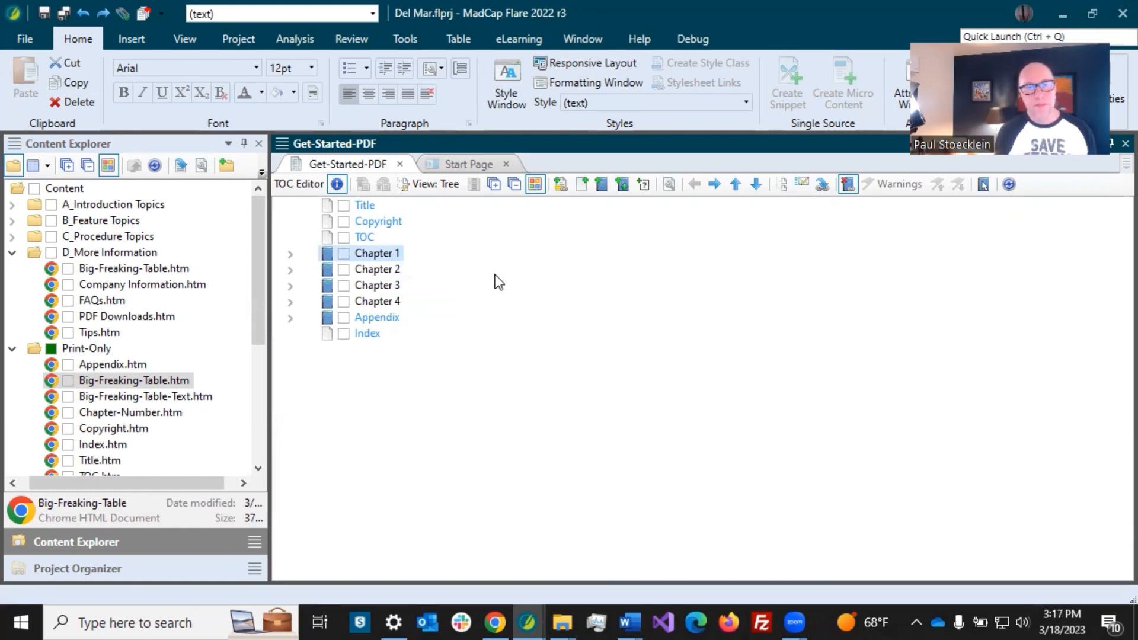
{"action": "left_click", "coordinate": [363, 236]}
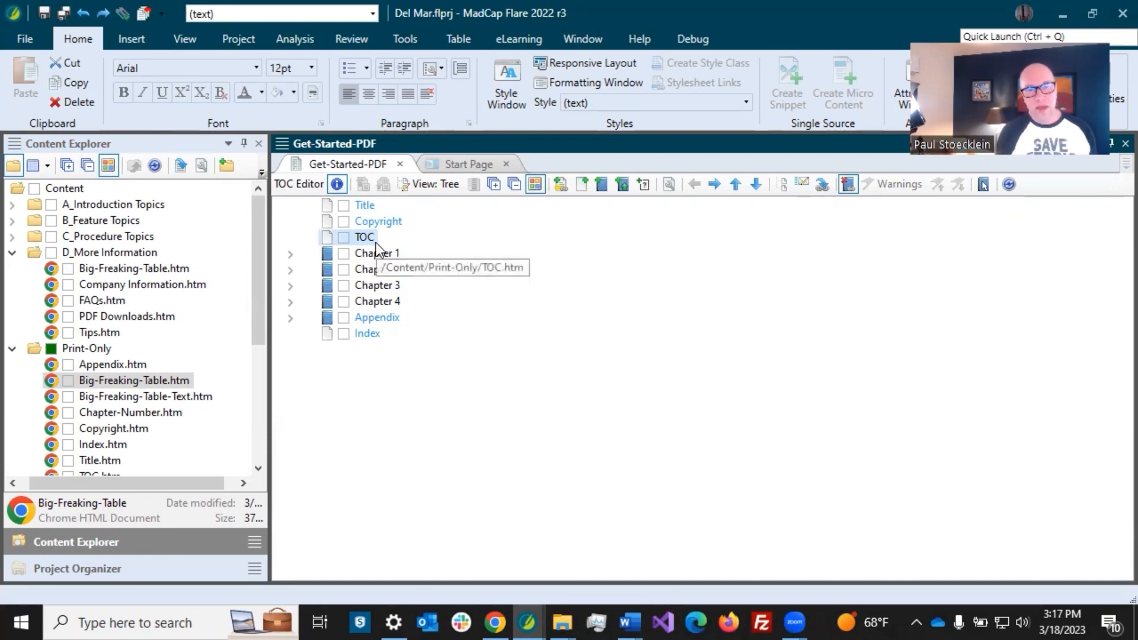
{"action": "left_click", "coordinate": [358, 253]}
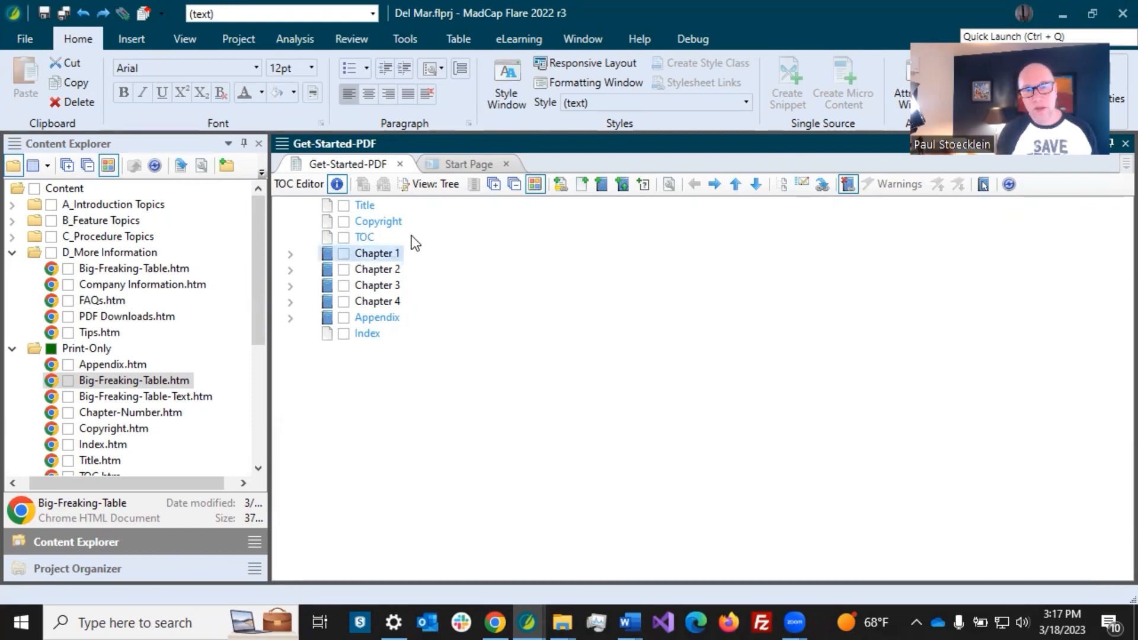
{"action": "left_click", "coordinate": [667, 186]}
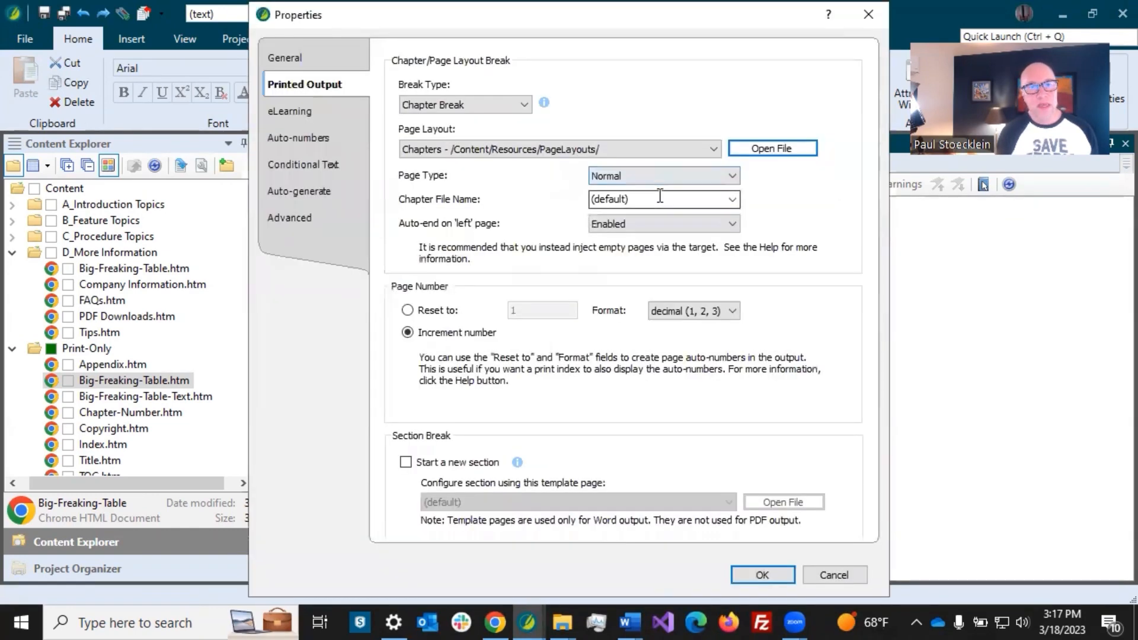
{"action": "left_click", "coordinate": [335, 133]}
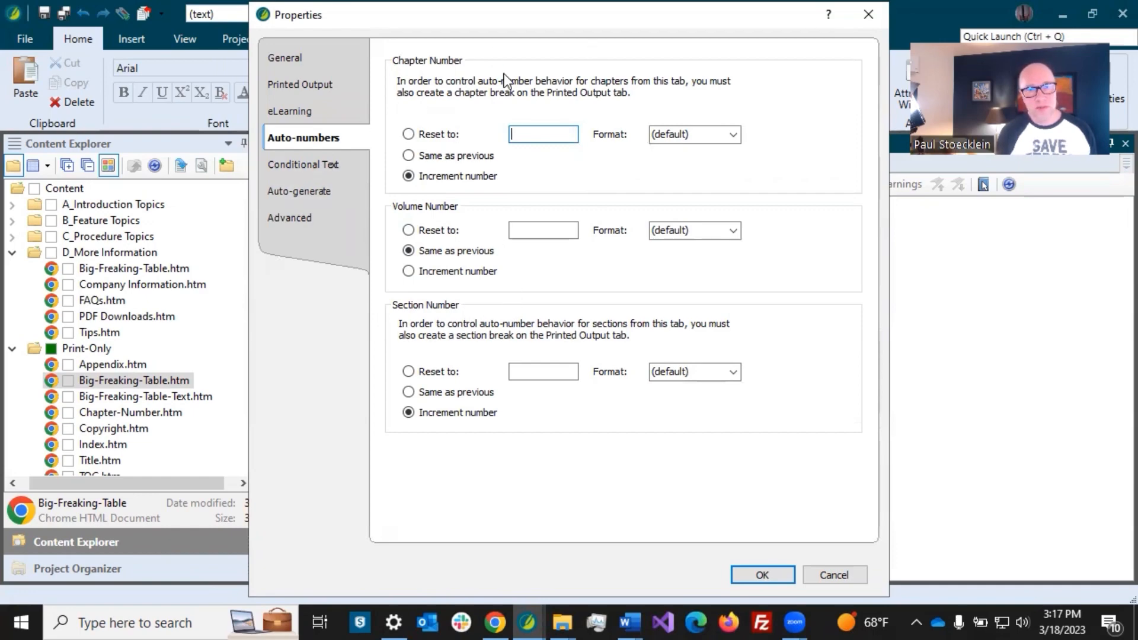
{"action": "left_click", "coordinate": [408, 134]}
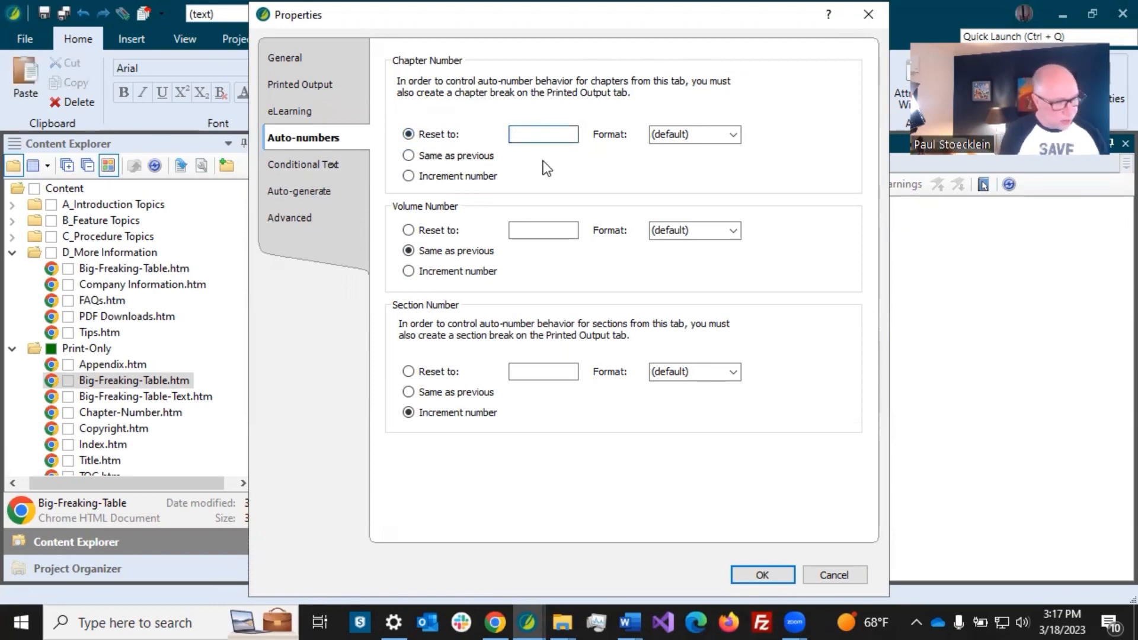
{"action": "type", "text": "1"}
{"action": "left_click", "coordinate": [732, 137]}
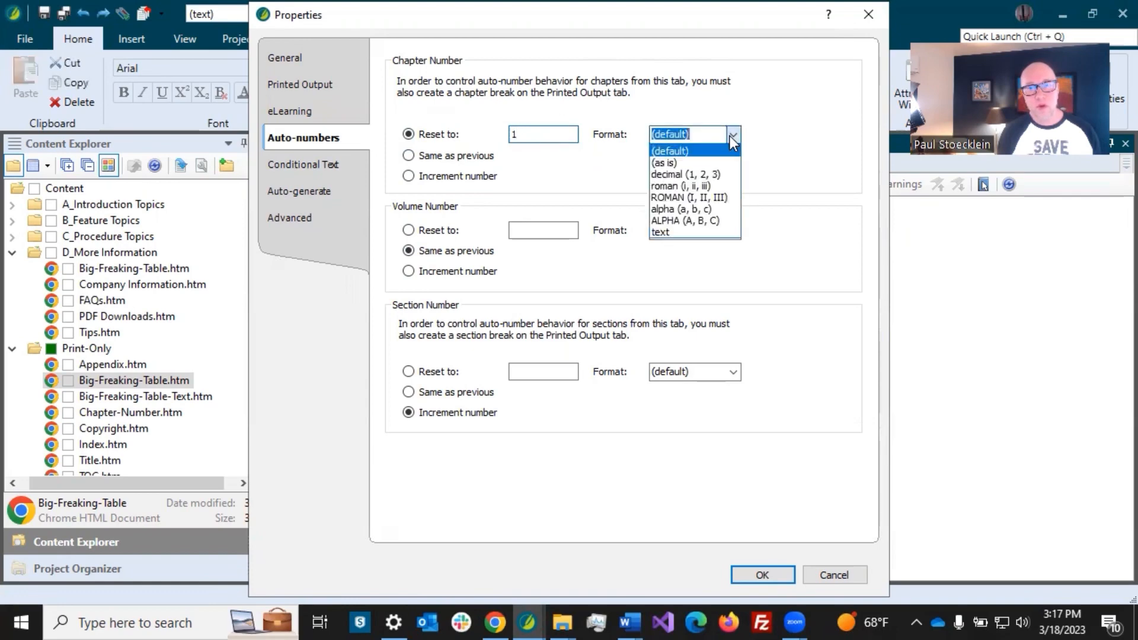
{"action": "left_click", "coordinate": [695, 173]}
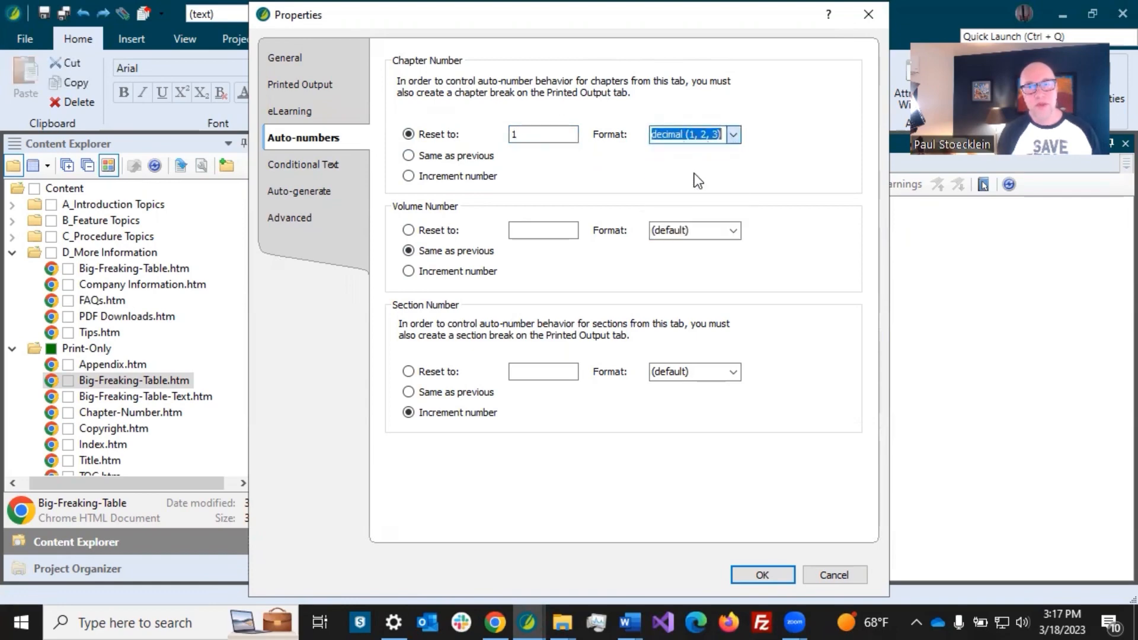
{"action": "left_click", "coordinate": [765, 574]}
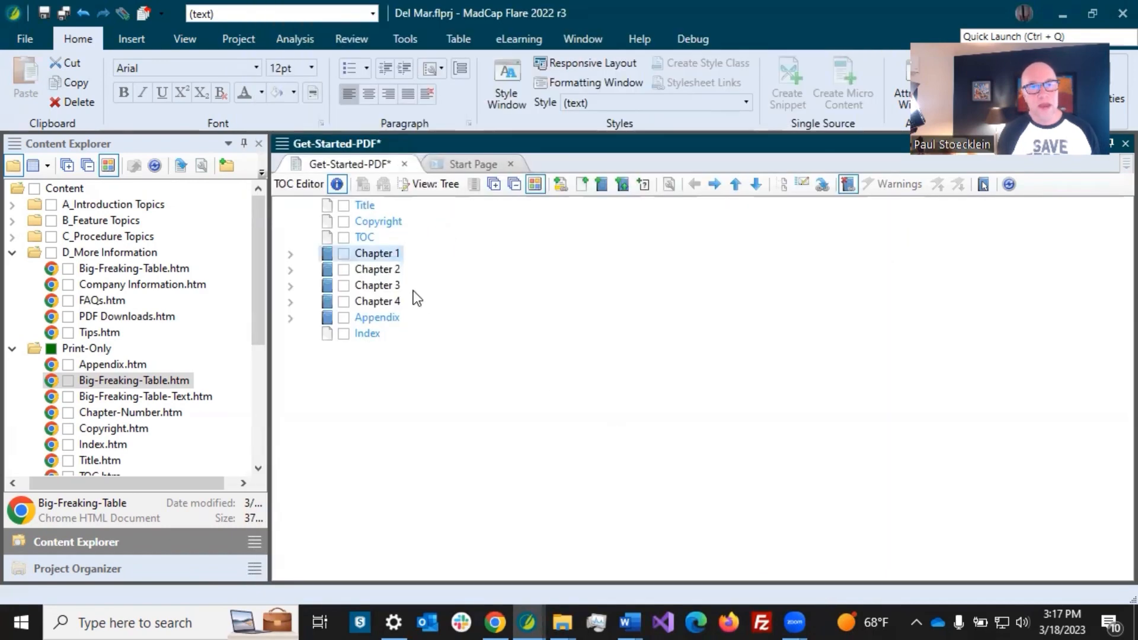
- Check Chapter 2's chapter auto-number settings and save the Get-Started-PDF TOC
{"action": "left_click", "coordinate": [382, 270]}
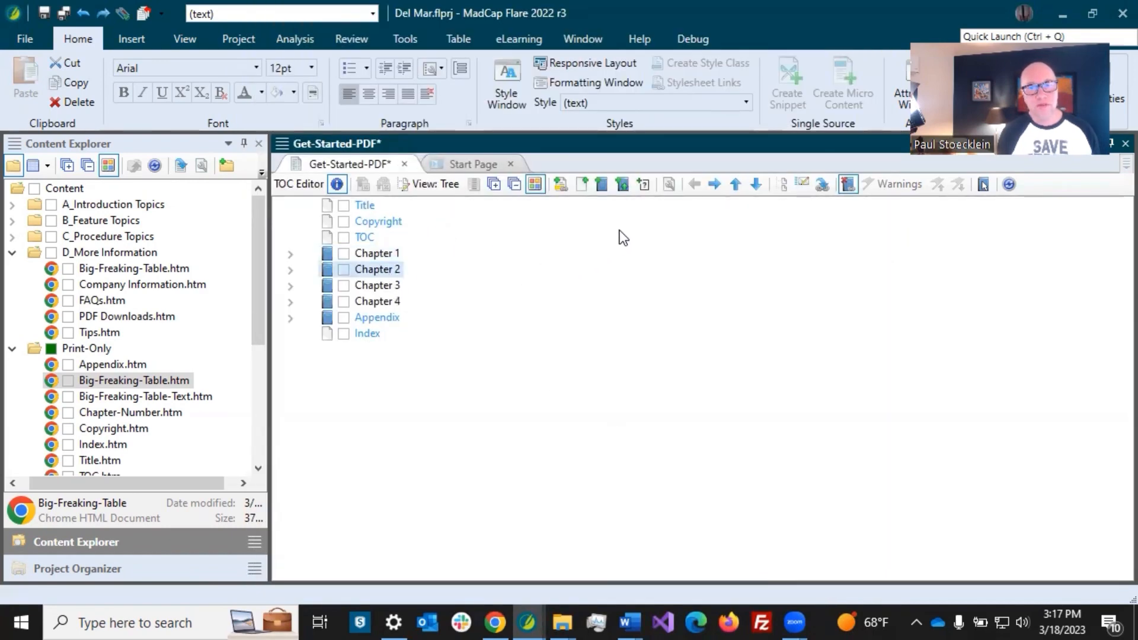
{"action": "left_click", "coordinate": [667, 184]}
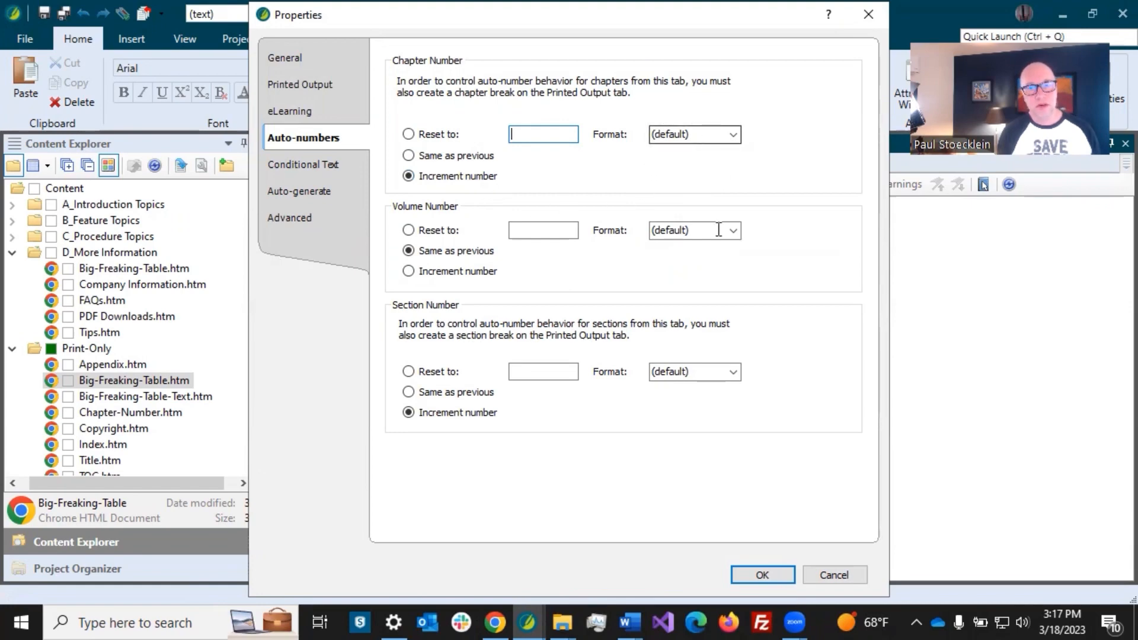
{"action": "left_click", "coordinate": [763, 575]}
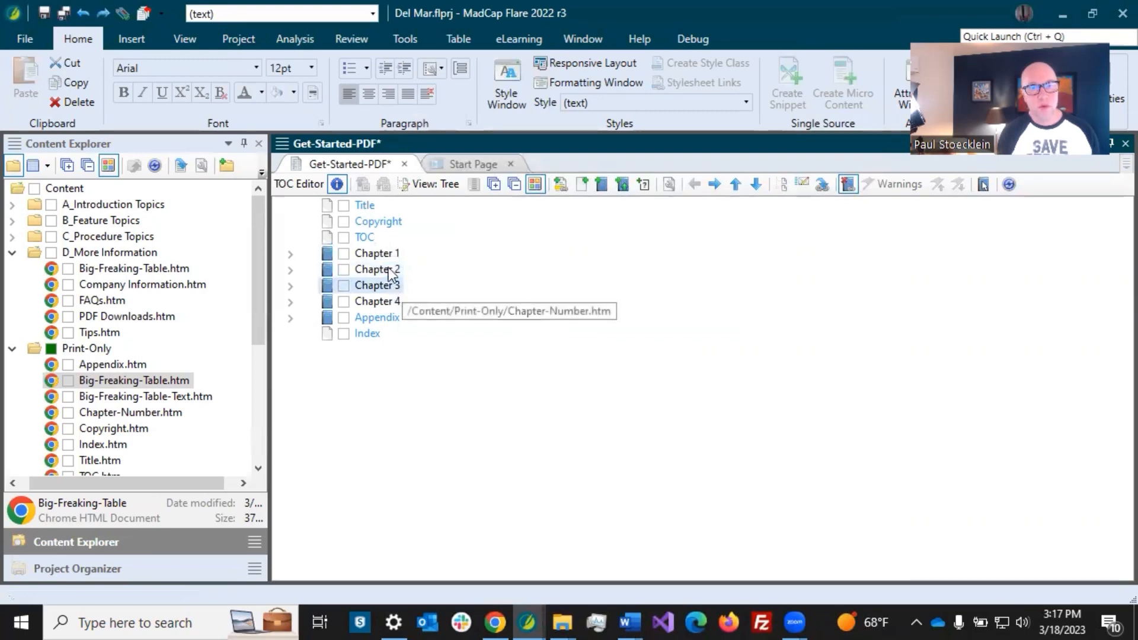
{"action": "left_click", "coordinate": [394, 301]}
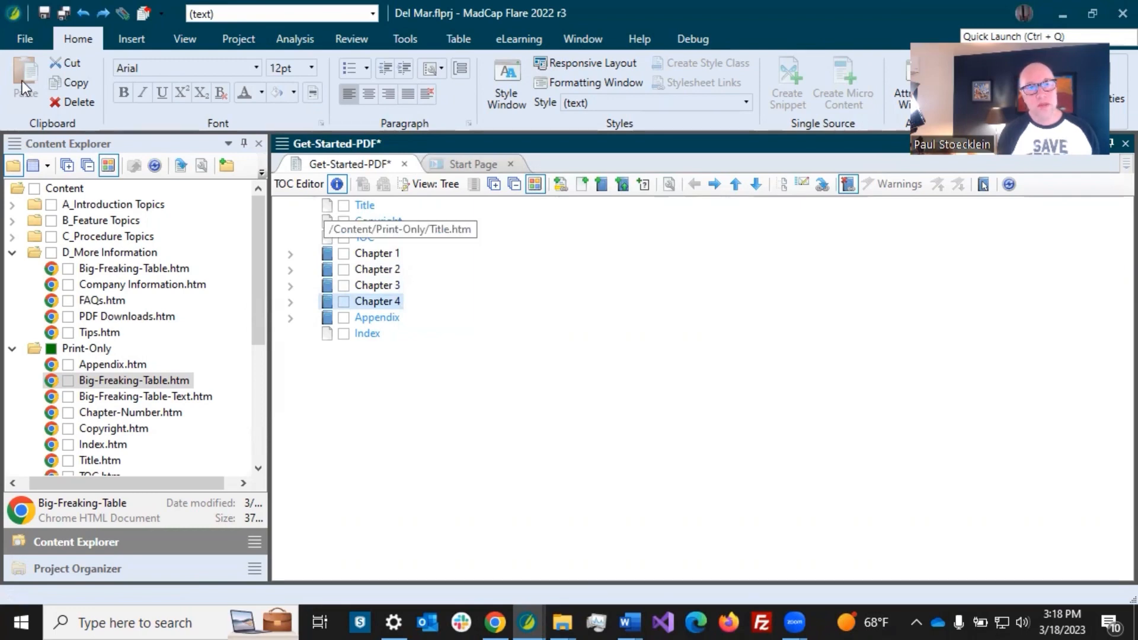
{"action": "key", "text": "ctrl+s"}
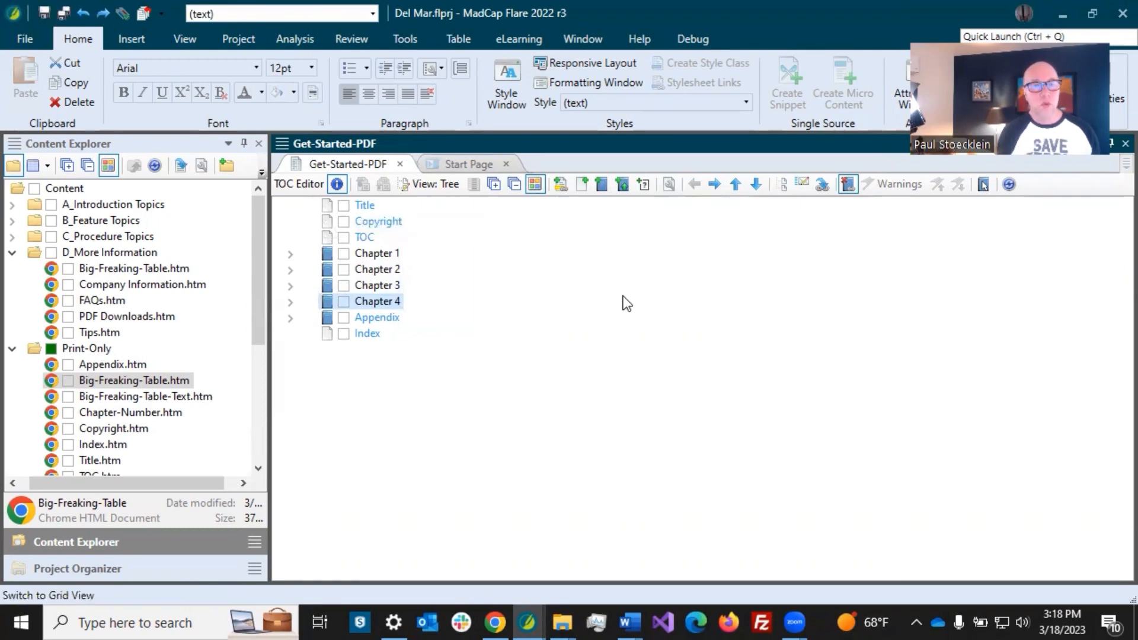